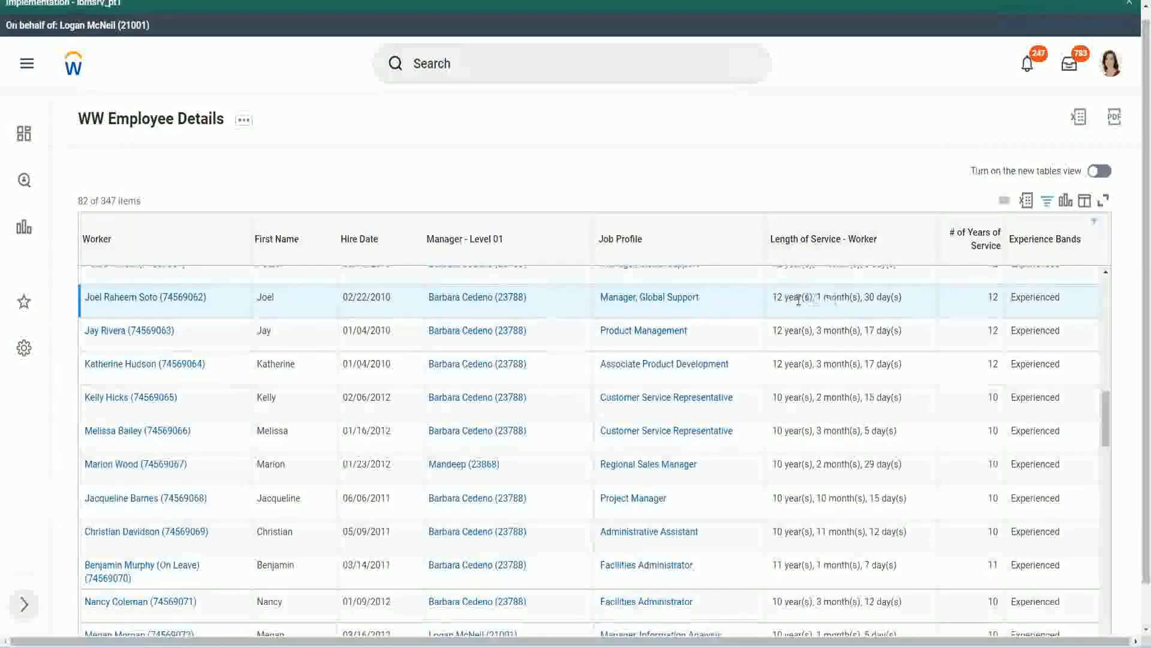
# - Compare the length of service with the number of years of service for the Manager, Global Support worker hired 02/22/2010
pyautogui.moveTo(772, 298); pyautogui.dragTo(778, 298)
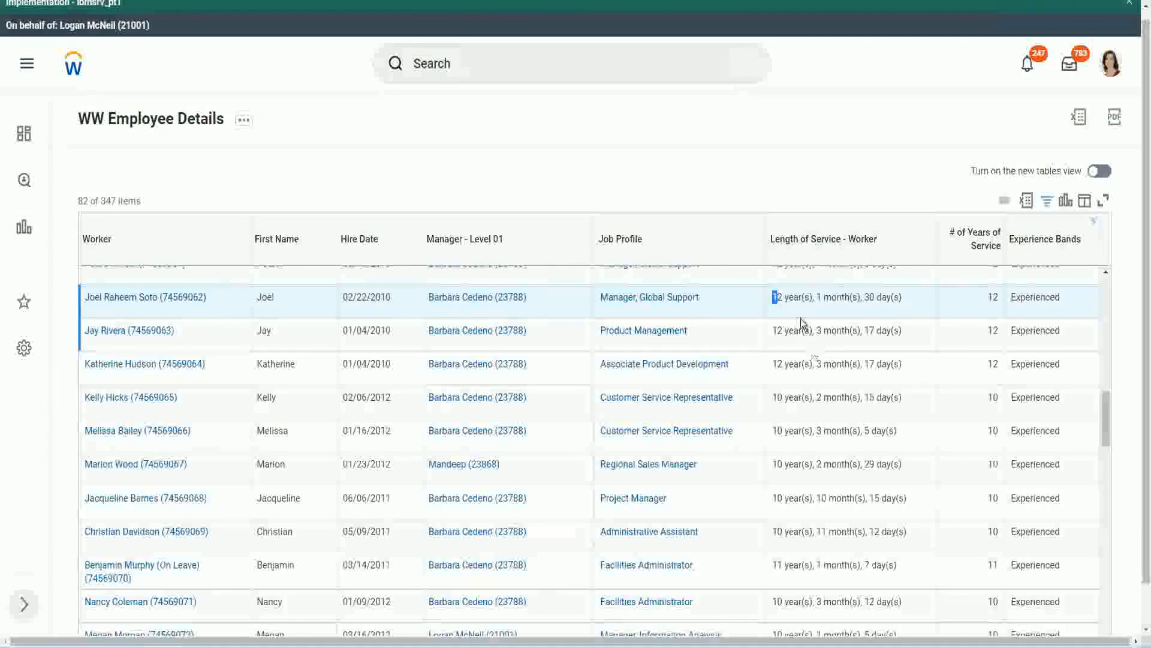
pyautogui.click(812, 297)
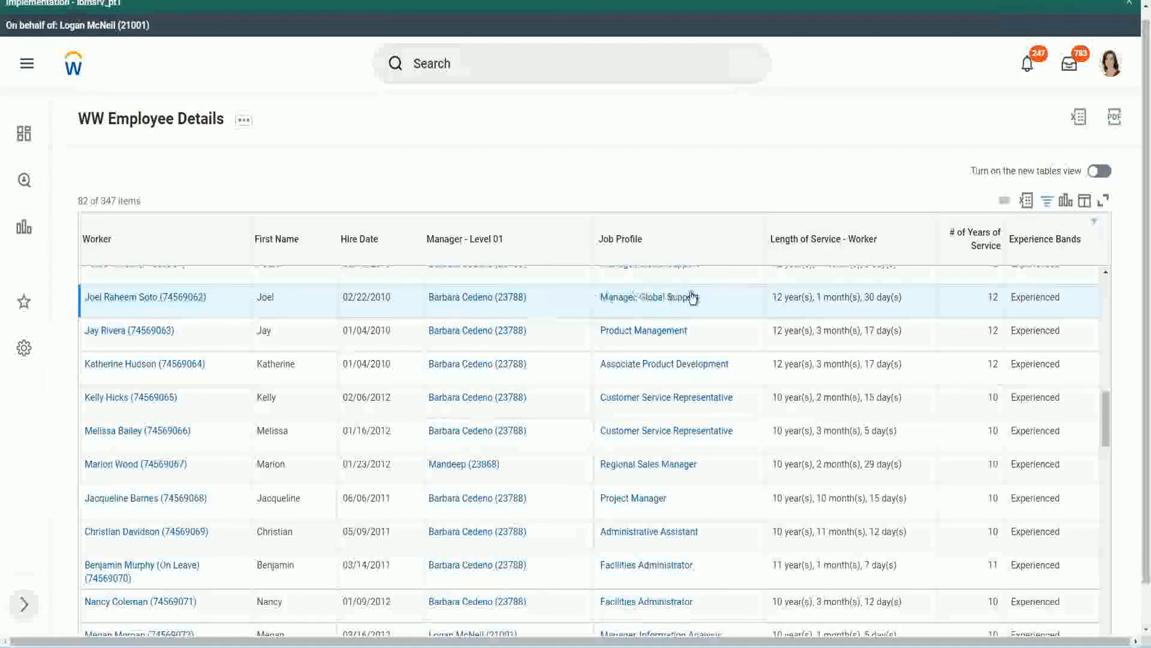
pyautogui.doubleClick(776, 297)
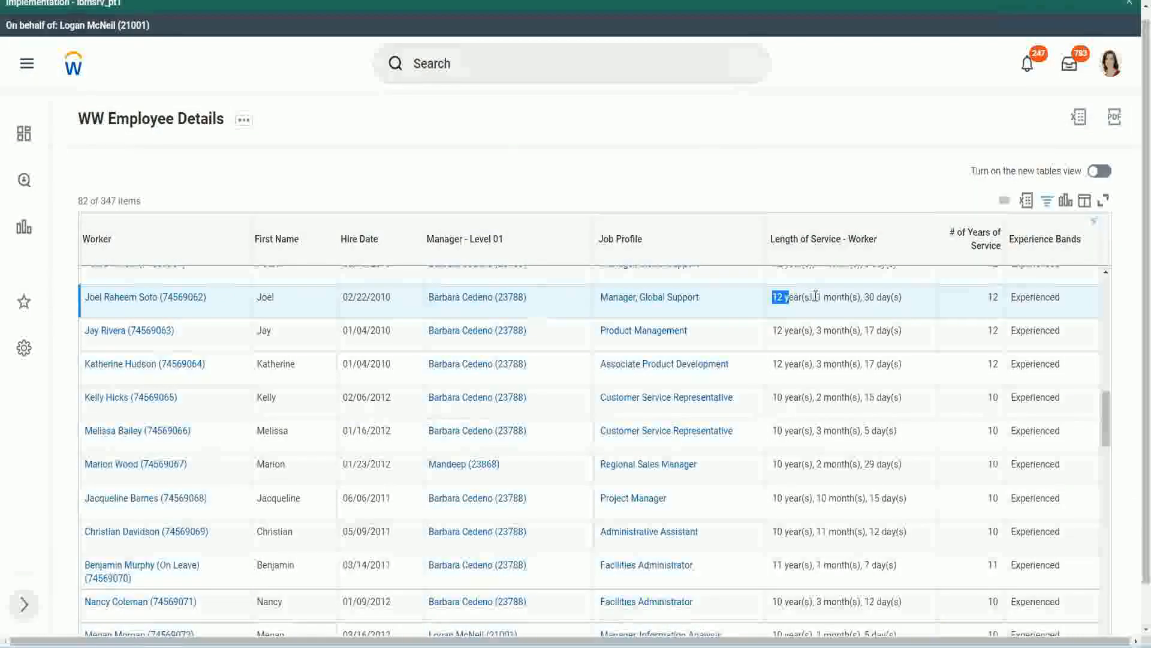
pyautogui.doubleClick(817, 297)
pyautogui.doubleClick(871, 296)
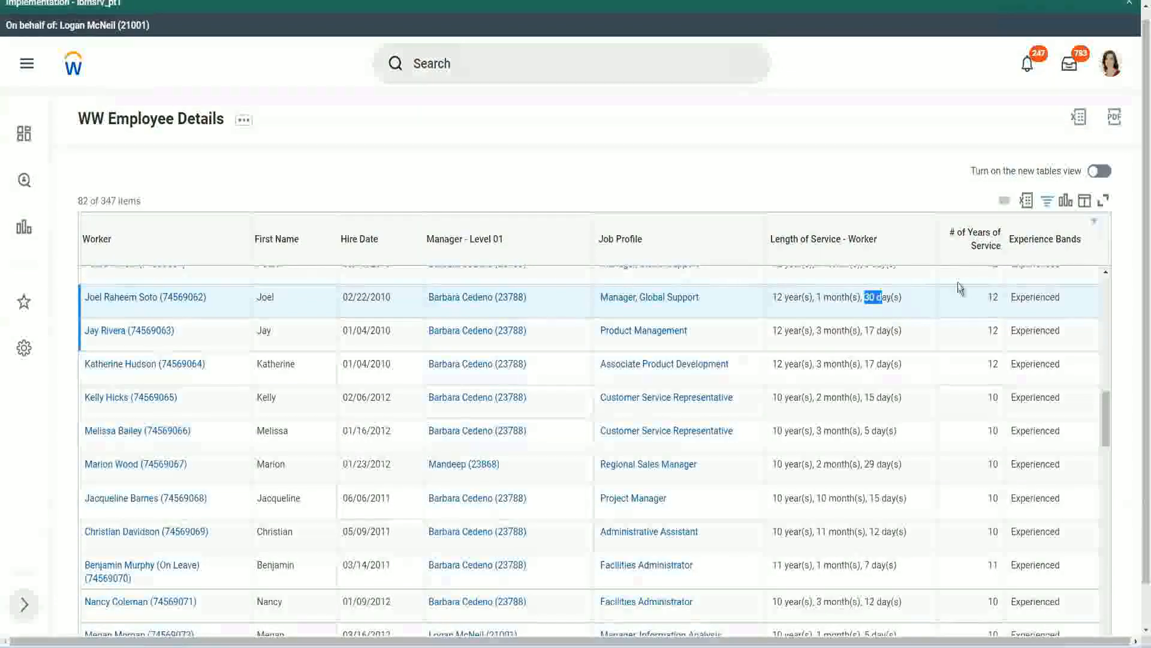
pyautogui.click(966, 314)
pyautogui.doubleClick(966, 314)
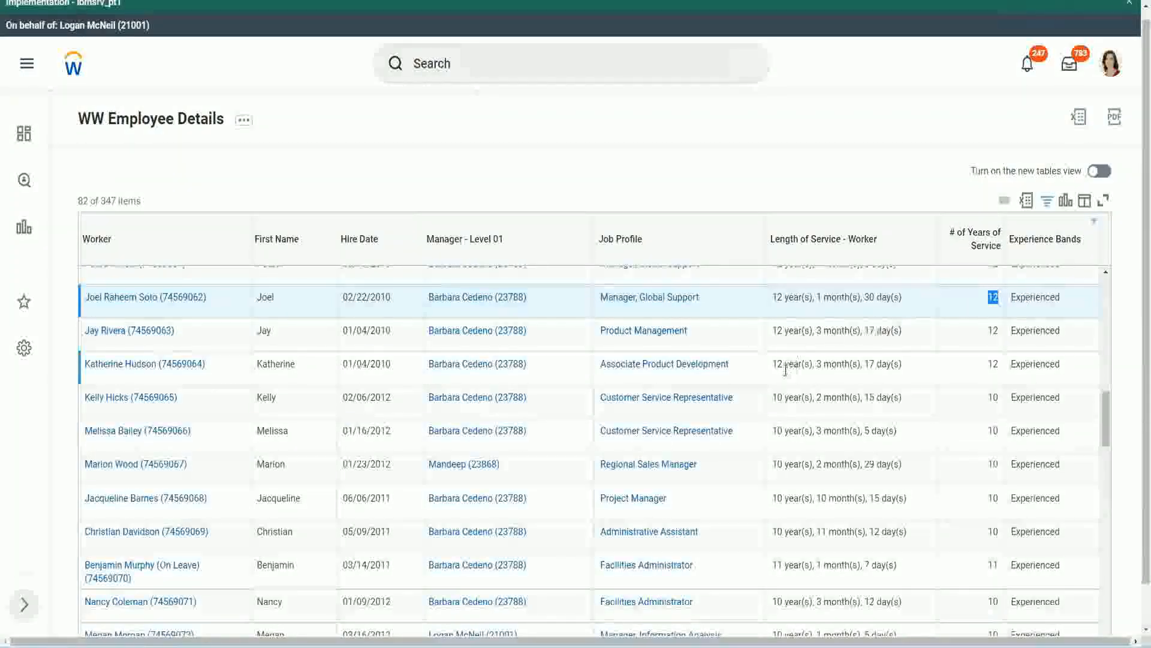
# - Examine how the Administrative Assistant's years, months and days of service relate to the number of years of service
pyautogui.click(791, 531)
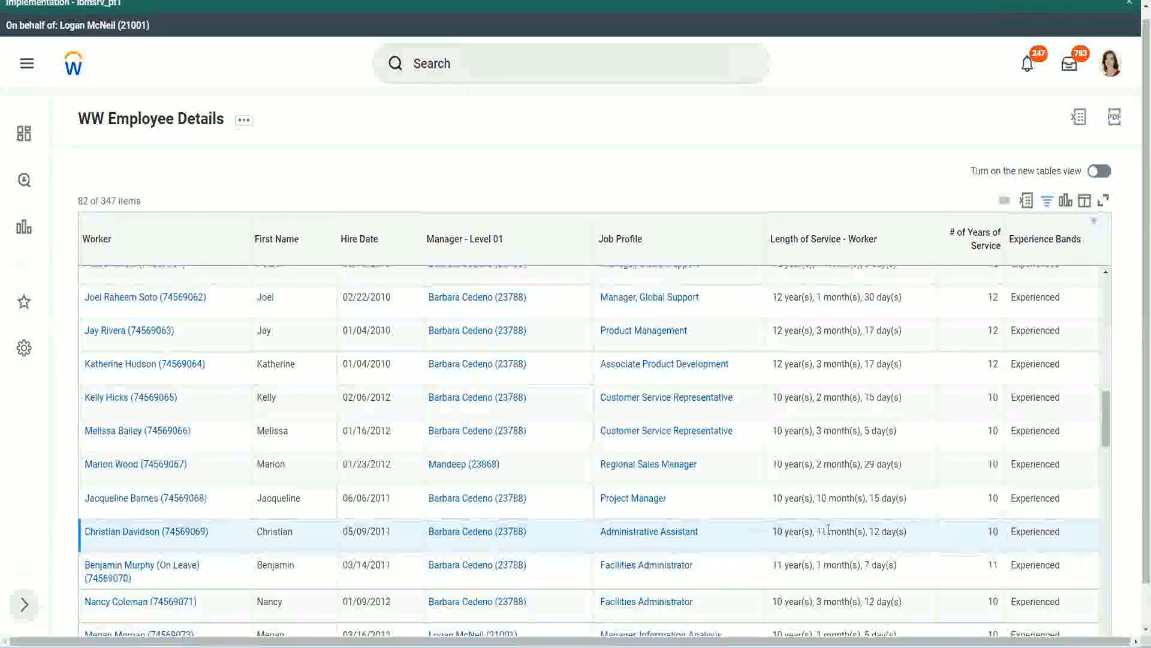
pyautogui.moveTo(817, 531); pyautogui.dragTo(880, 532)
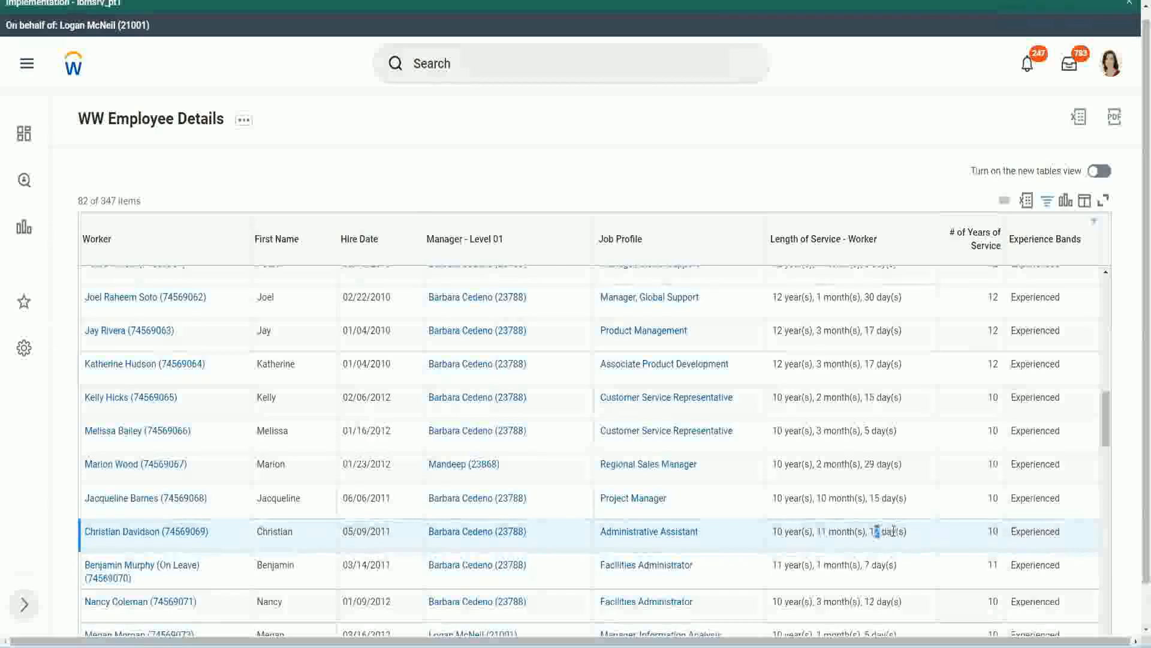
pyautogui.click(894, 531)
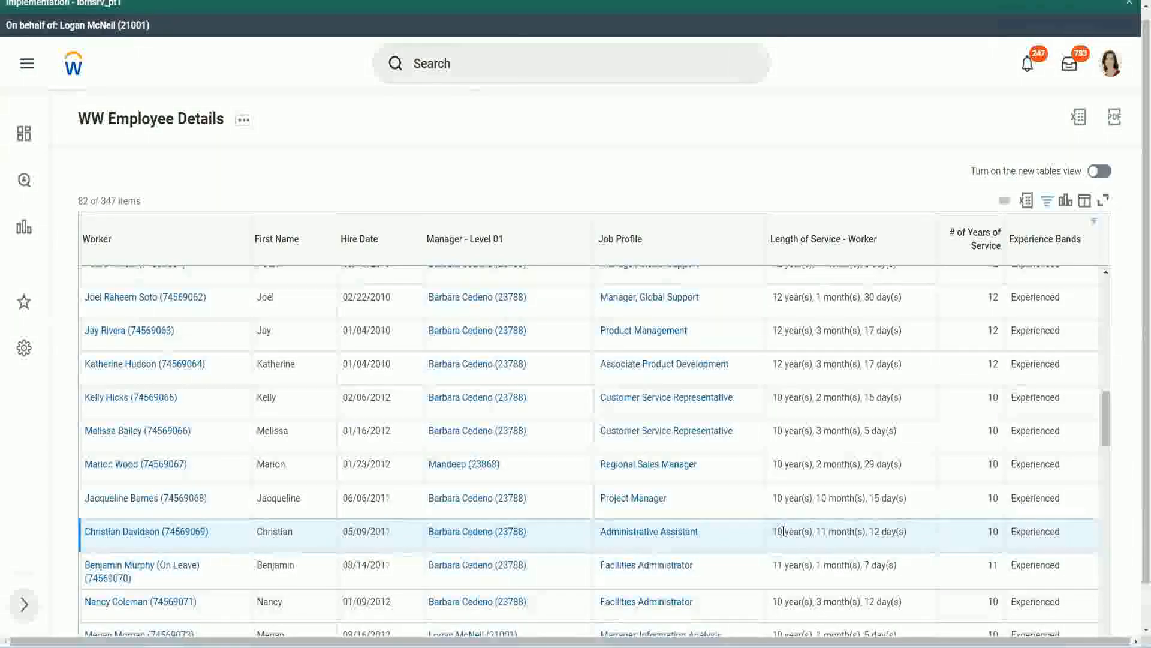
pyautogui.doubleClick(993, 531)
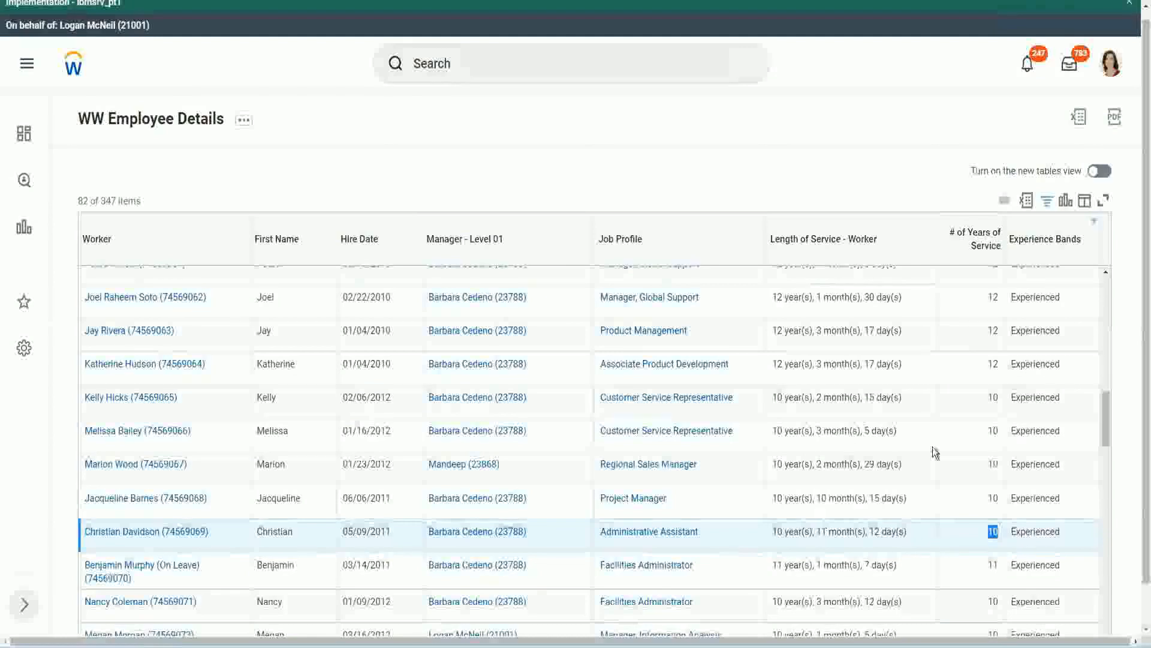
pyautogui.click(991, 379)
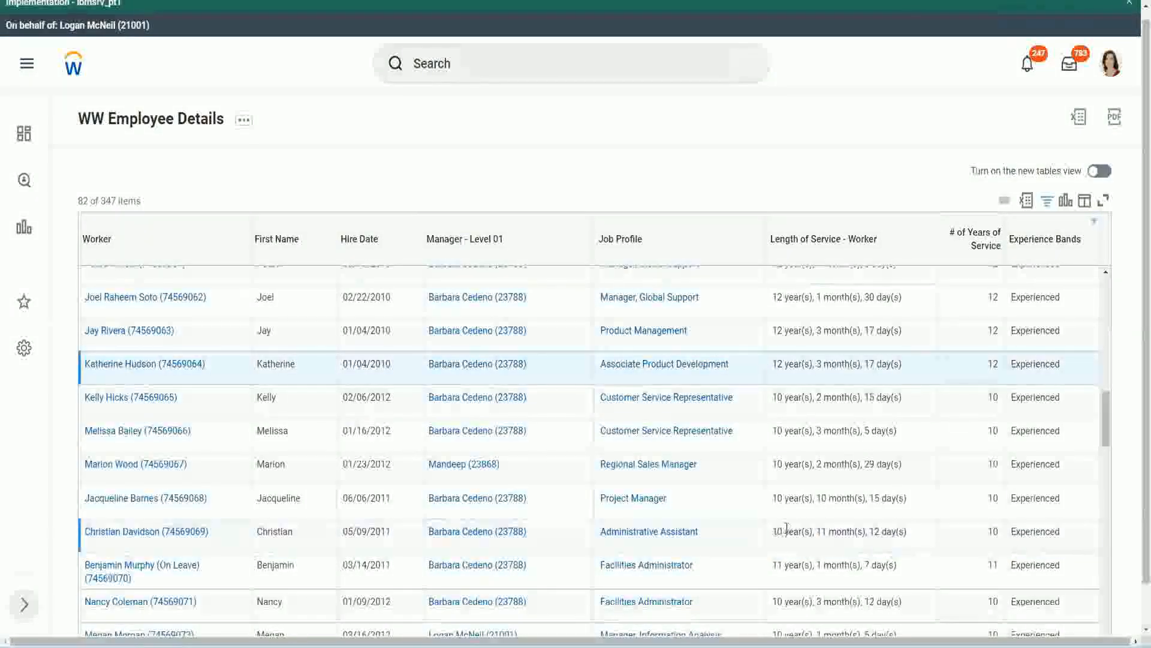
pyautogui.moveTo(773, 530); pyautogui.dragTo(787, 529)
pyautogui.click(869, 529)
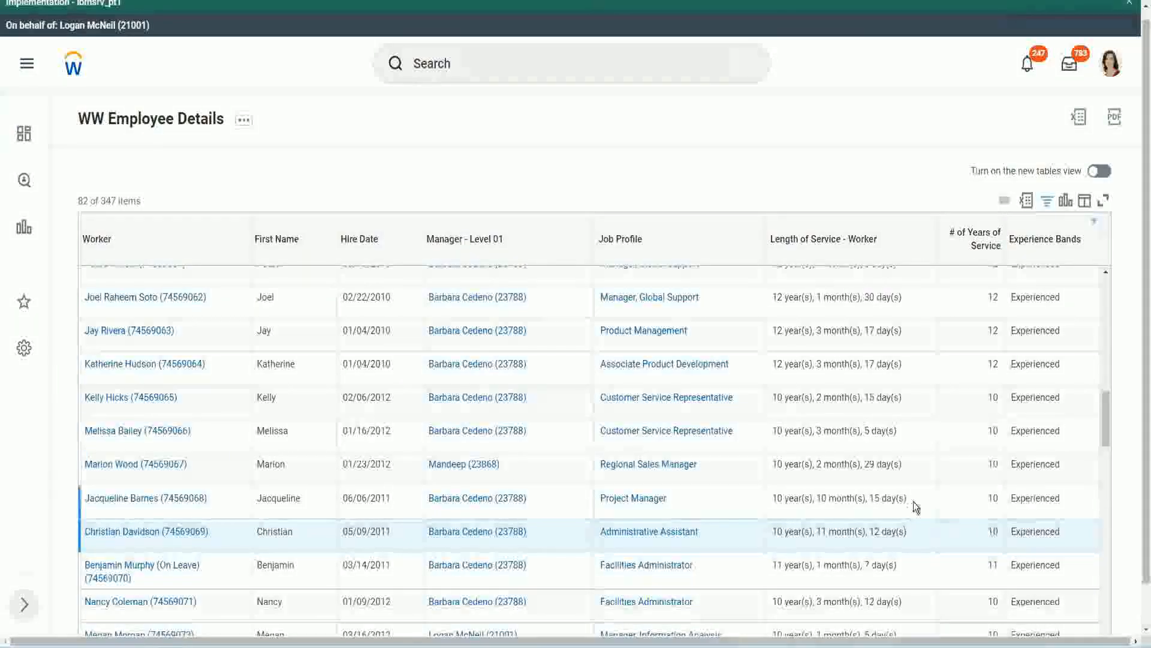
# - Check the service length against the years of service across the Manager, Global Support, Administrative Assistant and Project Manager rows
pyautogui.doubleClick(995, 298)
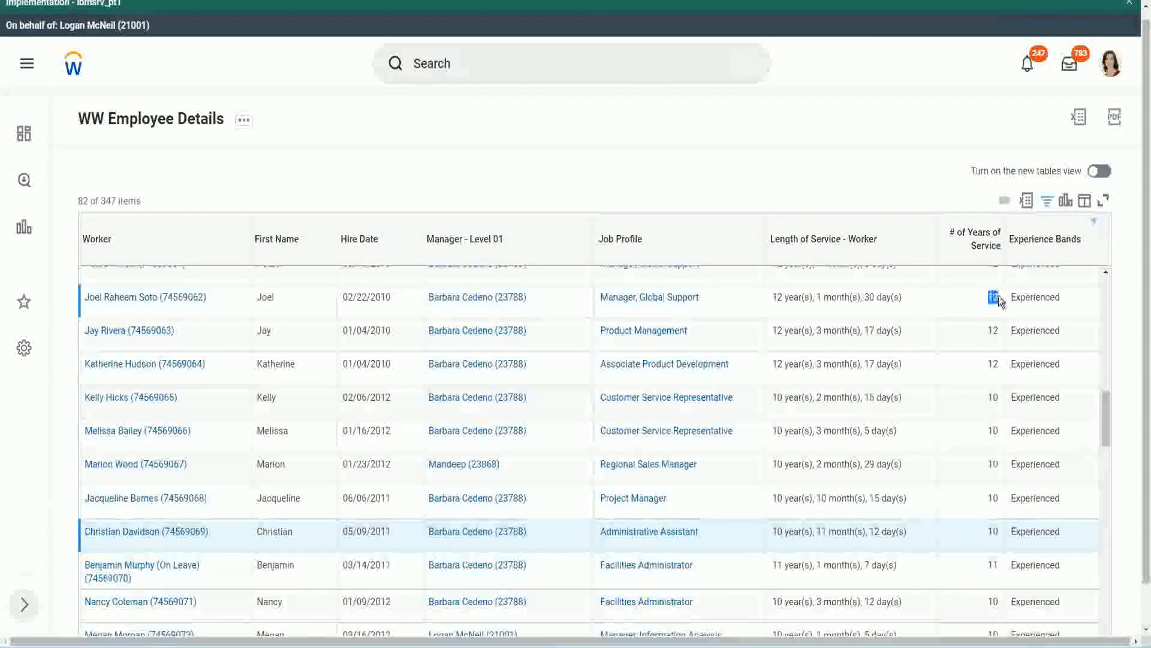
pyautogui.click(771, 303)
pyautogui.moveTo(772, 300); pyautogui.dragTo(917, 298)
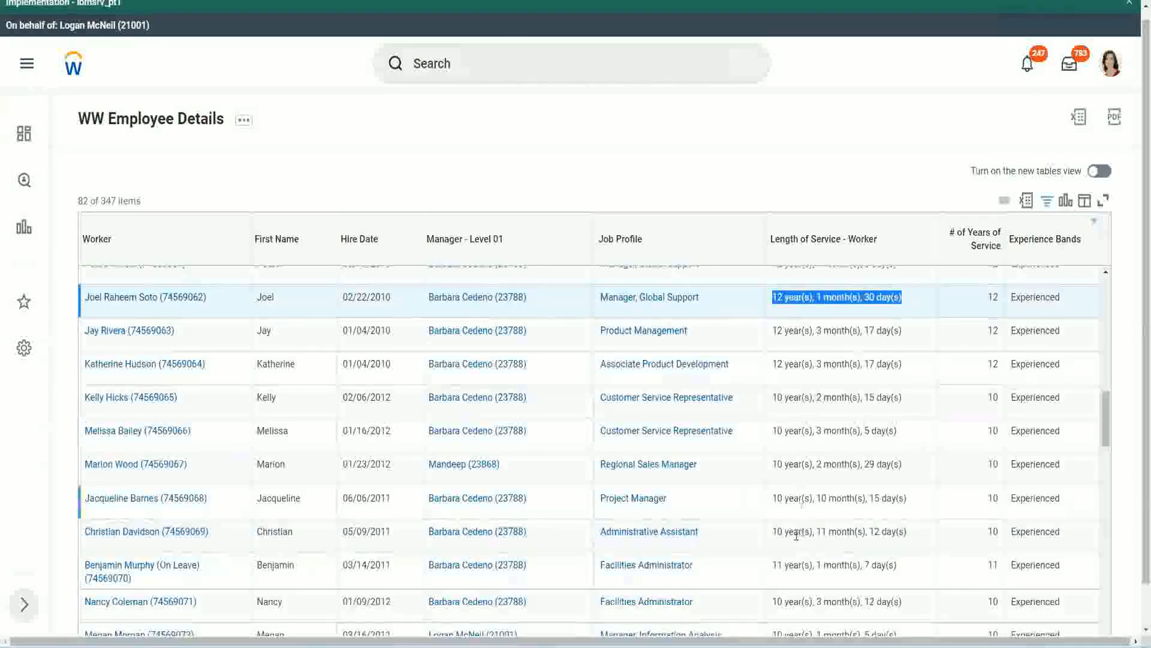
pyautogui.click(893, 530)
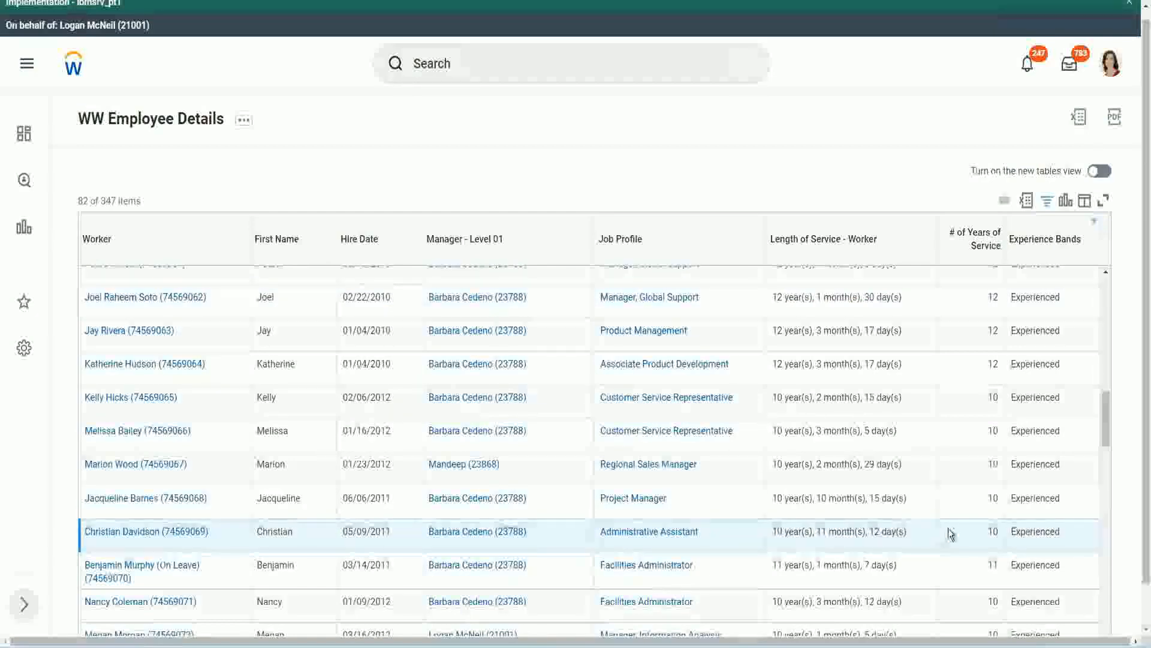
pyautogui.doubleClick(991, 530)
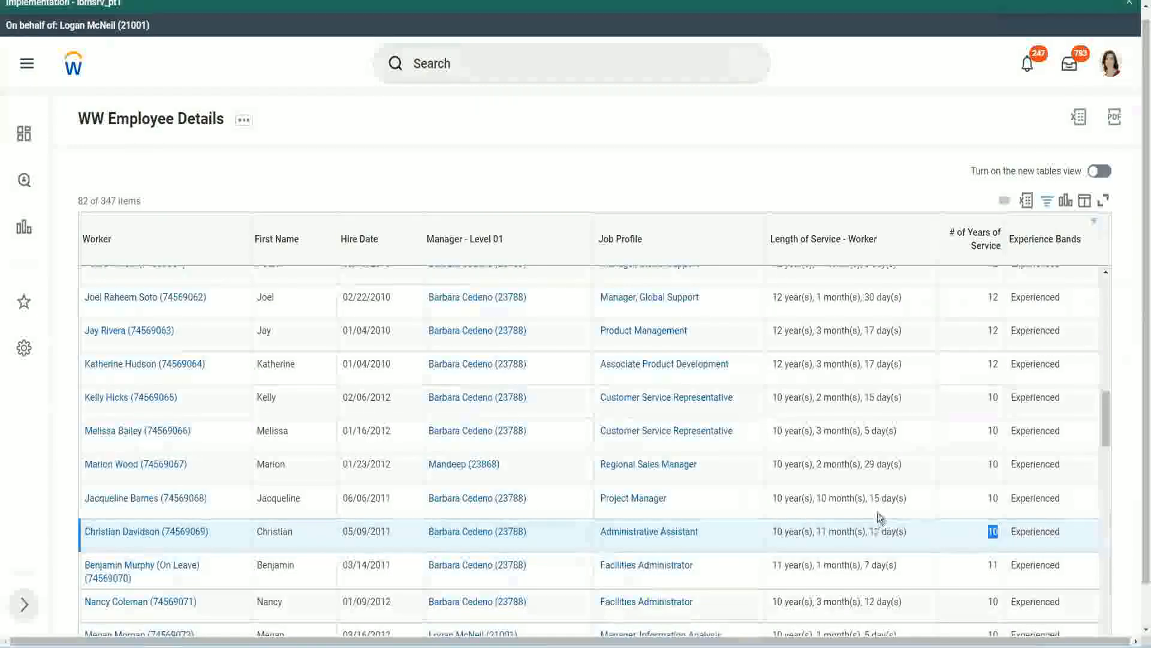
pyautogui.click(951, 535)
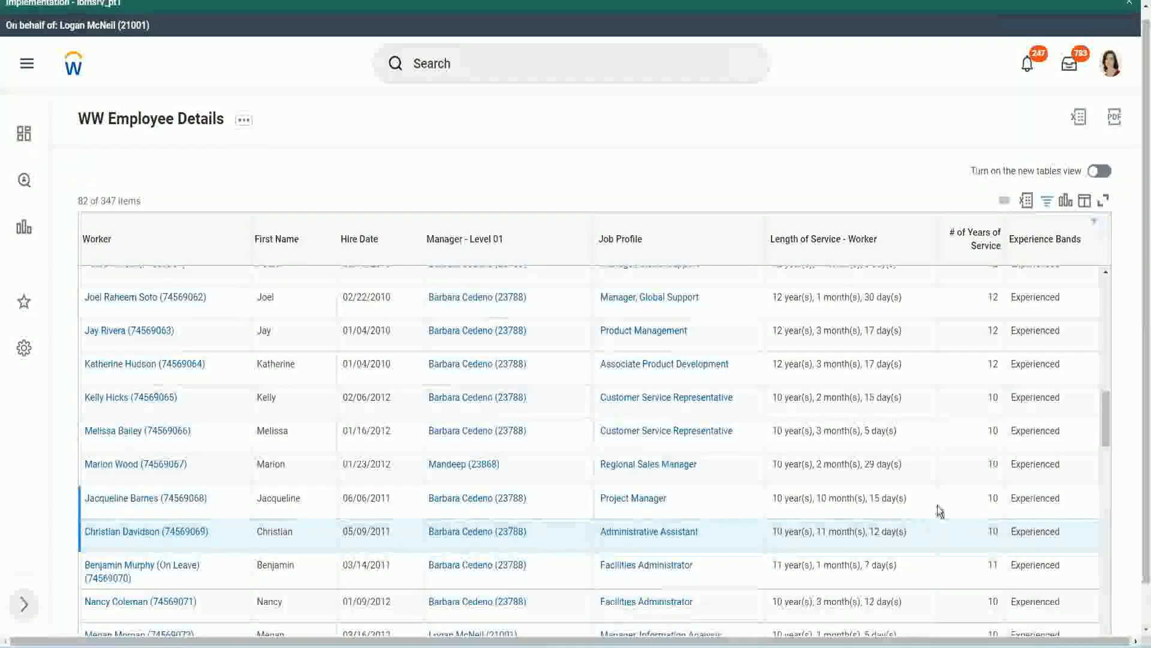
pyautogui.click(960, 498)
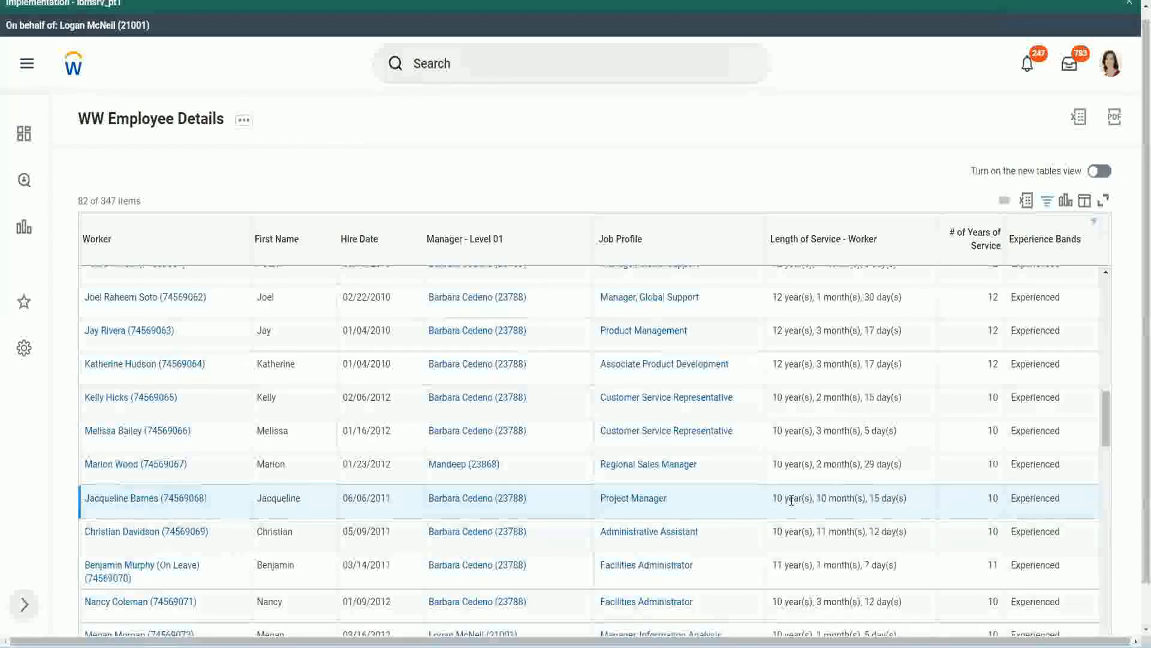
pyautogui.doubleClick(826, 499)
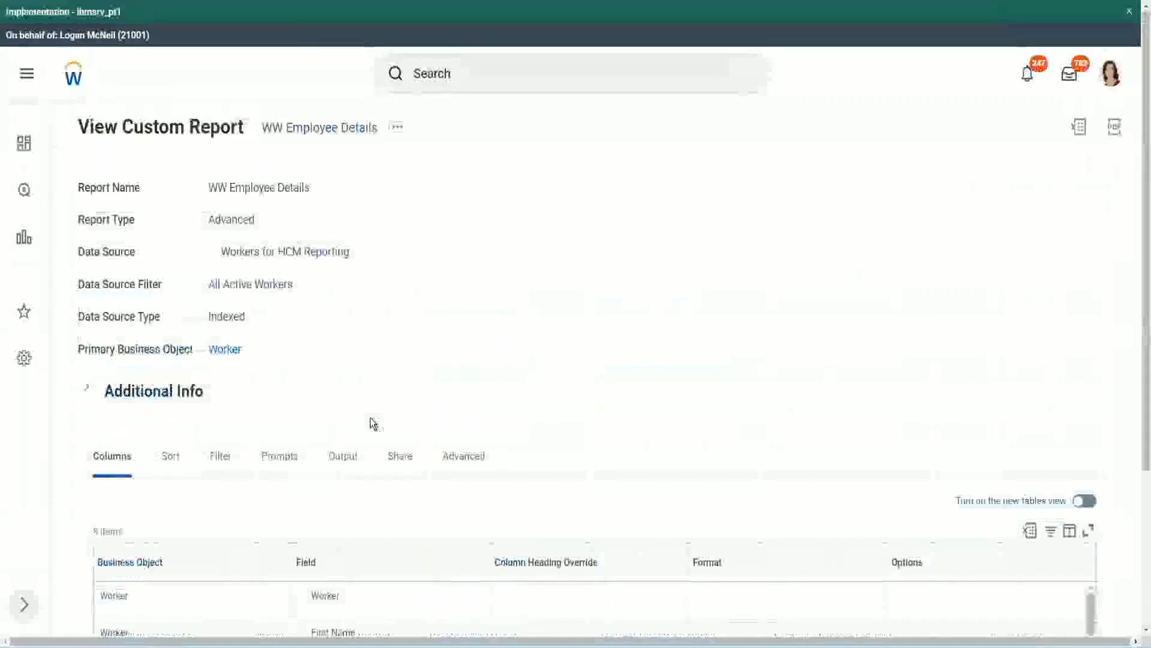
# - Open the report's CF-WW-Eval Exp-Derive Experience Bands from Years of Service field in a new tab and dismiss the environment banner
pyautogui.scroll(-5, 377, 412)
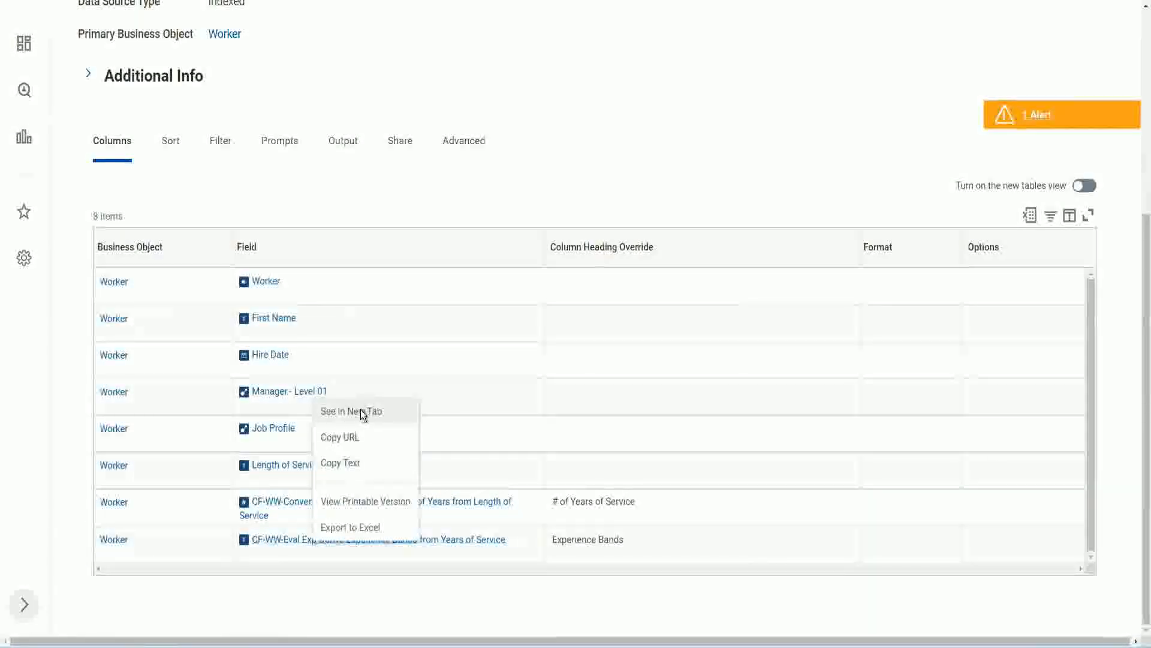
pyautogui.click(361, 409)
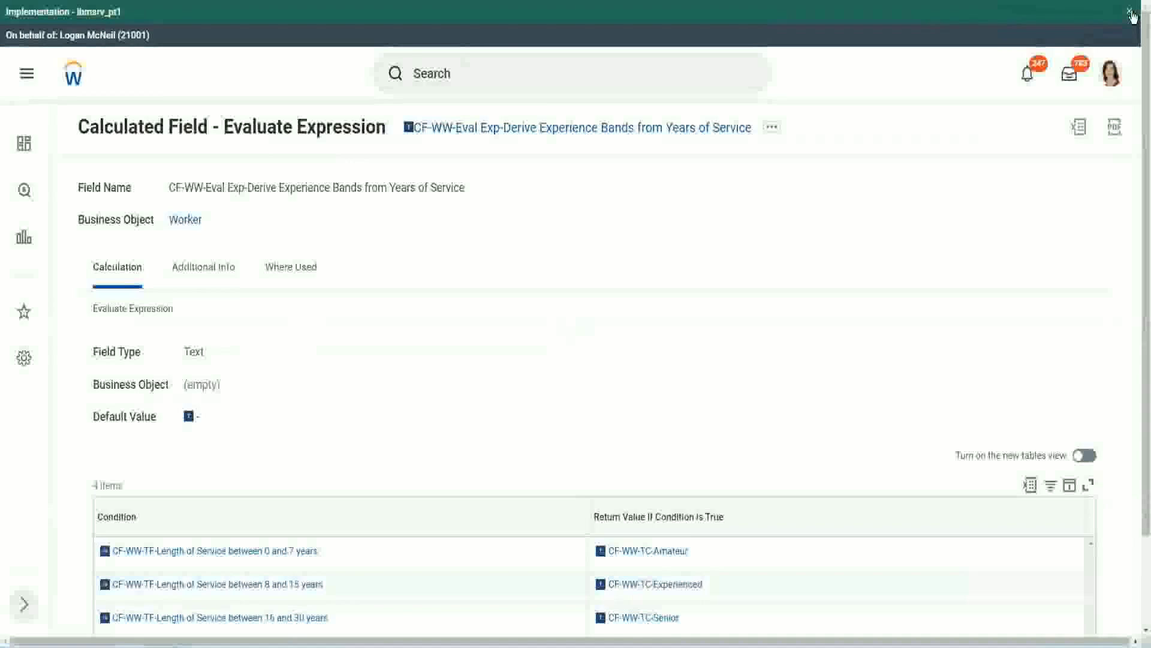
pyautogui.click(1130, 12)
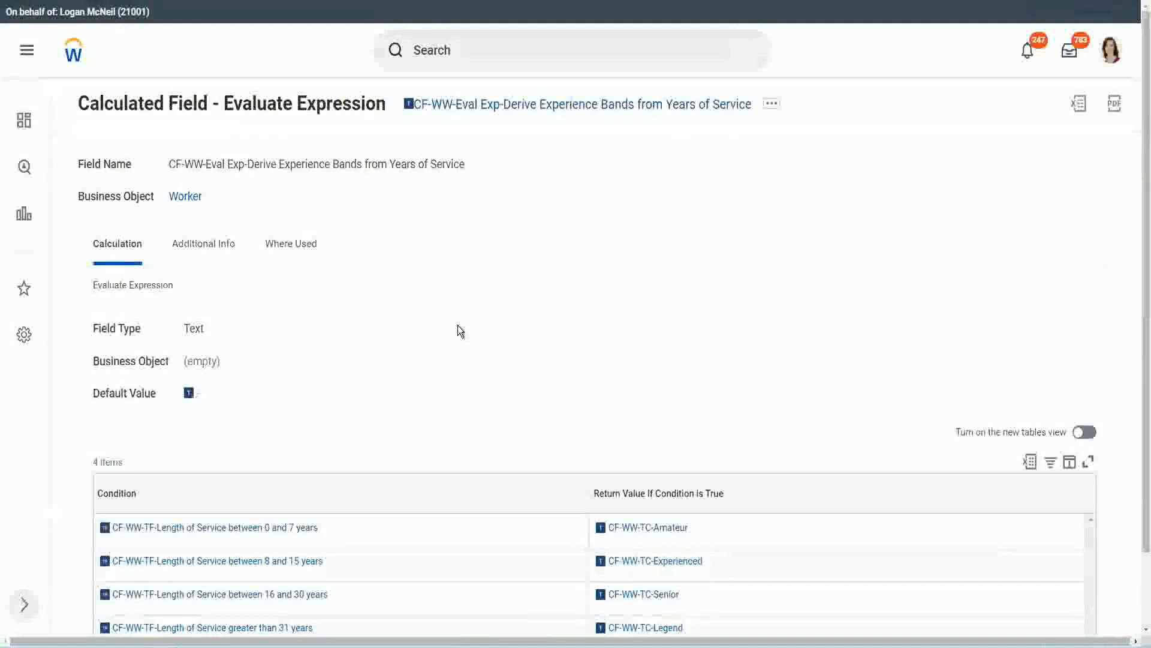
# - Review the Evaluate Expression conditions and copy the name of the calculated field
pyautogui.scroll(-1, 460, 340)
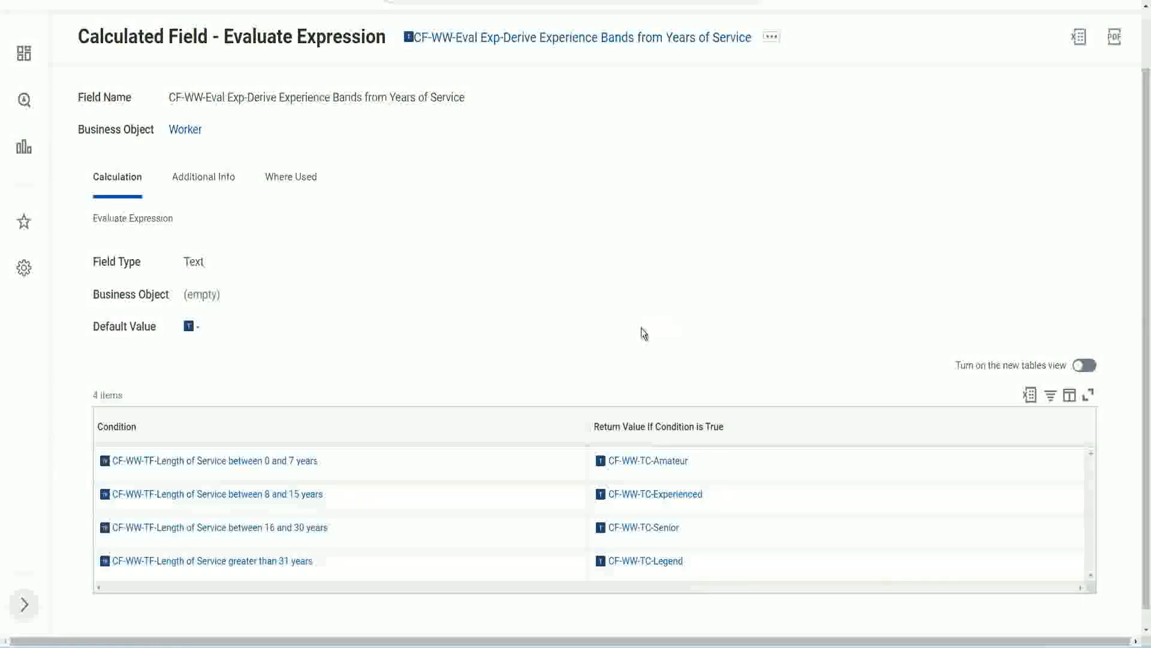
pyautogui.click(521, 423)
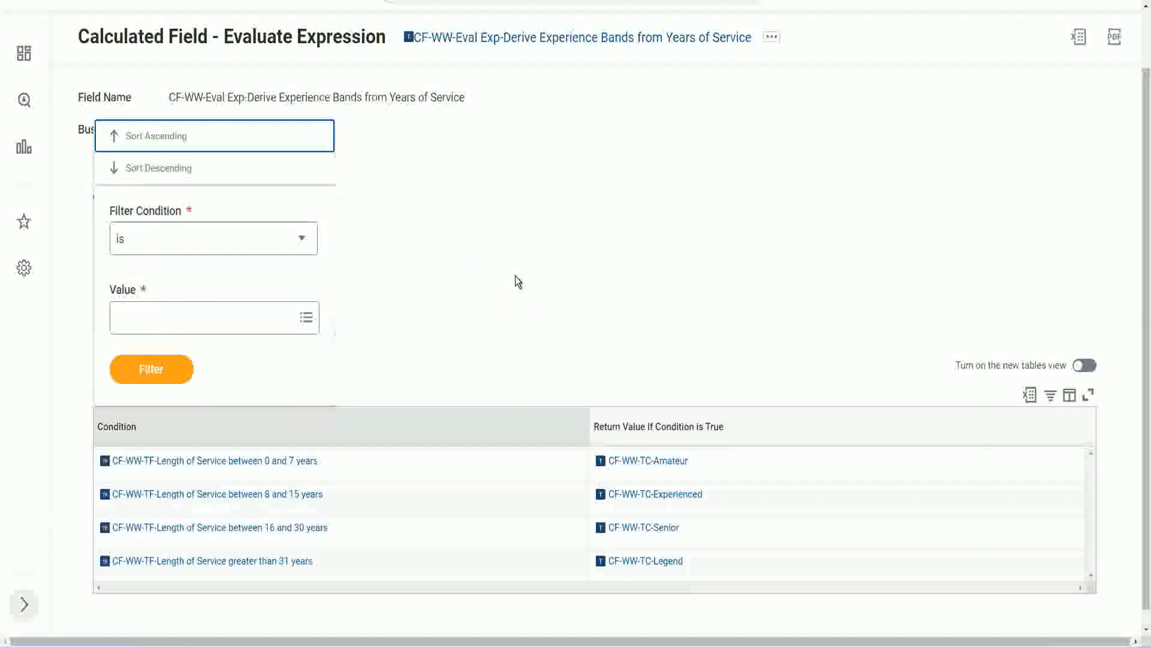
pyautogui.click(518, 281)
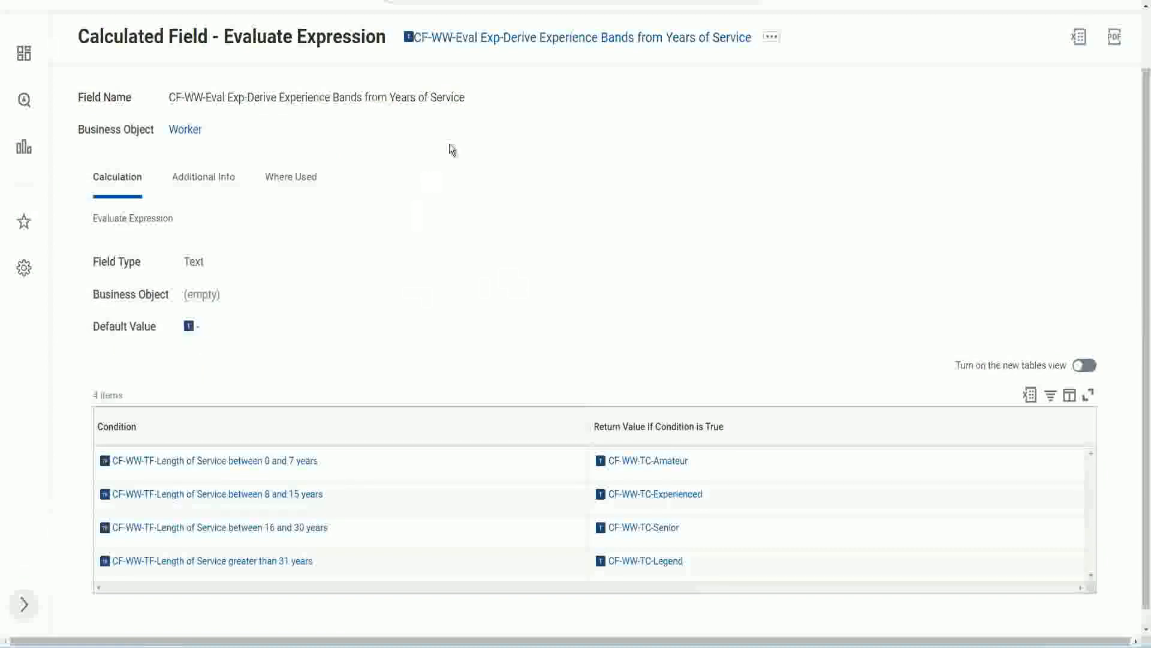
pyautogui.rightClick(509, 40)
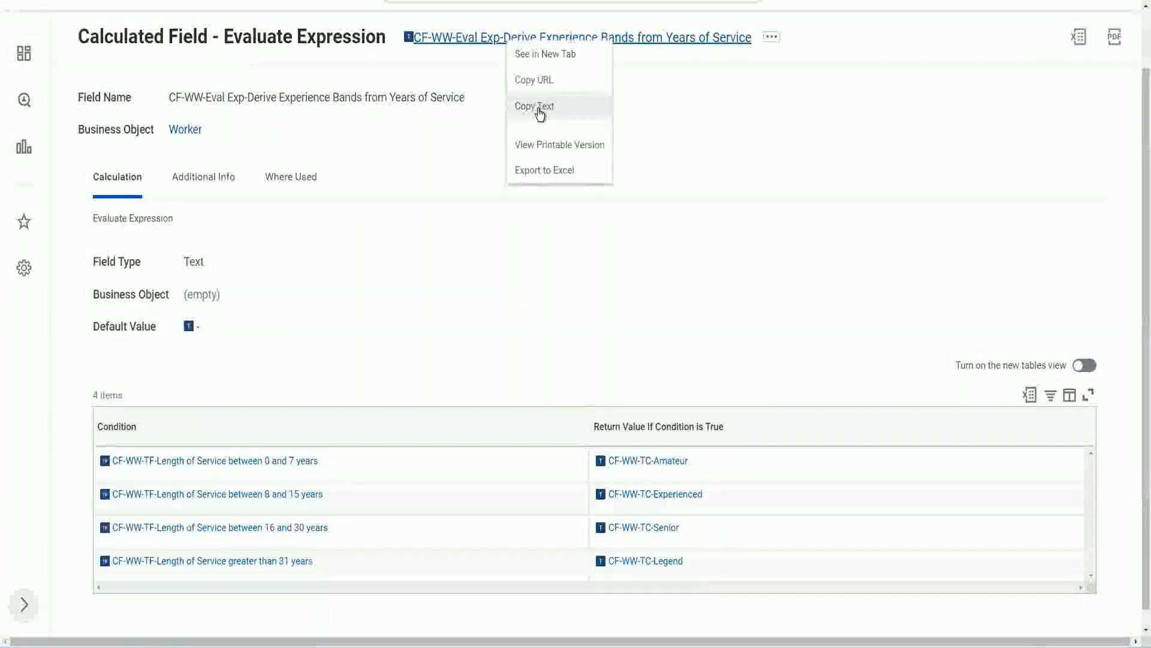
pyautogui.click(540, 110)
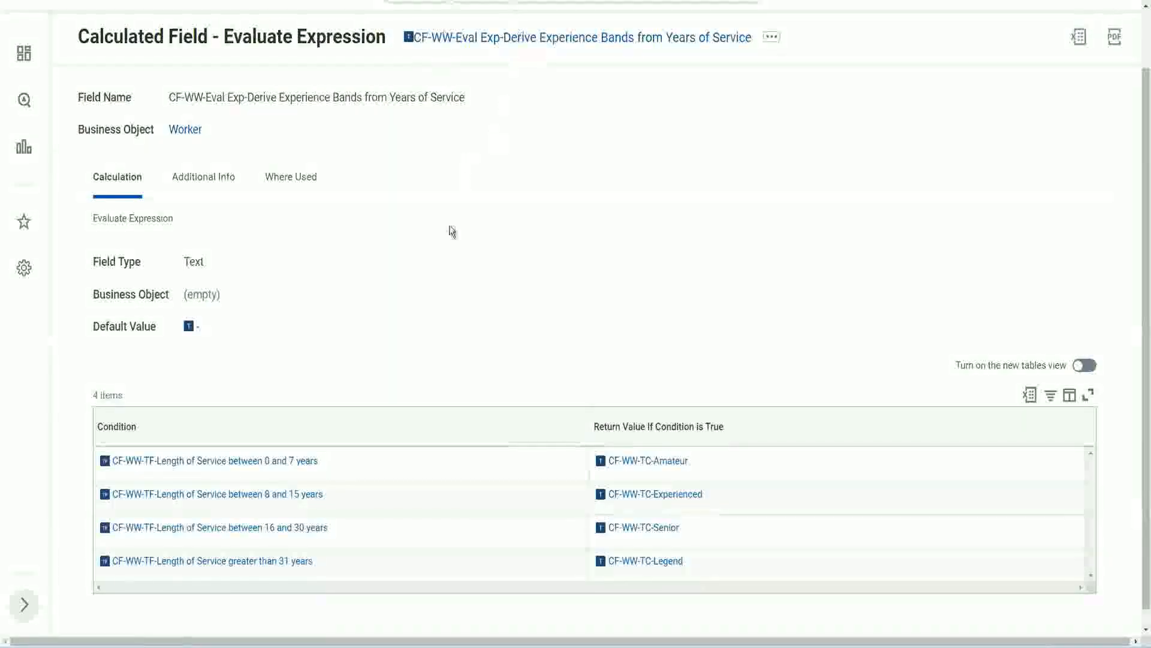
# - Return to the WW Employee Details report definition, search for "create cal field" and start the Create Calculated Field task
pyautogui.scroll(2, 447, 238)
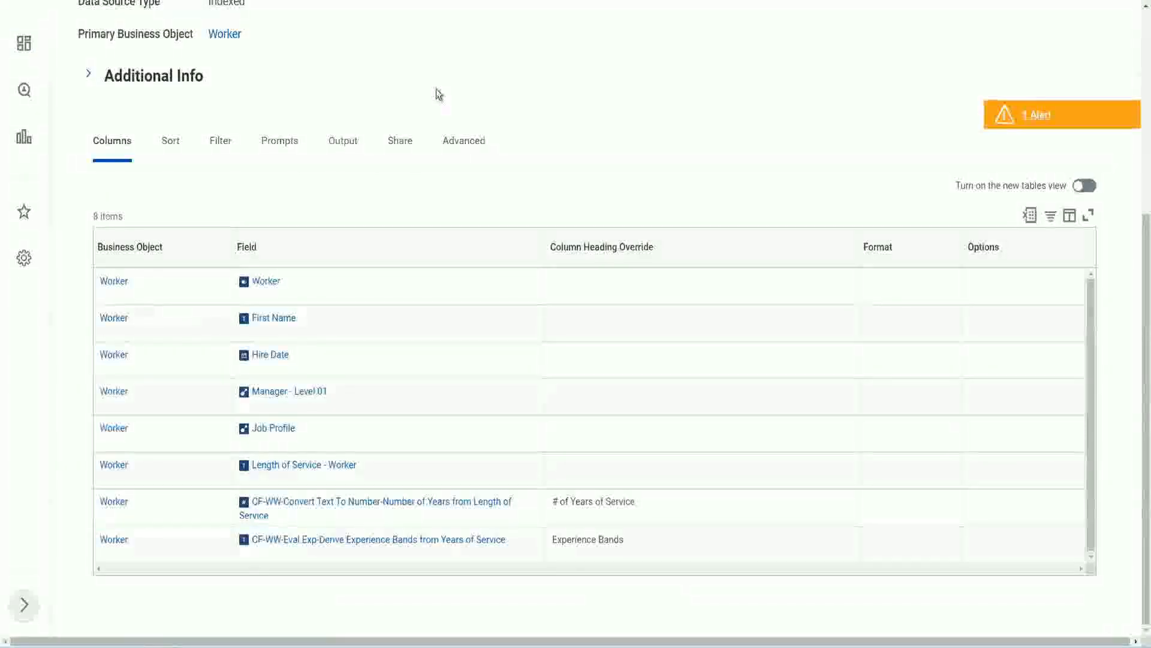
pyautogui.scroll(5, 455, 84)
pyautogui.click(468, 73)
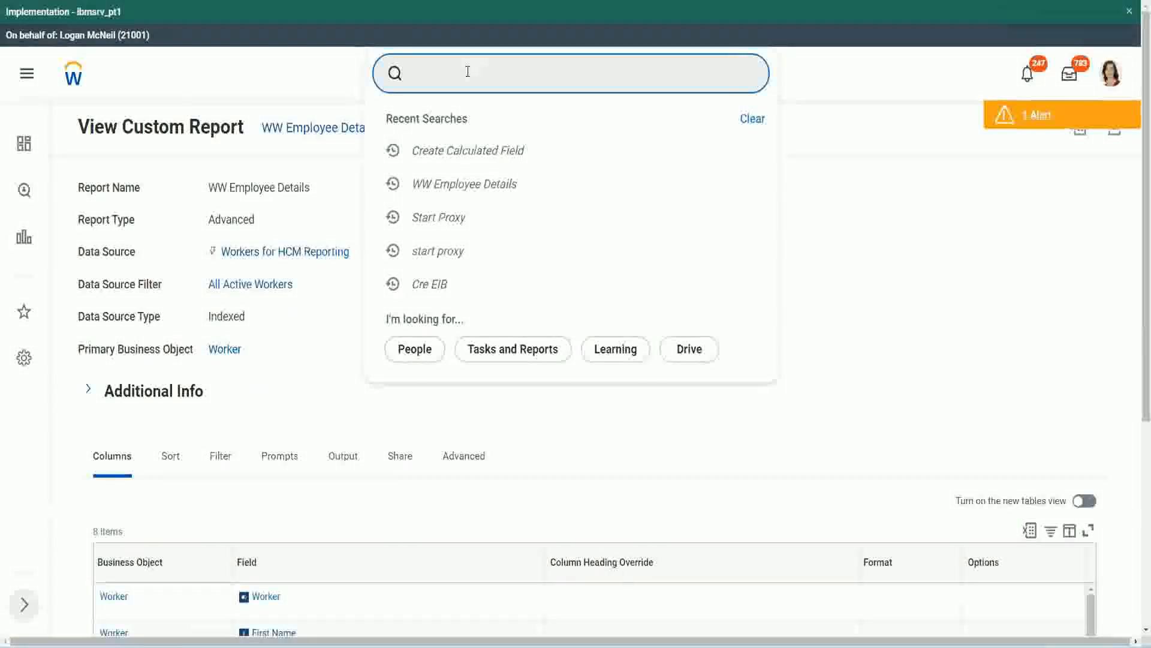
pyautogui.write('create cal field')
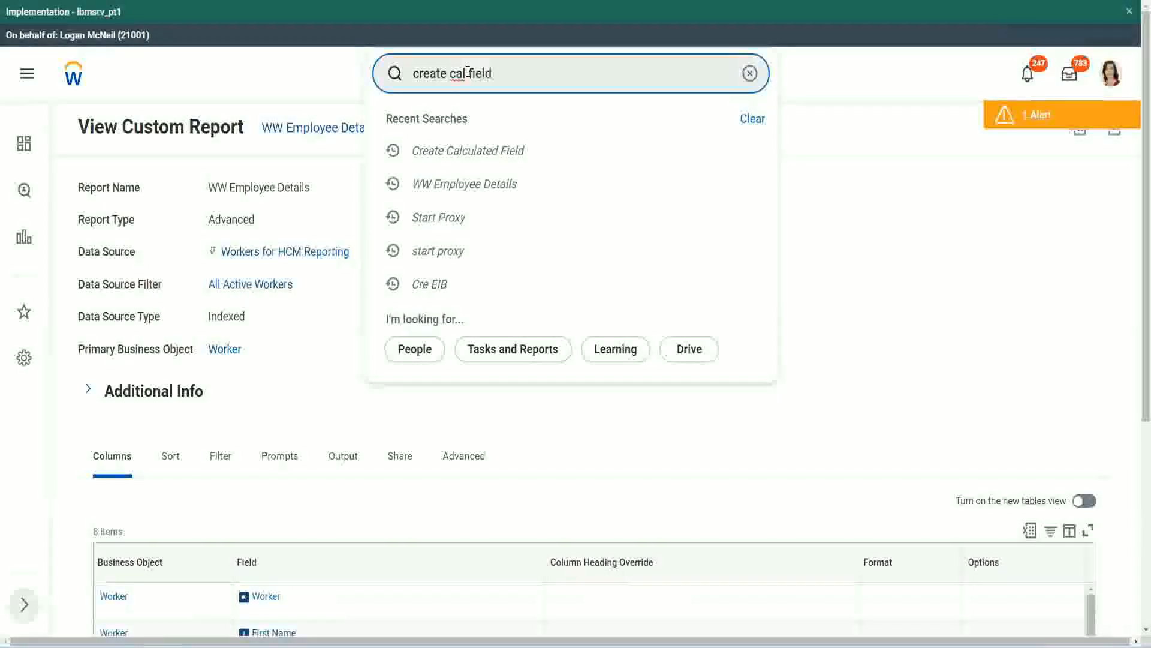
pyautogui.click(484, 124)
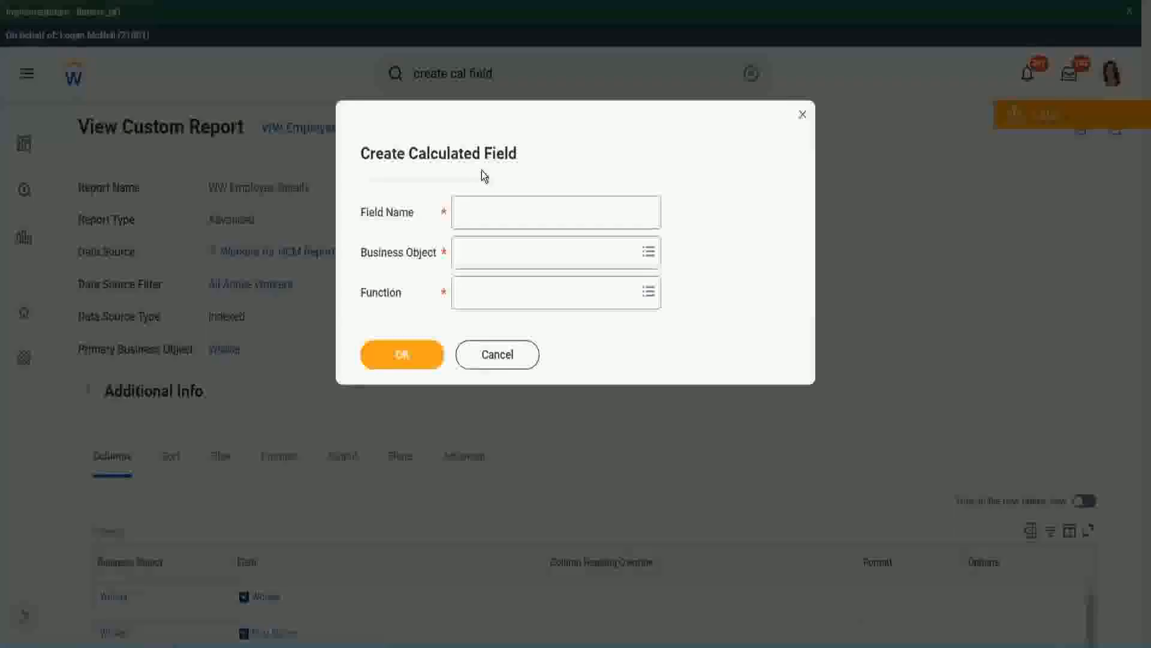
# - Paste the copied calculated field name into the field name and insert "Bands" after "Eval Exp"
pyautogui.click(486, 214)
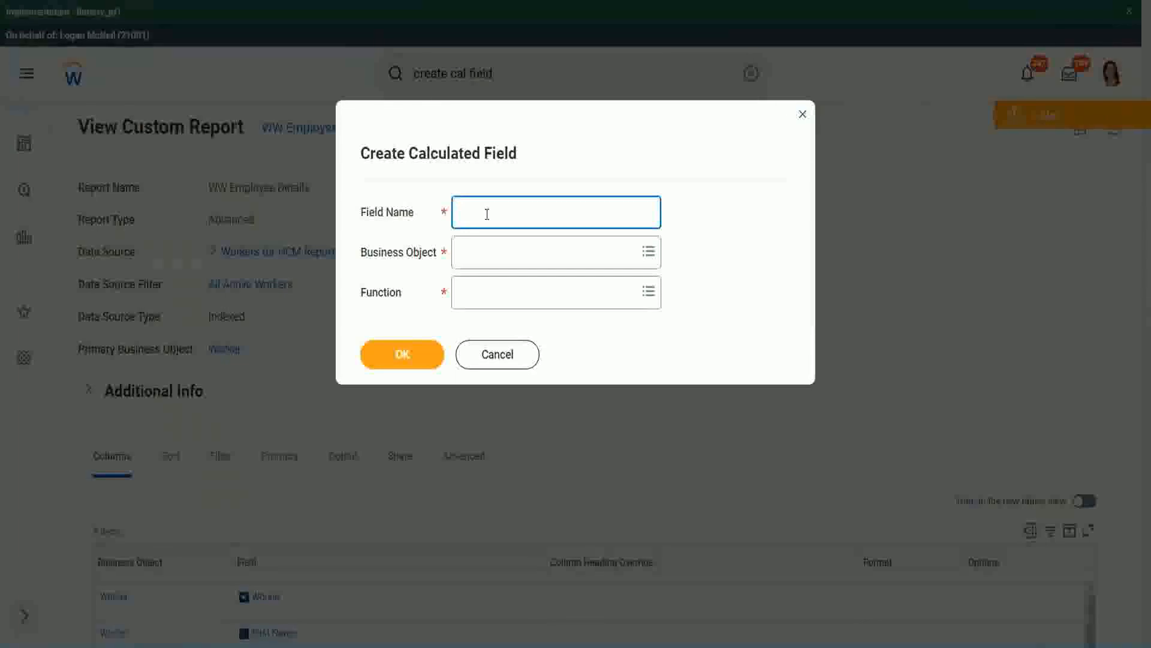
pyautogui.hotkey('ctrl', 'v')
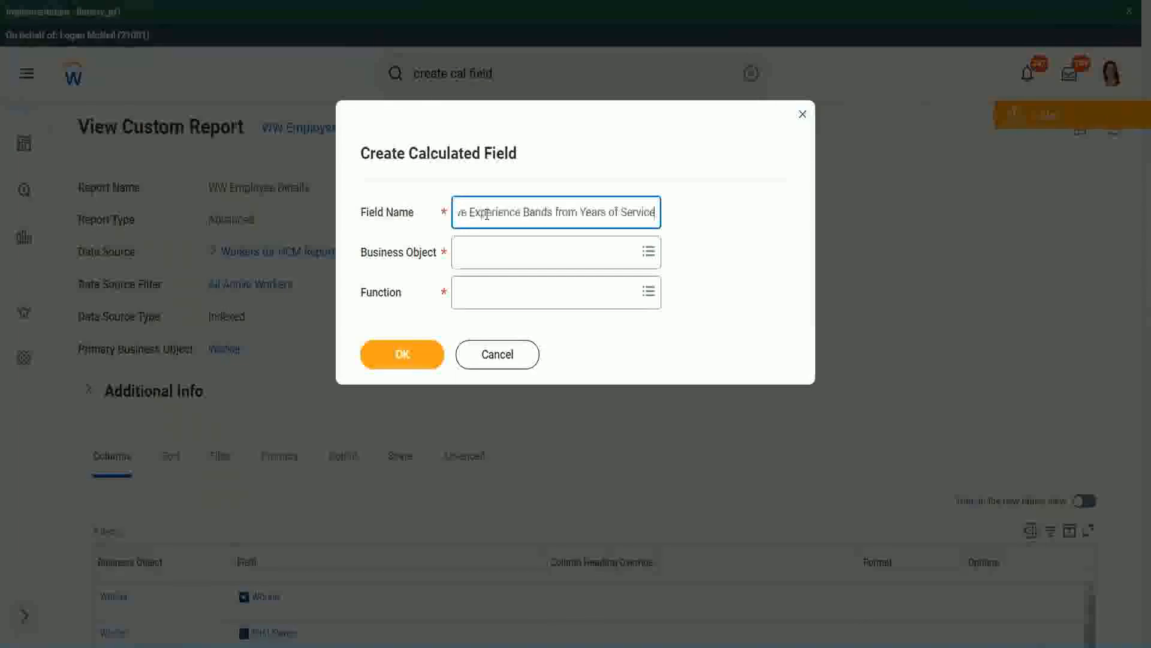
pyautogui.moveTo(519, 213); pyautogui.dragTo(420, 193)
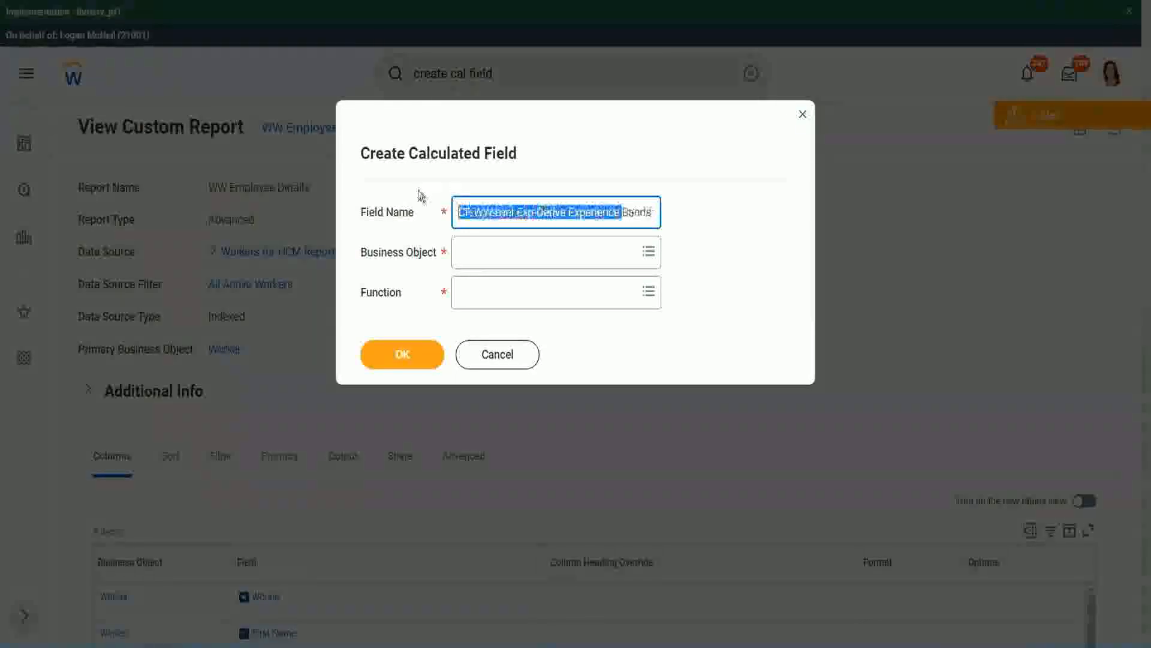
pyautogui.click(516, 212)
pyautogui.doubleClick(526, 214)
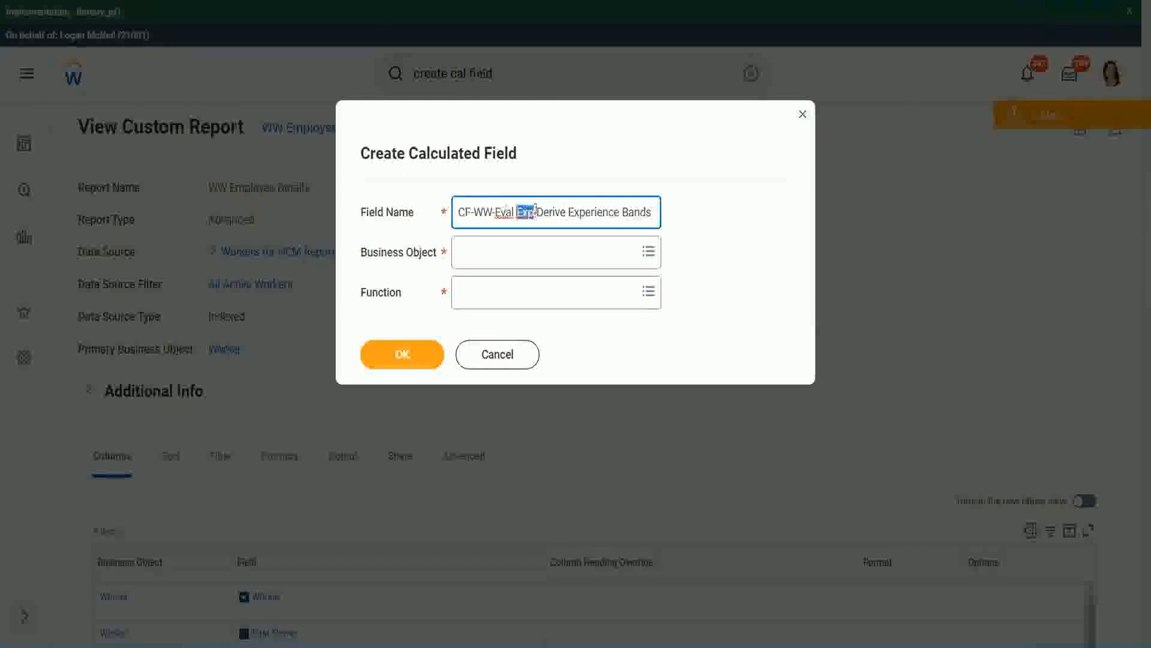
pyautogui.click(534, 215)
pyautogui.write('bands')
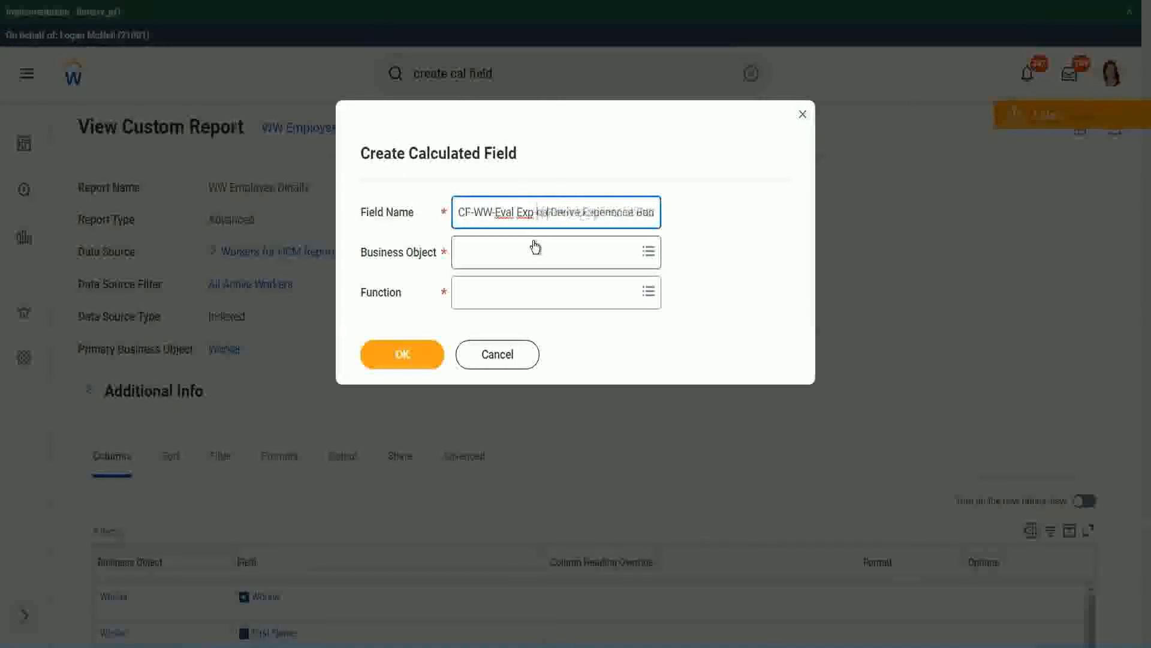
pyautogui.press('Left')
pyautogui.press('Left')
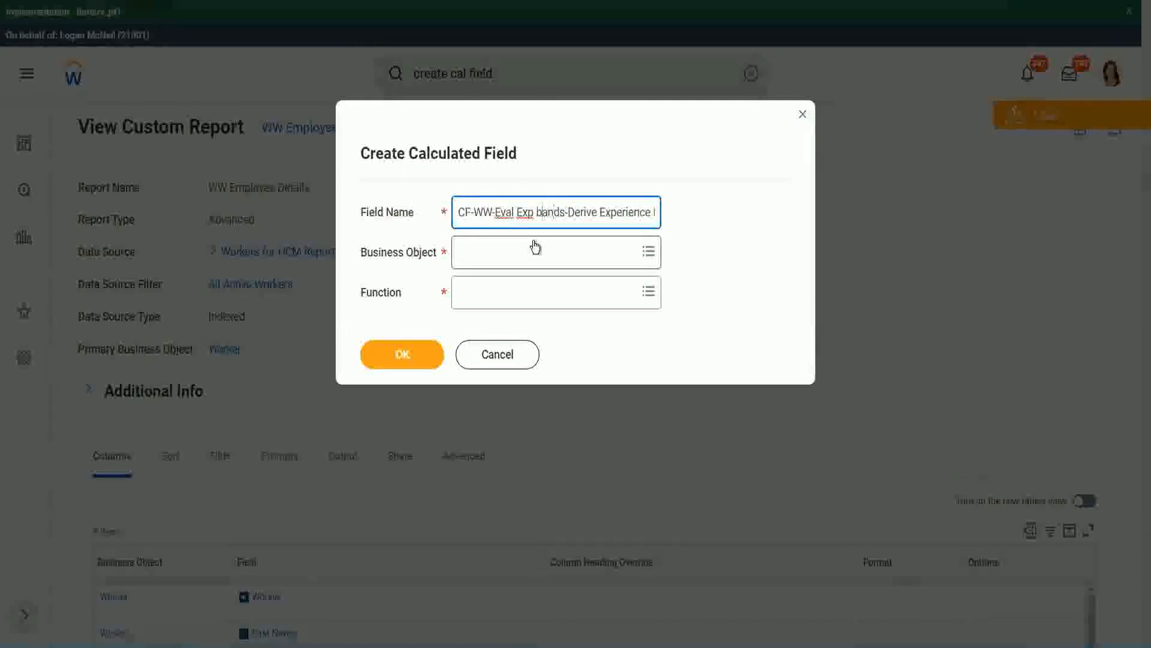
pyautogui.hotkey('shift', 'Left')
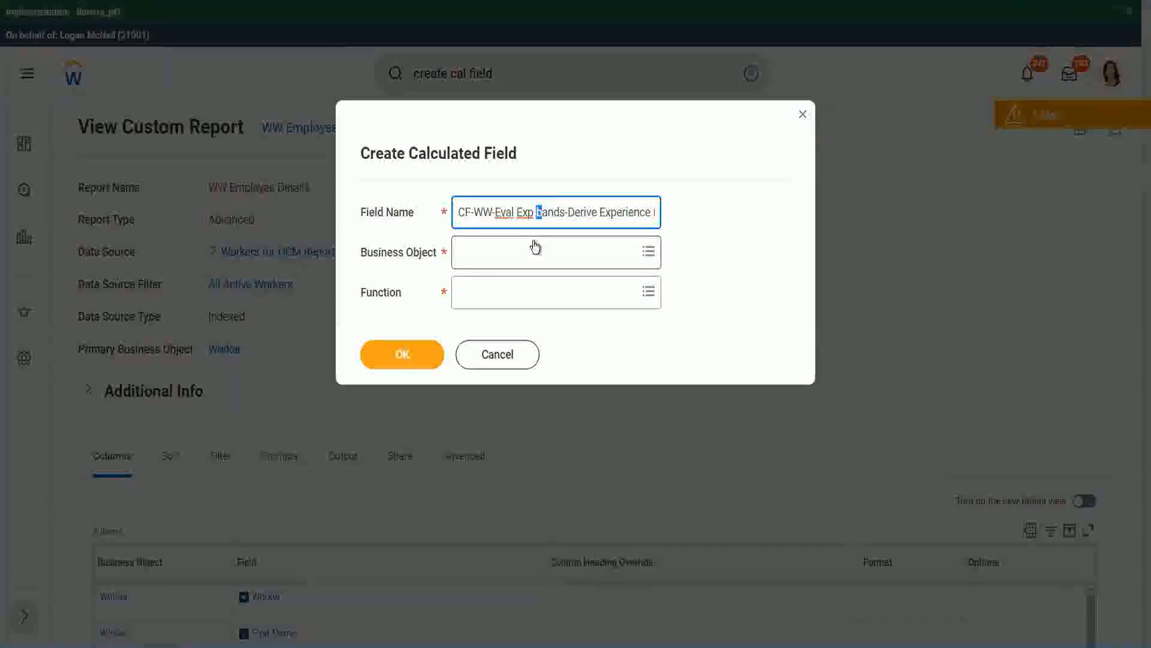
pyautogui.write('B')
# - Replace "Derive" with "Determine" in the field name
pyautogui.press('Right')
pyautogui.press('Right')
pyautogui.press('Right')
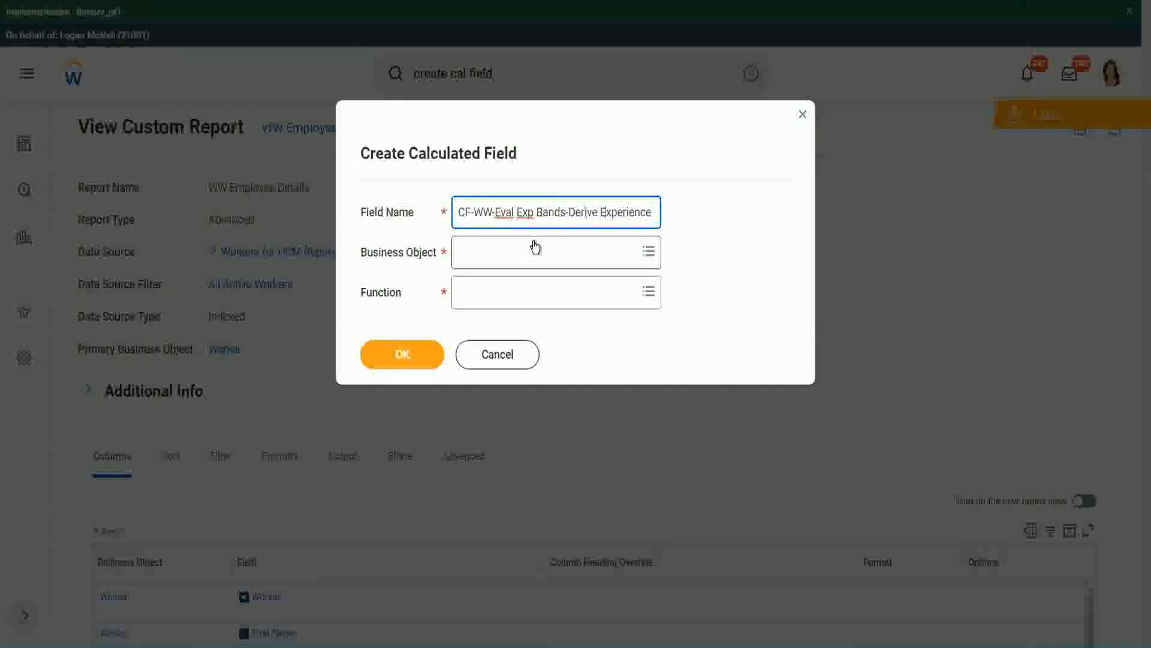
pyautogui.press('Right')
pyautogui.press('Right')
pyautogui.press('Right')
pyautogui.press('Right')
pyautogui.press('Right')
pyautogui.press('Right')
pyautogui.press('Right')
pyautogui.press('Right')
pyautogui.press('Right')
pyautogui.press('Right')
pyautogui.press('Right')
pyautogui.press('Right')
pyautogui.press('Right')
pyautogui.press('Right')
pyautogui.press('Right')
pyautogui.press('Right')
pyautogui.press('Right')
pyautogui.press('Right')
pyautogui.press('Right')
pyautogui.press('Right')
pyautogui.press('Right')
pyautogui.press('Right')
pyautogui.press('Right')
pyautogui.press('Right')
pyautogui.press('Right')
pyautogui.press('Right')
pyautogui.press('Right')
pyautogui.press('Right')
pyautogui.press('Right')
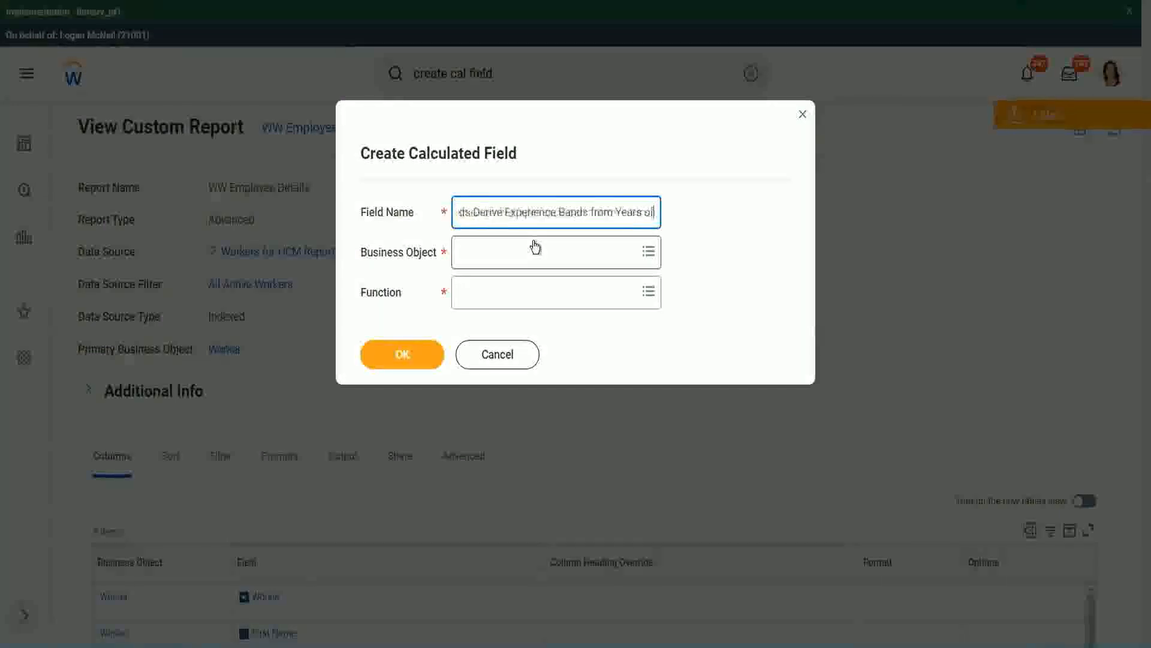
pyautogui.press('Left')
pyautogui.press('Left')
pyautogui.press('Left')
pyautogui.press('Left')
pyautogui.press('Left')
pyautogui.press('Left')
pyautogui.press('Left')
pyautogui.press('Left')
pyautogui.press('Left')
pyautogui.press('Left')
pyautogui.press('Left')
pyautogui.press('Left')
pyautogui.press('Left')
pyautogui.press('Left')
pyautogui.press('Left')
pyautogui.press('Left')
pyautogui.press('Left')
pyautogui.press('Left')
pyautogui.press('Left')
pyautogui.press('Left')
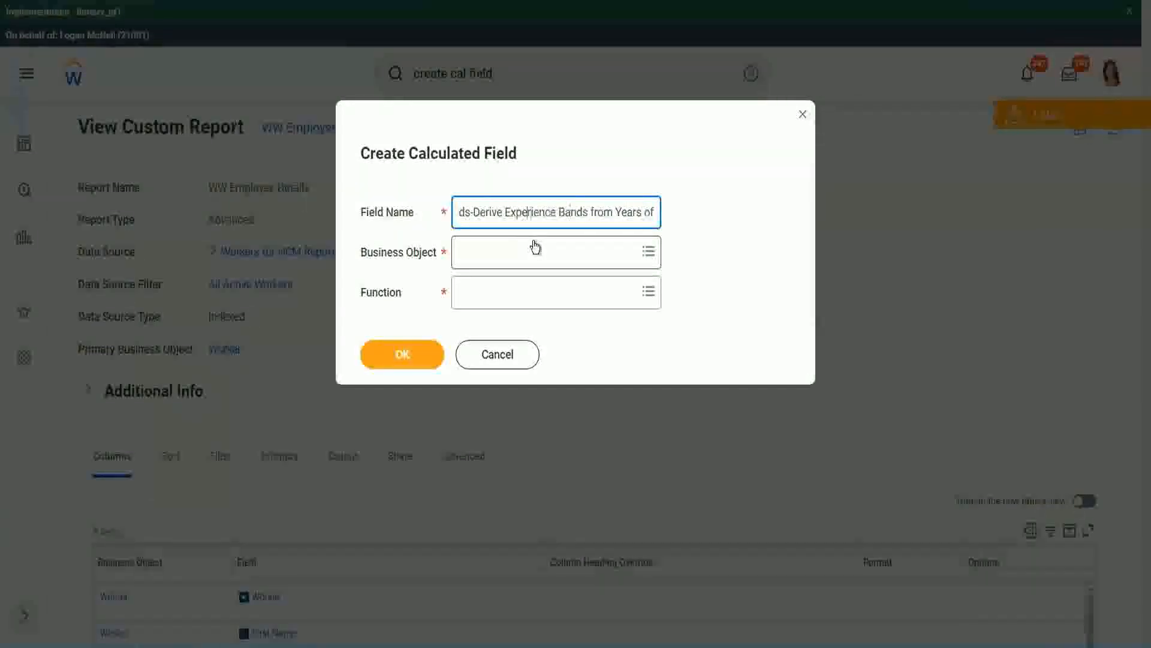
pyautogui.press('Left')
pyautogui.press('Left')
pyautogui.hotkey('shift', 'Left')
pyautogui.hotkey('shift', 'Left')
pyautogui.hotkey('shift', 'Left')
pyautogui.hotkey('shift', 'Left')
pyautogui.hotkey('shift', 'Left')
pyautogui.hotkey('shift', 'Left')
pyautogui.write('Determine')
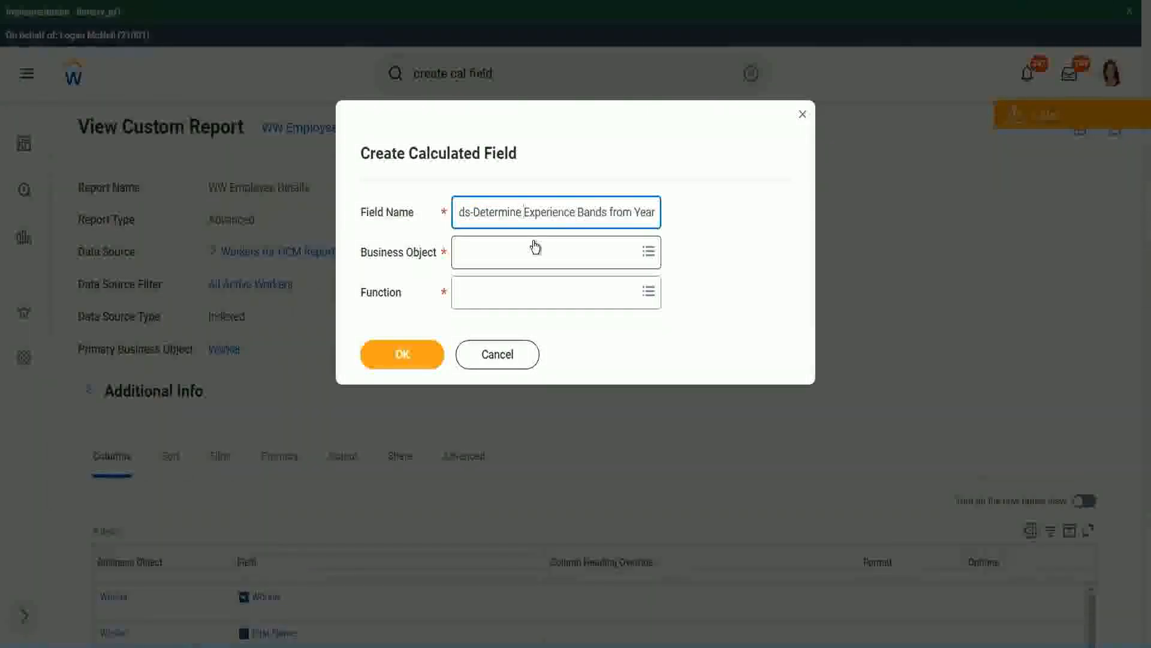
pyautogui.press('Right')
pyautogui.press('Right')
pyautogui.press('Right')
pyautogui.press('Right')
pyautogui.press('Right')
pyautogui.press('Right')
pyautogui.press('Right')
pyautogui.press('Right')
pyautogui.press('Right')
pyautogui.press('Right')
pyautogui.press('Right')
pyautogui.press('Right')
pyautogui.press('Right')
pyautogui.press('Right')
pyautogui.press('Right')
pyautogui.press('Right')
pyautogui.press('Right')
pyautogui.press('Right')
pyautogui.press('Right')
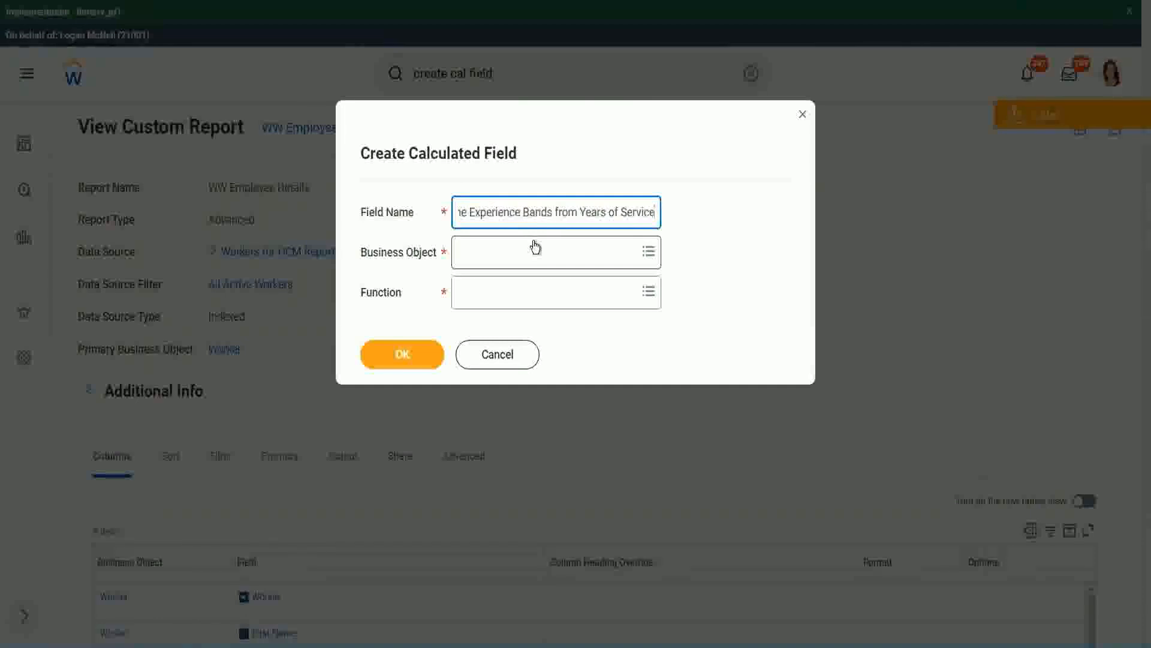
# - Search the business objects for "worker" and choose Worker as the new field's business object
pyautogui.click(513, 253)
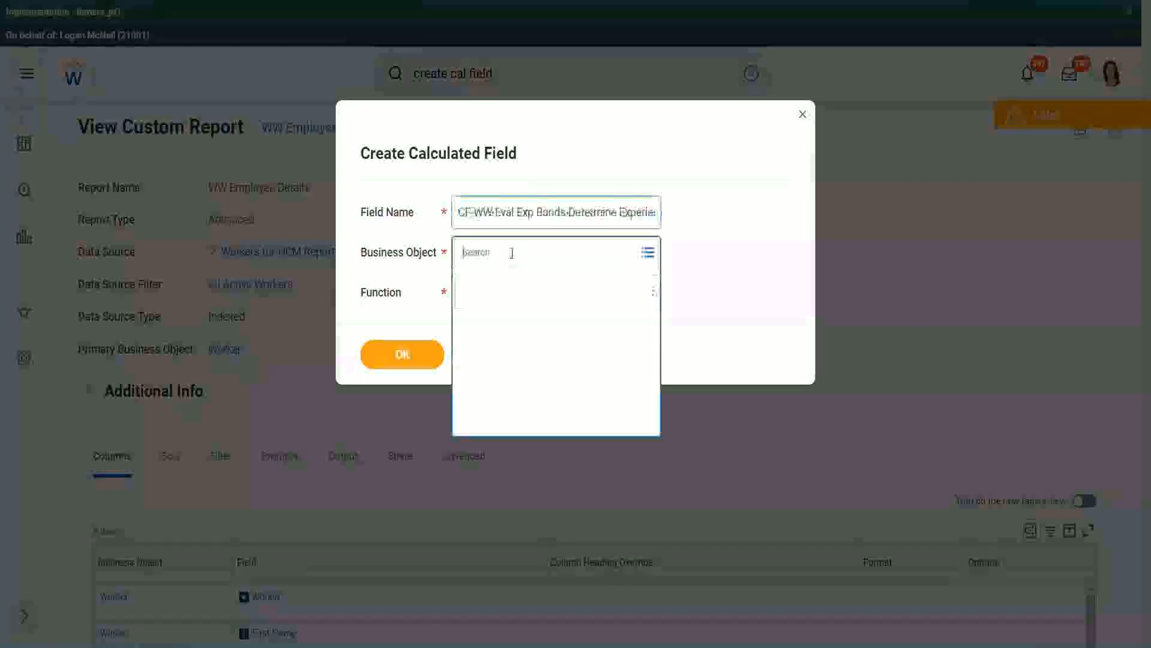
pyautogui.write('worker')
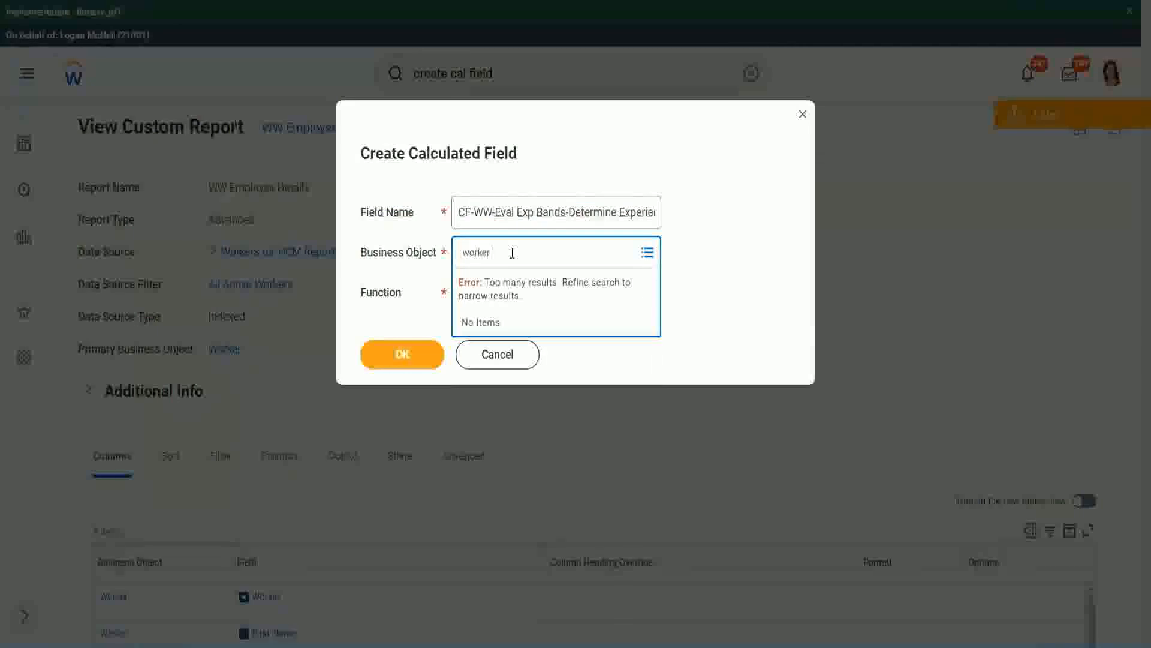
pyautogui.press('Return')
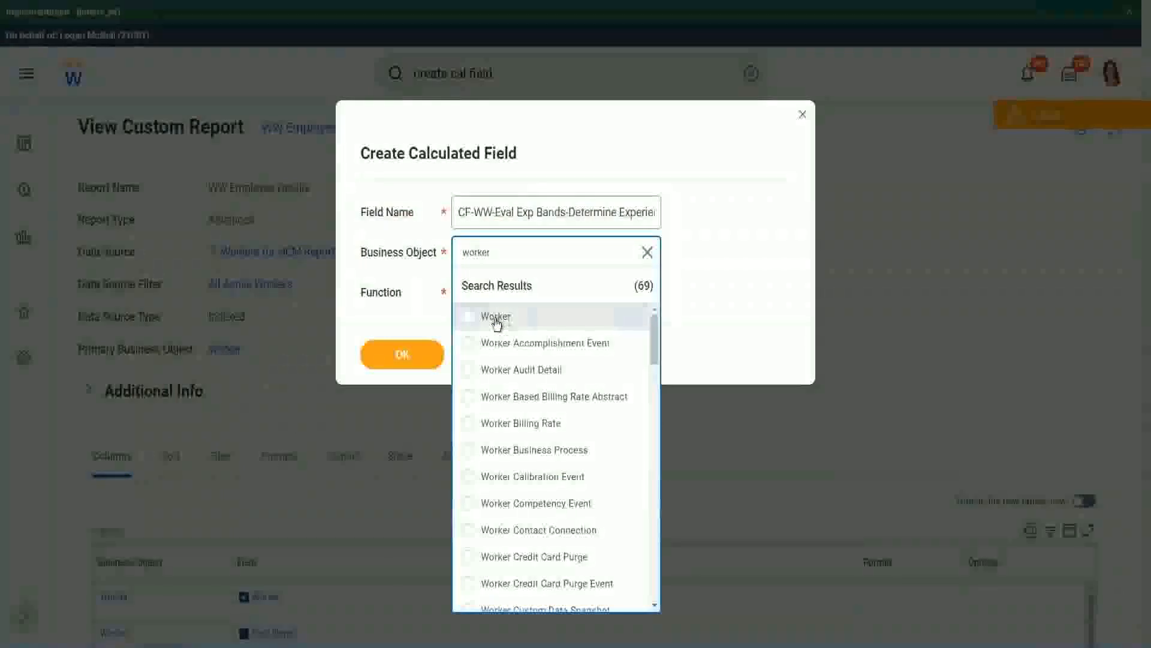
pyautogui.click(496, 317)
# - Search the functions for "eval exp" and choose Evaluate Expression Band
pyautogui.click(487, 291)
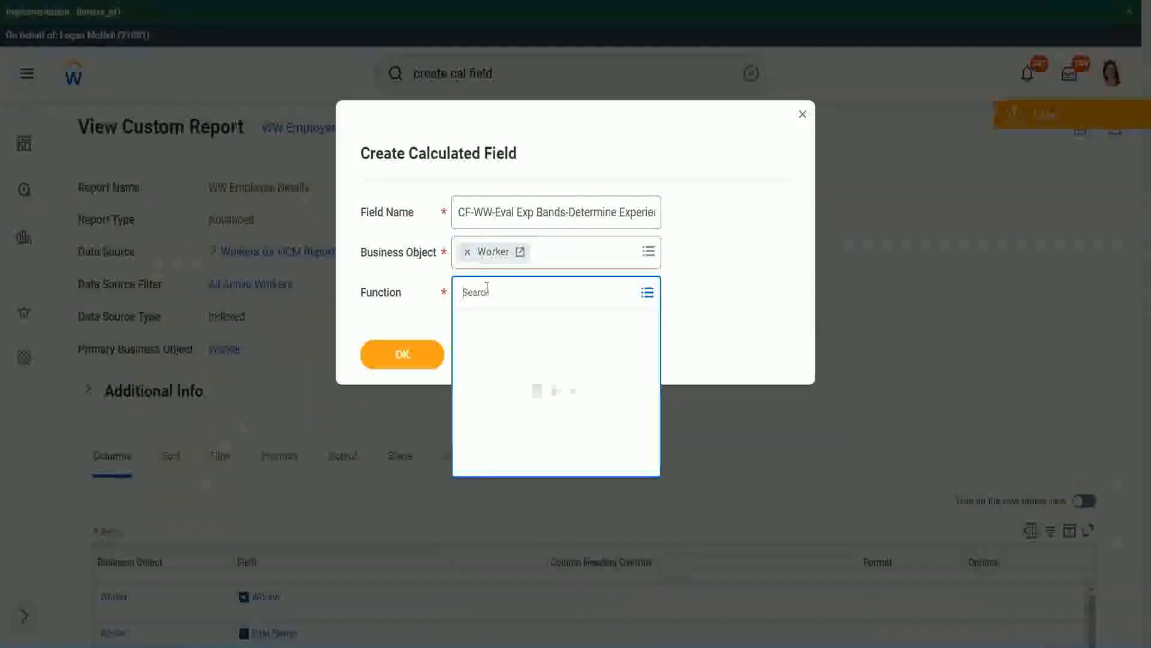
pyautogui.write('eval ex')
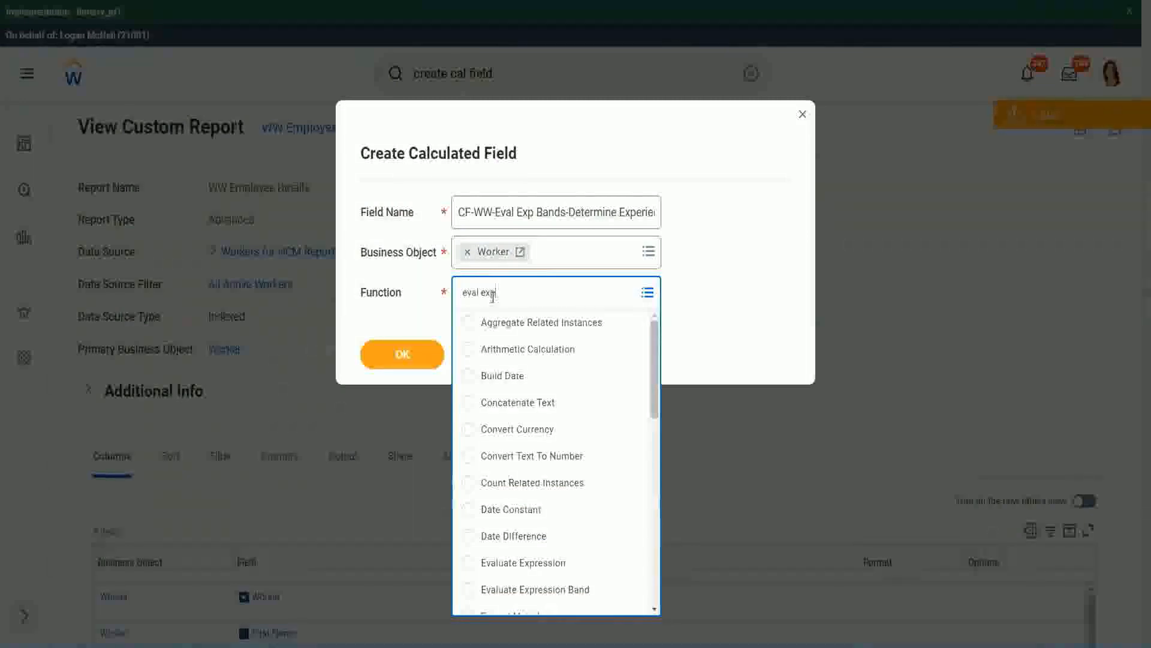
pyautogui.write('p')
pyautogui.press('Return')
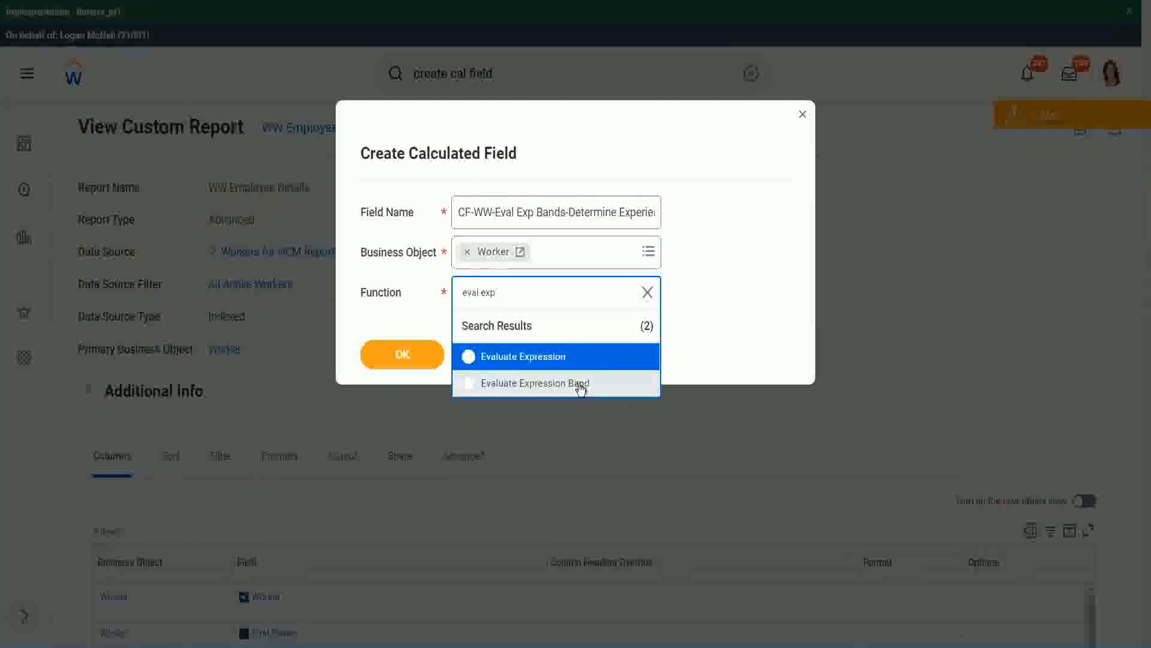
pyautogui.click(581, 389)
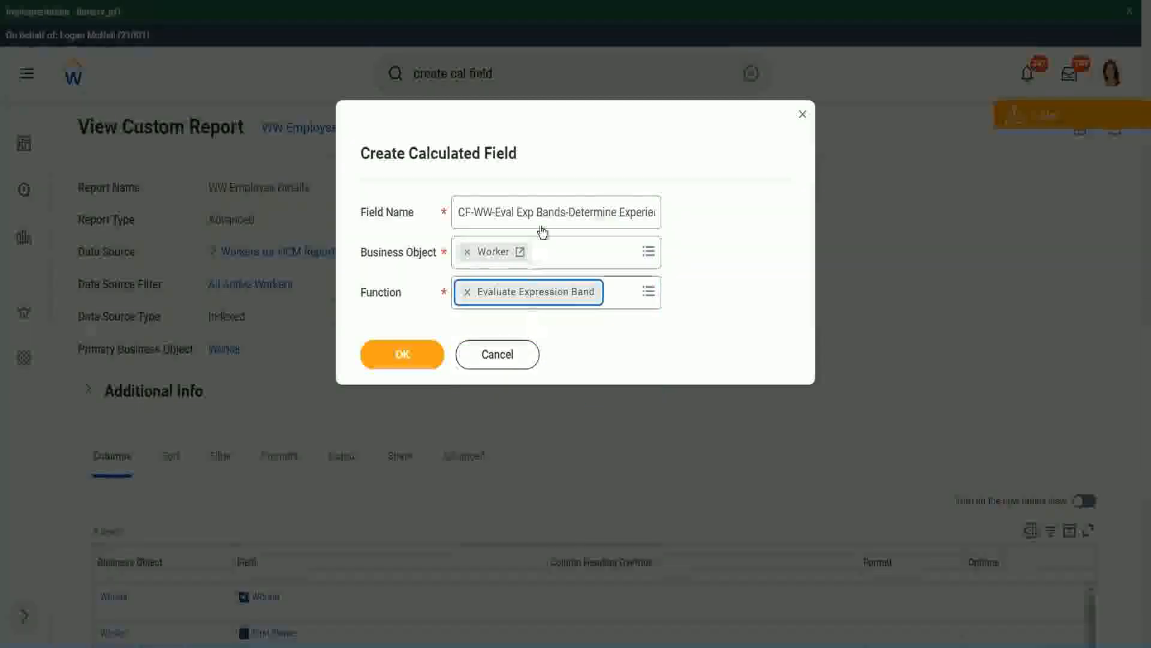
# - Change "Bands" to "Band" after "Eval Exp" in the field name and submit the calculated field setup
pyautogui.click(563, 207)
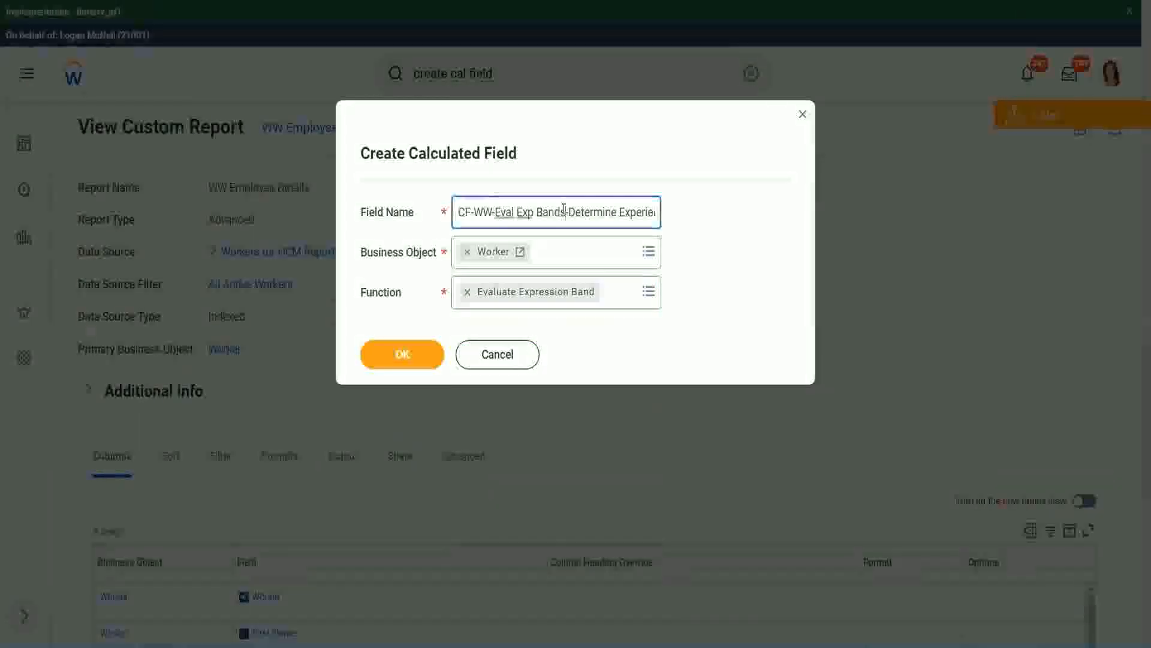
pyautogui.press('BackSpace')
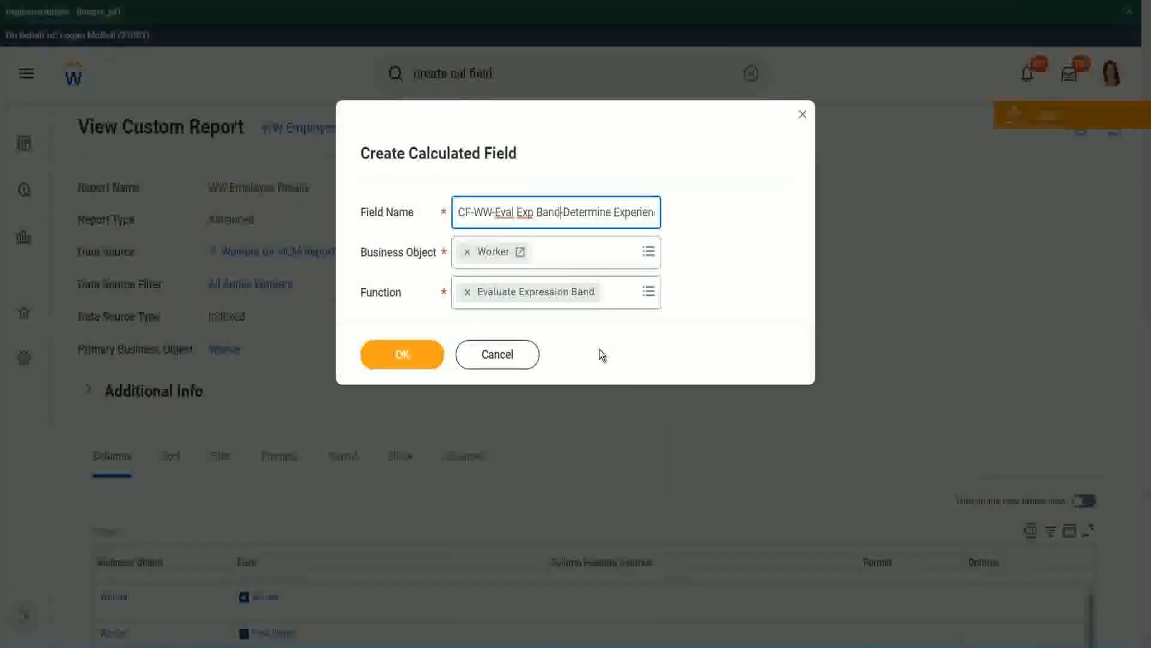
pyautogui.click(407, 356)
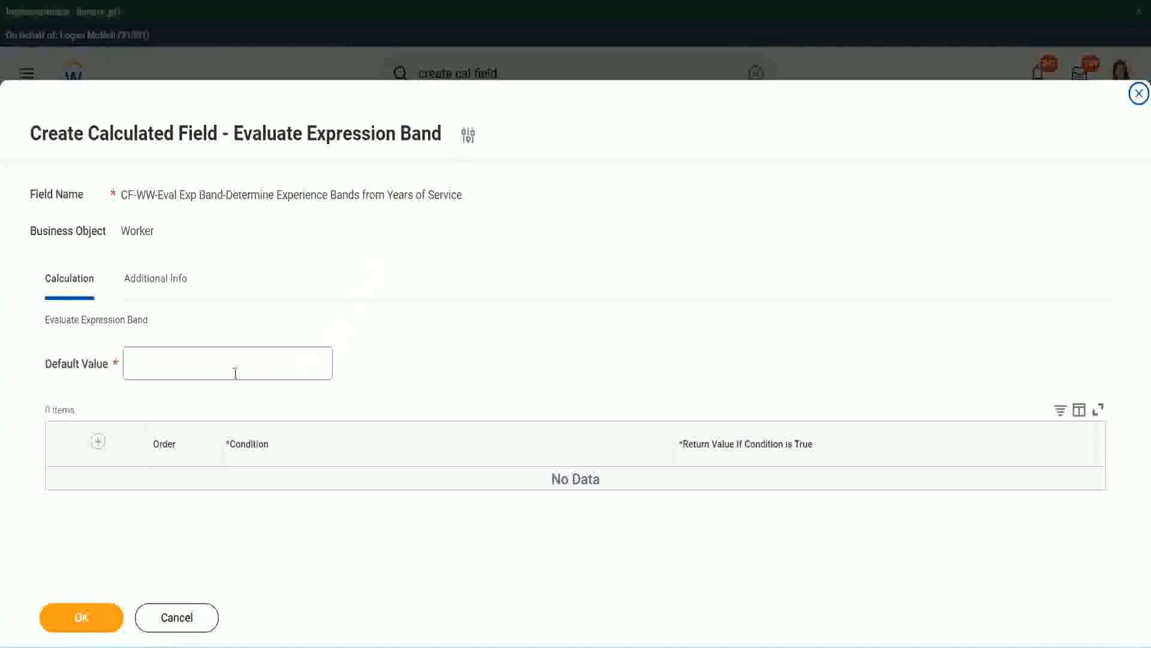
# - Set the default value to "-" and add a first condition row
pyautogui.click(166, 371)
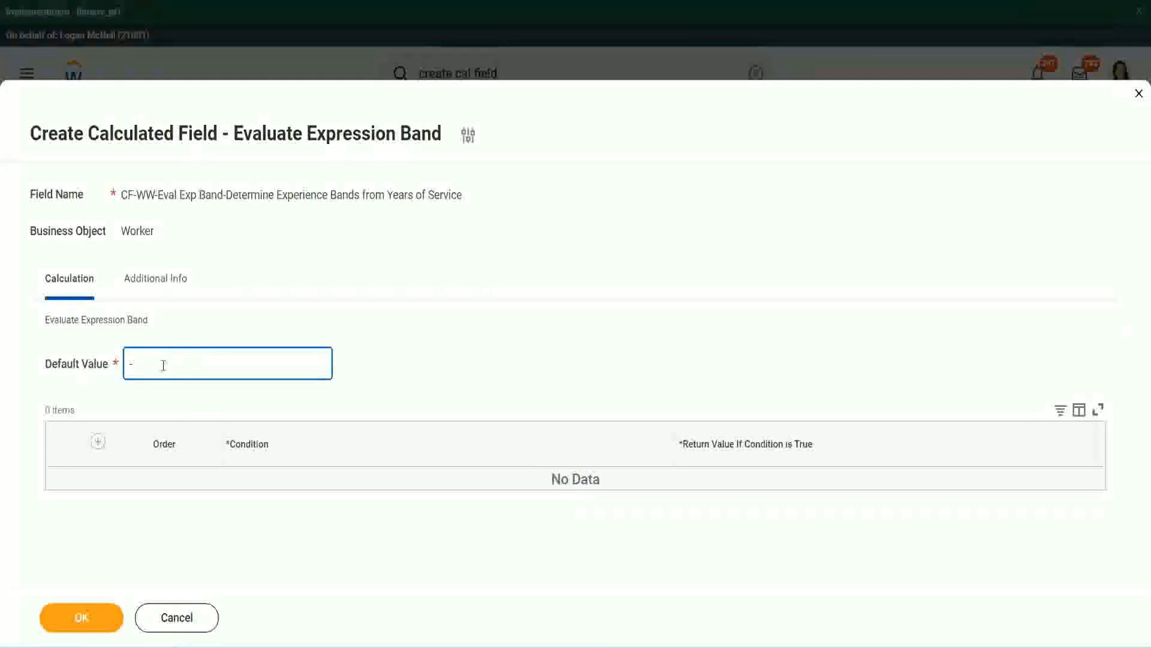
pyautogui.click(98, 442)
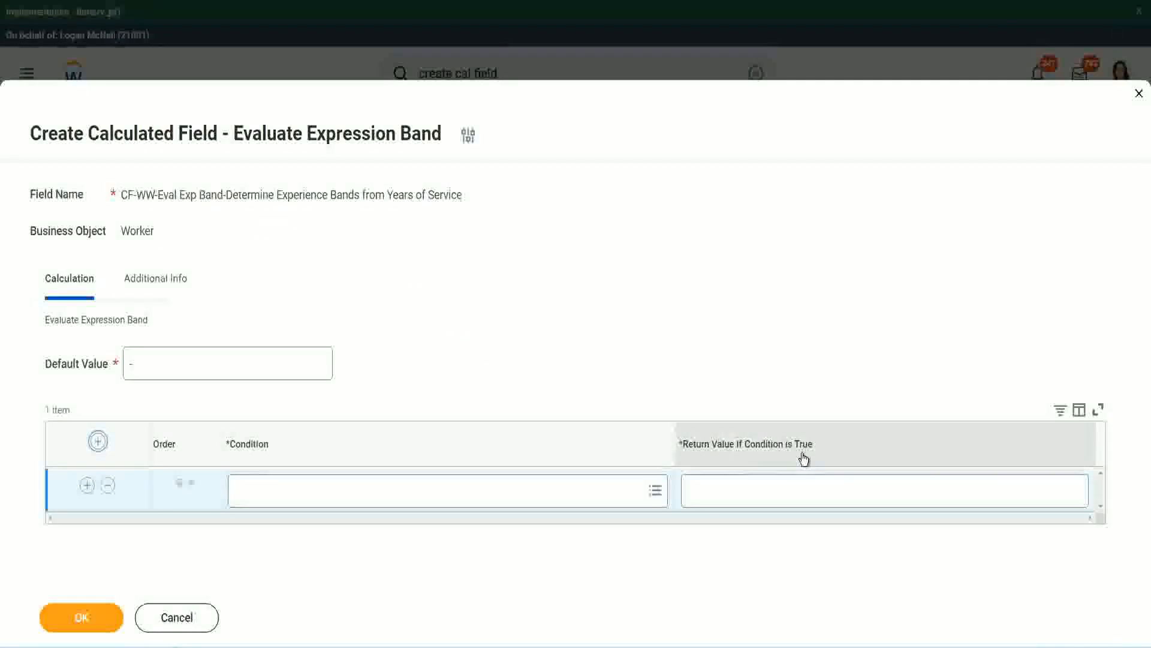
pyautogui.click(750, 489)
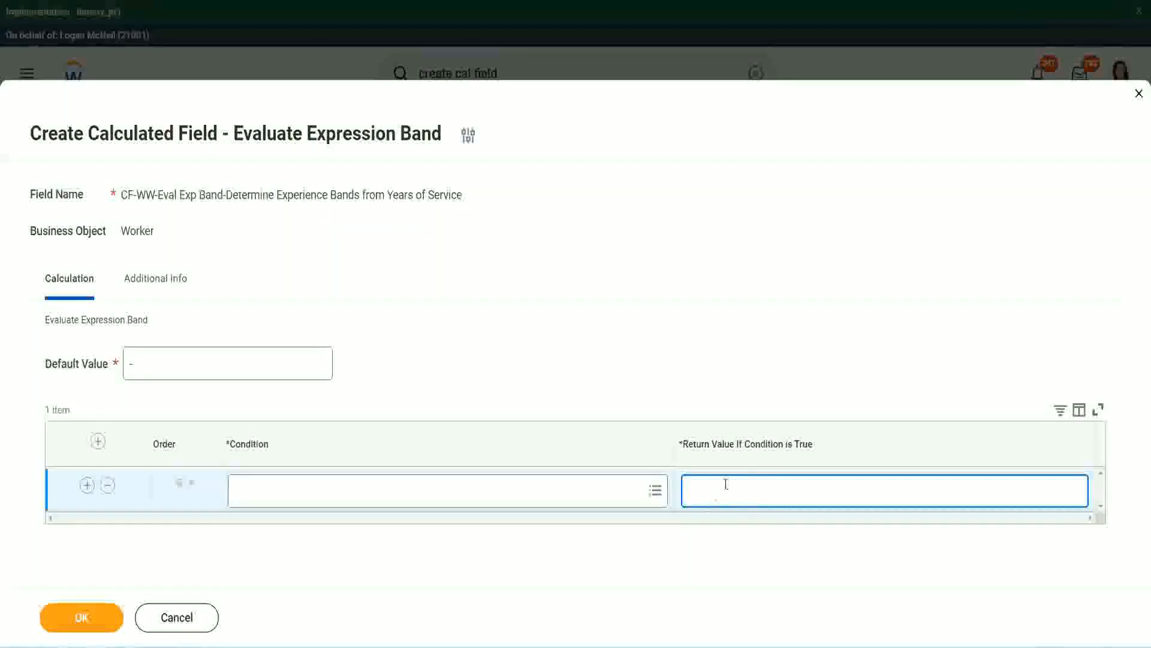
pyautogui.write('adkjdjaidjaijdi')
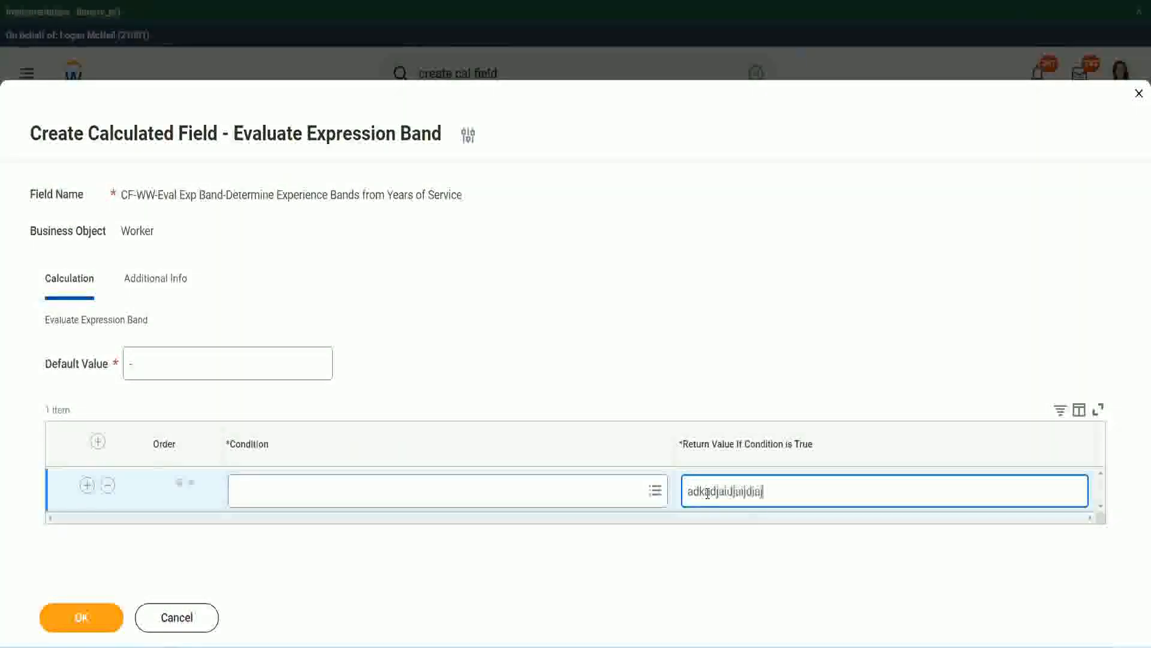
pyautogui.press('BackSpace')
pyautogui.press('BackSpace')
pyautogui.press('BackSpace')
pyautogui.press('BackSpace')
pyautogui.press('BackSpace')
pyautogui.press('BackSpace')
pyautogui.press('BackSpace')
pyautogui.press('BackSpace')
pyautogui.press('BackSpace')
pyautogui.press('BackSpace')
pyautogui.press('BackSpace')
pyautogui.press('BackSpace')
pyautogui.press('BackSpace')
pyautogui.press('BackSpace')
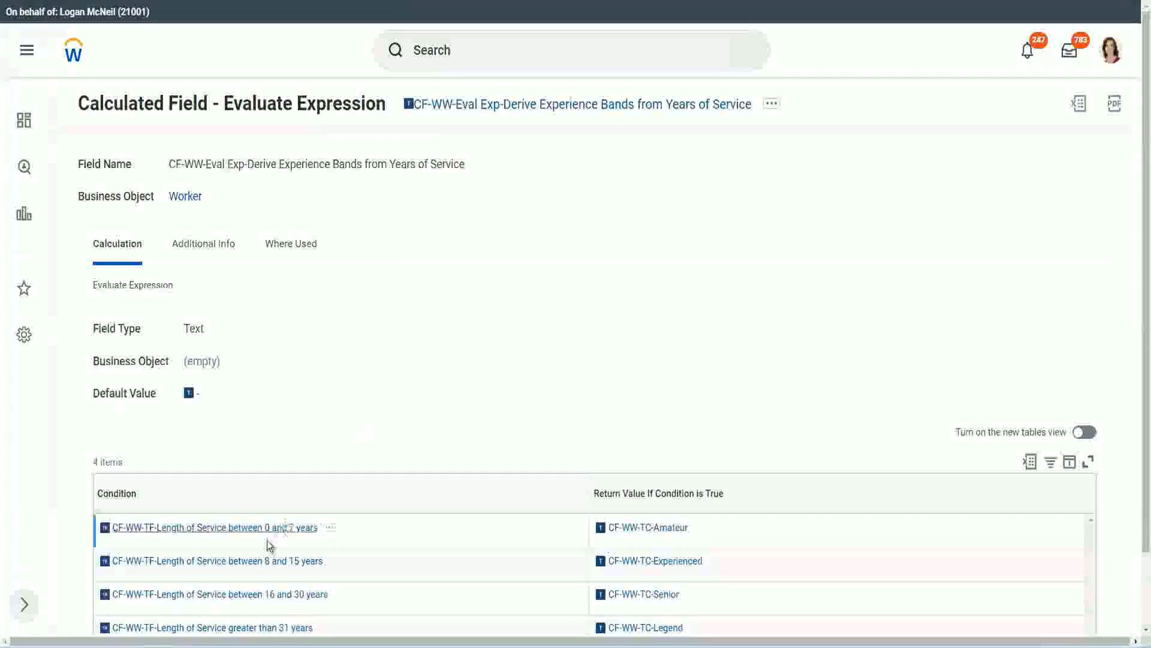
# - Set the first row's condition to CF-WW-TF-Length of Service between 0 and 7 years, copied from the existing Evaluate Expression field, with return value Amateur
pyautogui.rightClick(265, 535)
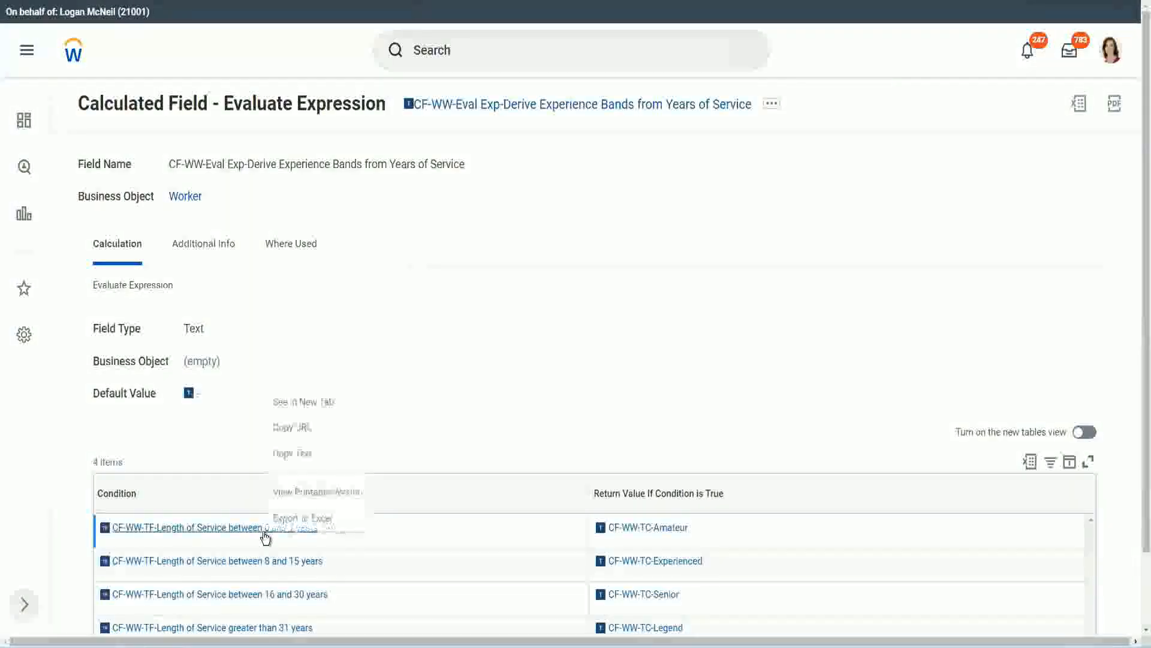
pyautogui.click(309, 453)
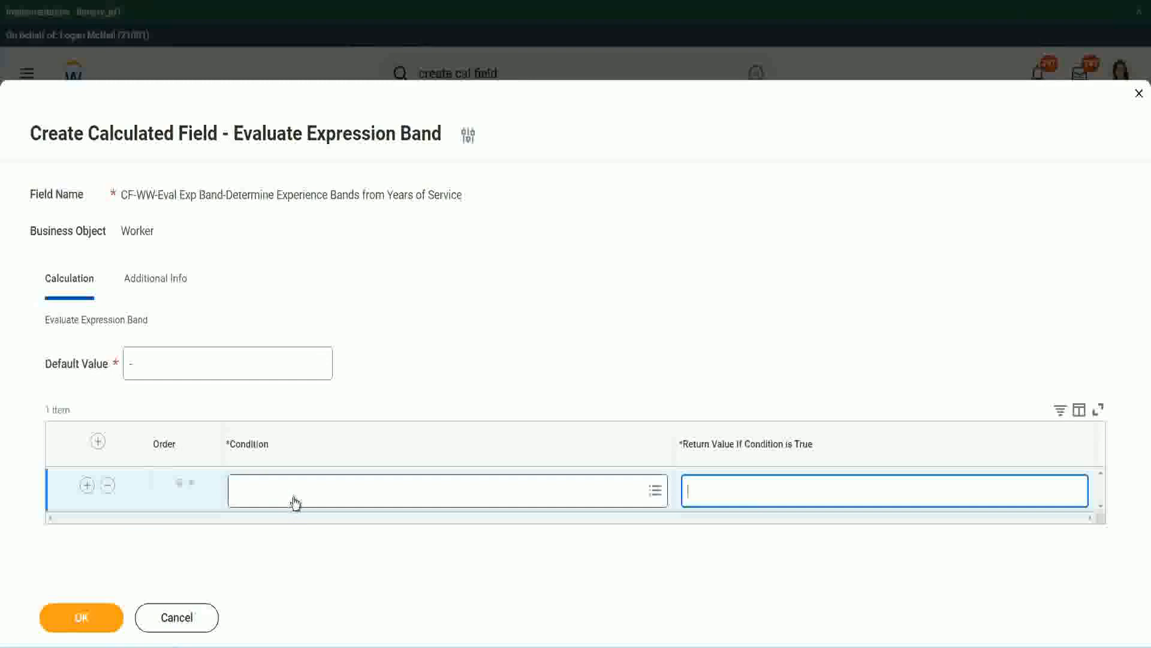
pyautogui.click(293, 495)
pyautogui.write('CF-WW-TF-Length of Service between 0 and 7 years')
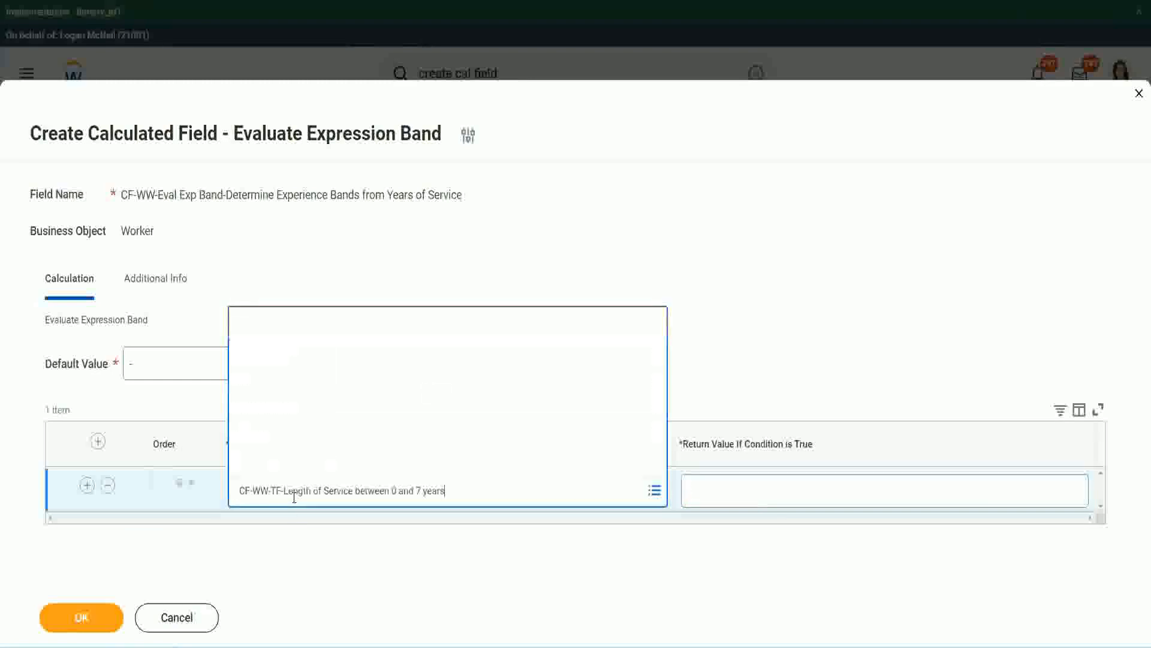
pyautogui.press('Return')
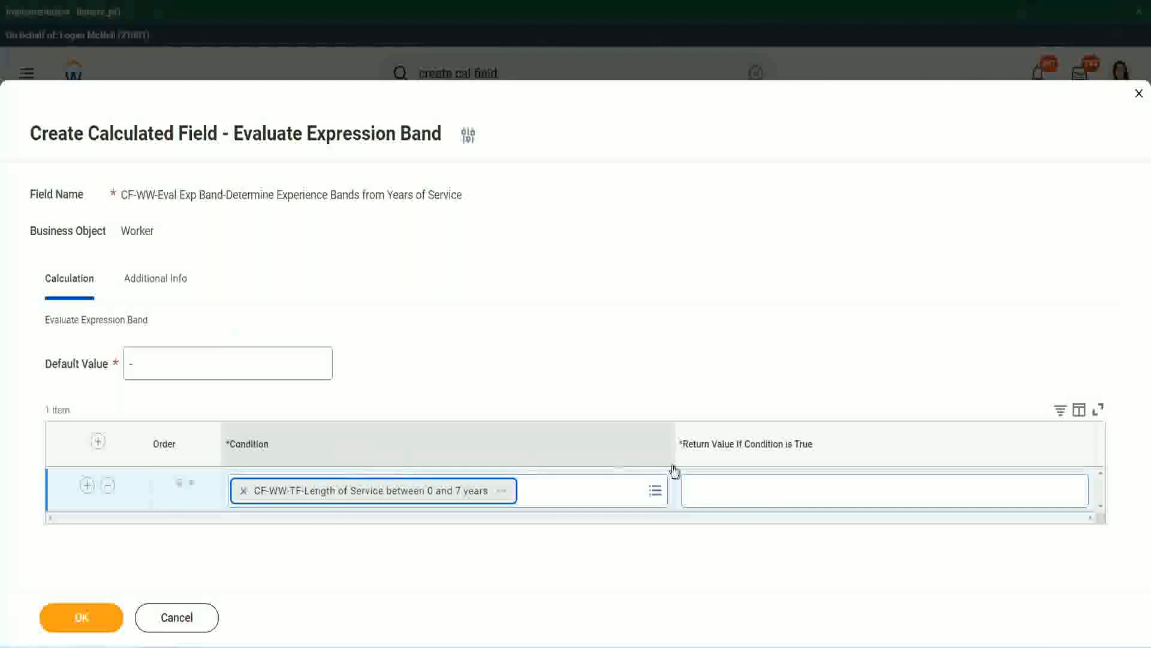
pyautogui.click(727, 480)
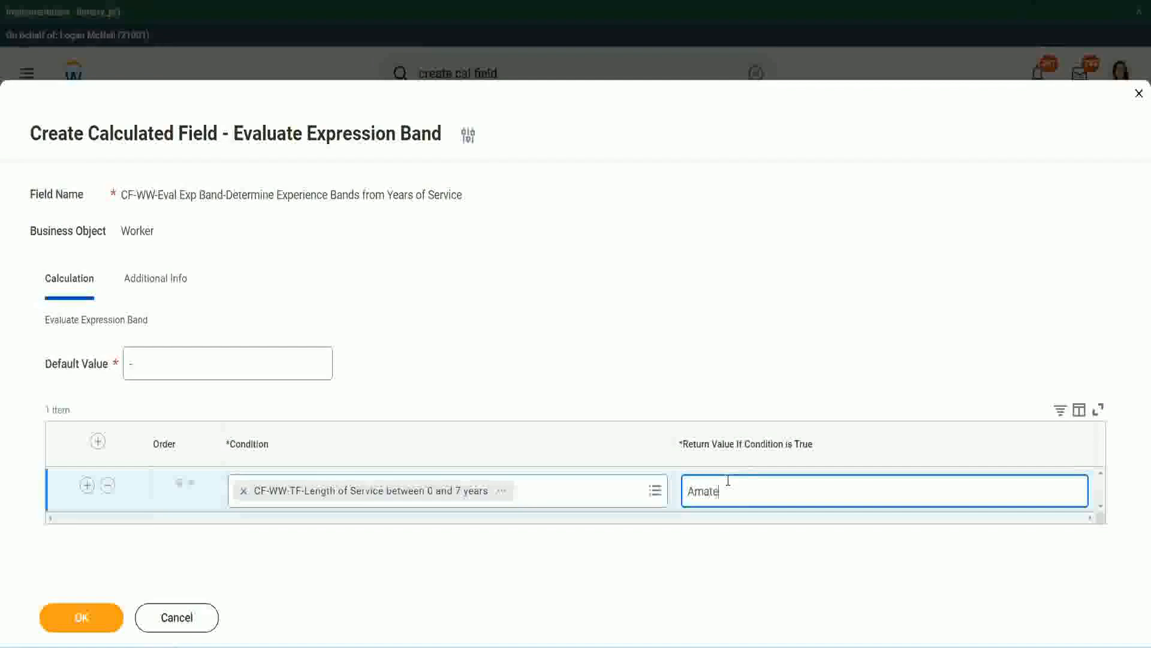
pyautogui.write('Amateur')
# - Add three more empty rows below the Amateur condition
pyautogui.click(87, 485)
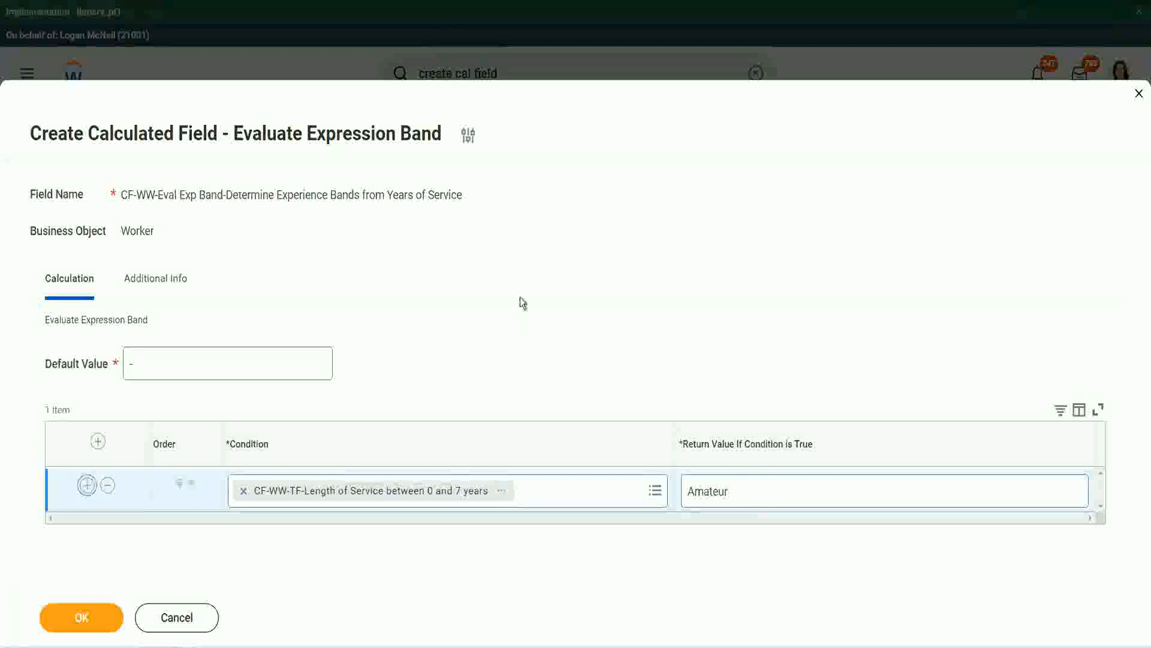
pyautogui.click(87, 528)
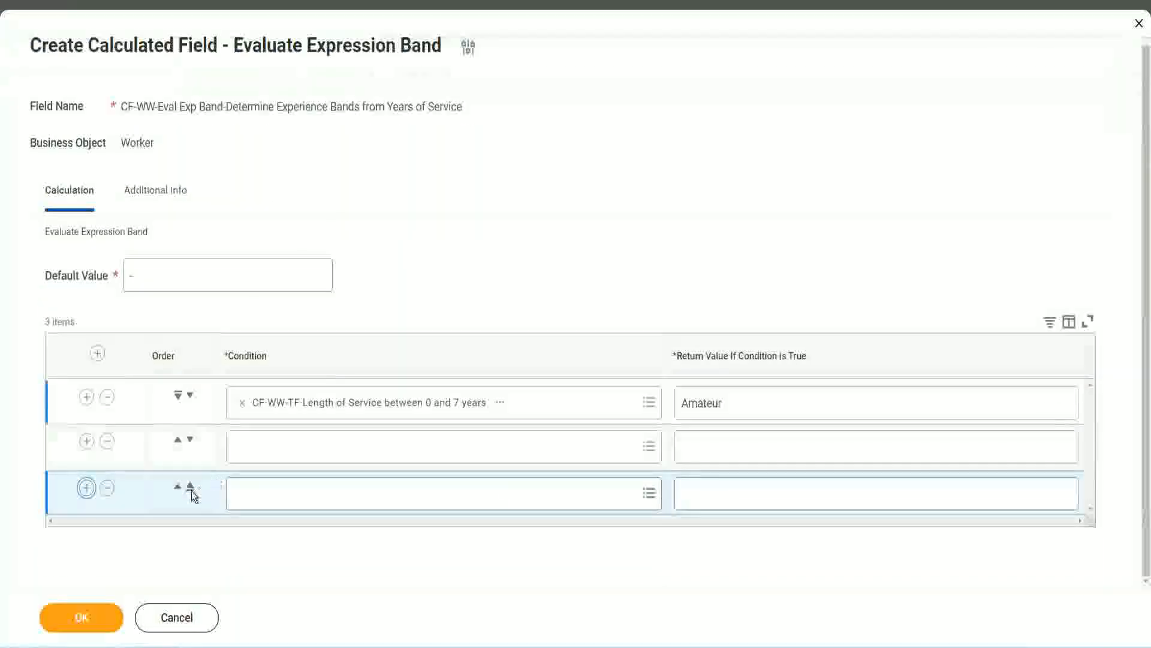
pyautogui.click(87, 488)
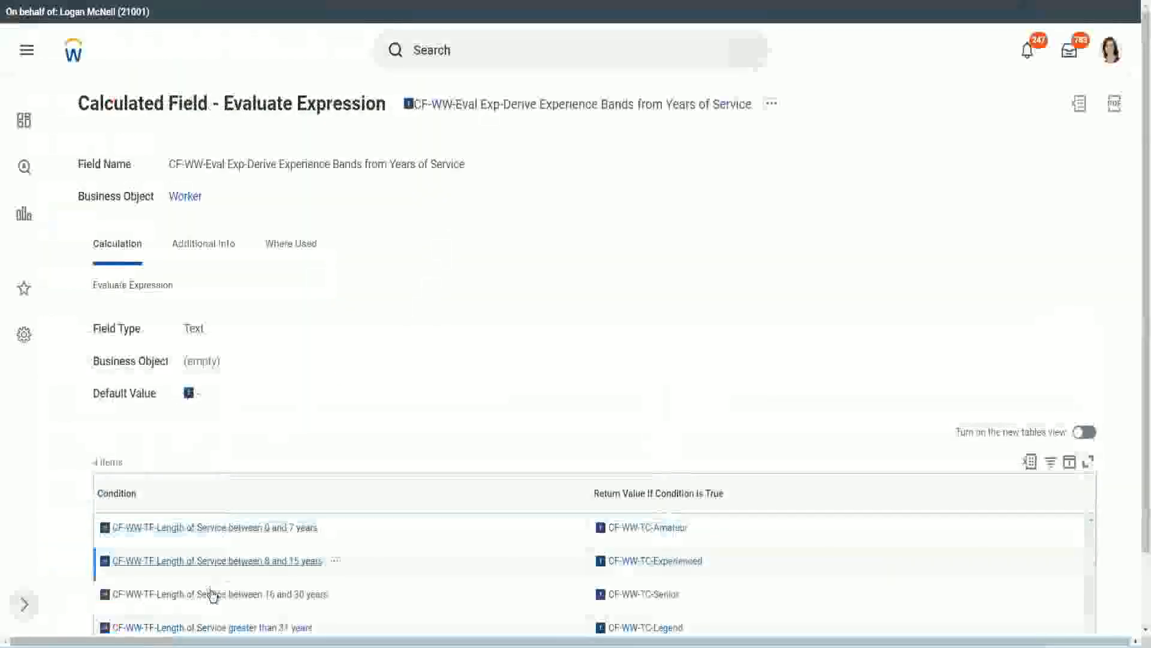
# - Copy condition CF-WW-TF-Length of Service between 16 and 30 years from the existing Evaluate Expression field and place it in the third row
pyautogui.rightClick(210, 592)
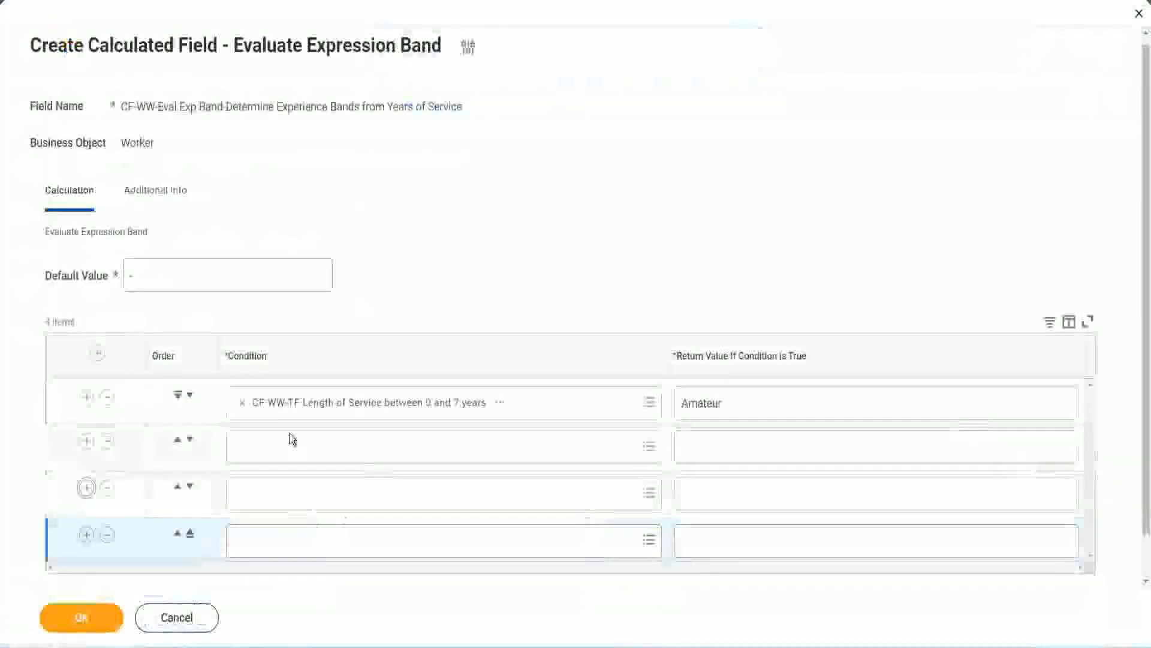
pyautogui.click(291, 442)
pyautogui.write('CF-WW-TF-Length of Service between 16 and 30 years')
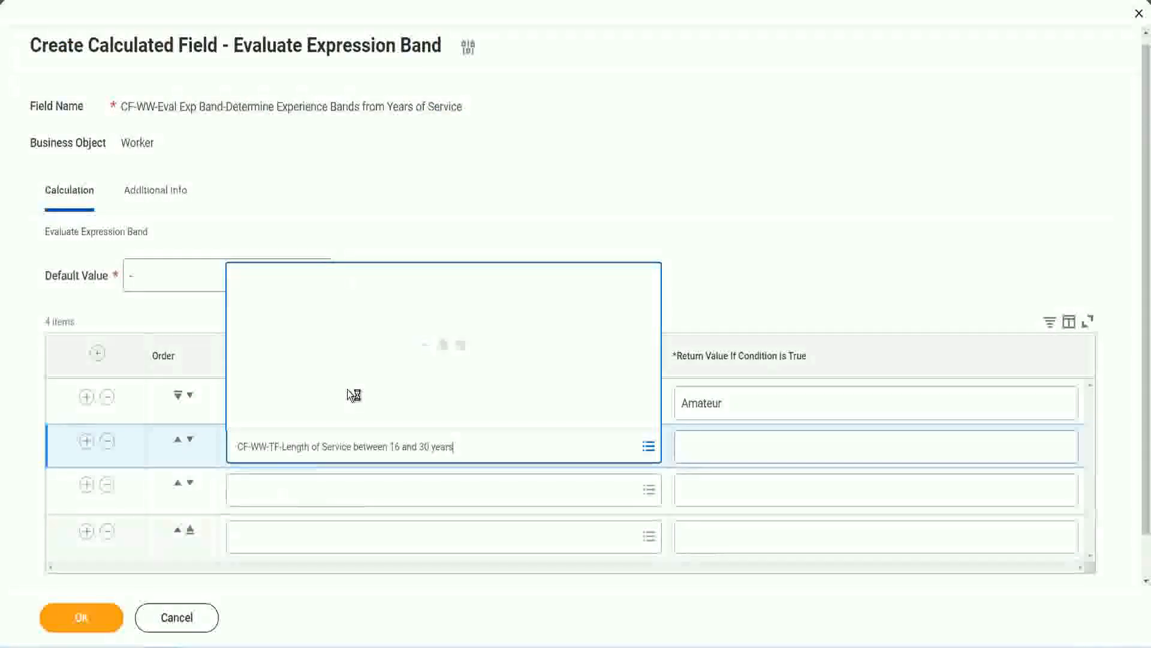
pyautogui.click(190, 439)
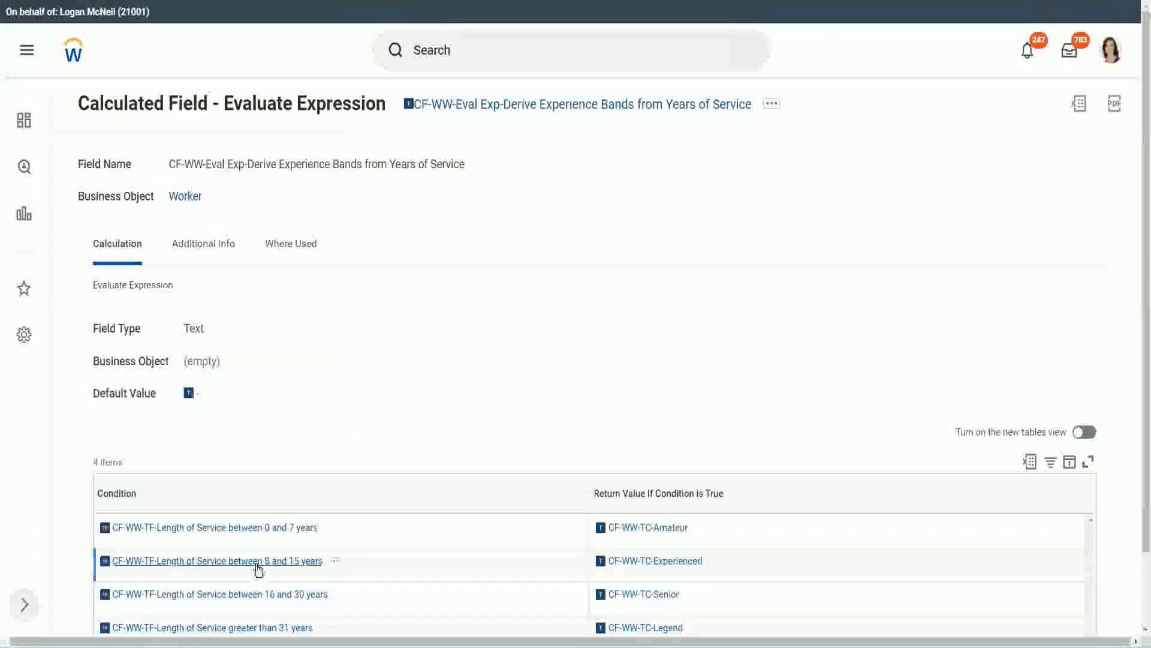
# - Set the second row's condition to CF-WW-TF-Length of Service between 8 and 15 years, copied from the existing Evaluate Expression field
pyautogui.rightClick(258, 569)
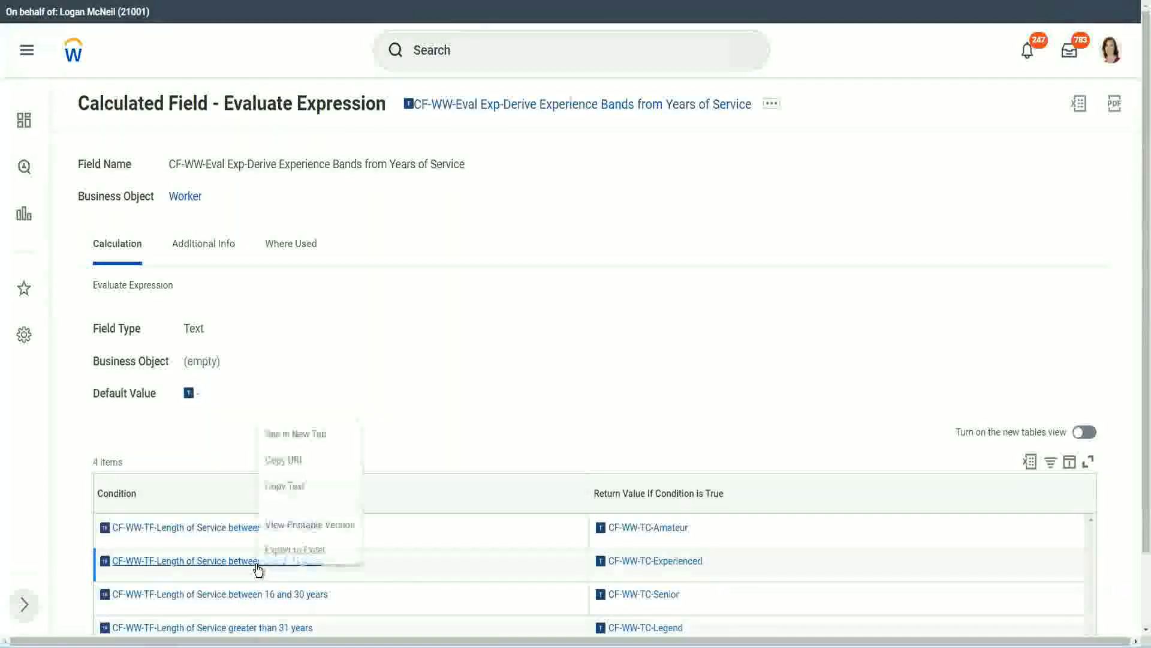
pyautogui.click(293, 484)
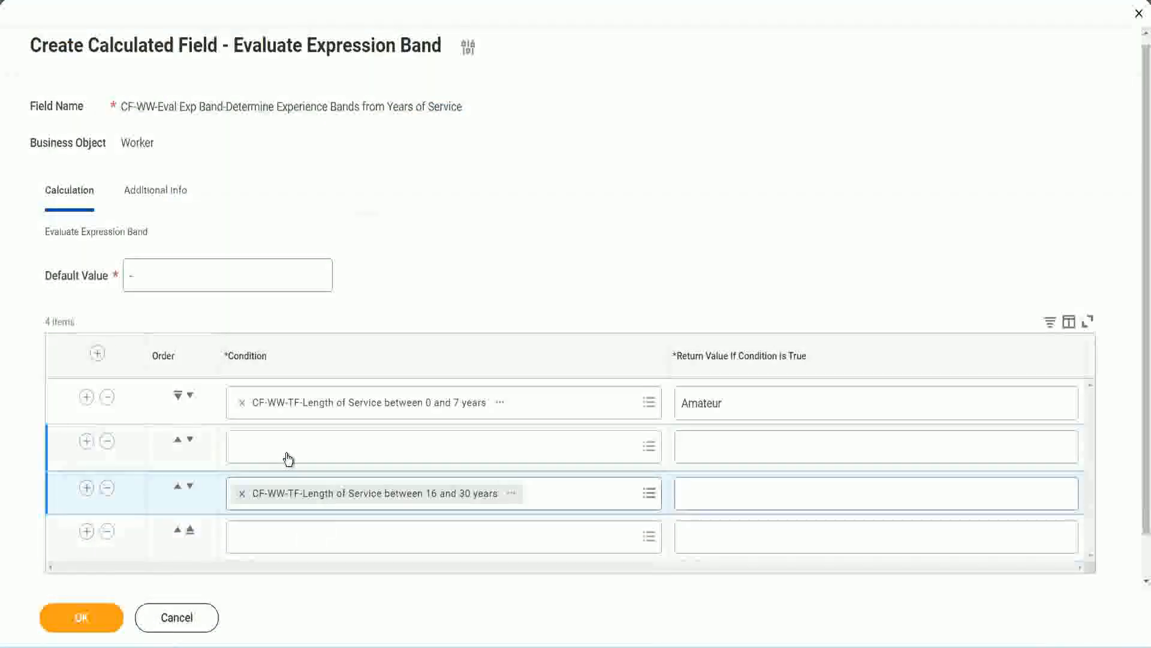
pyautogui.click(288, 459)
pyautogui.hotkey('ctrl', 'v')
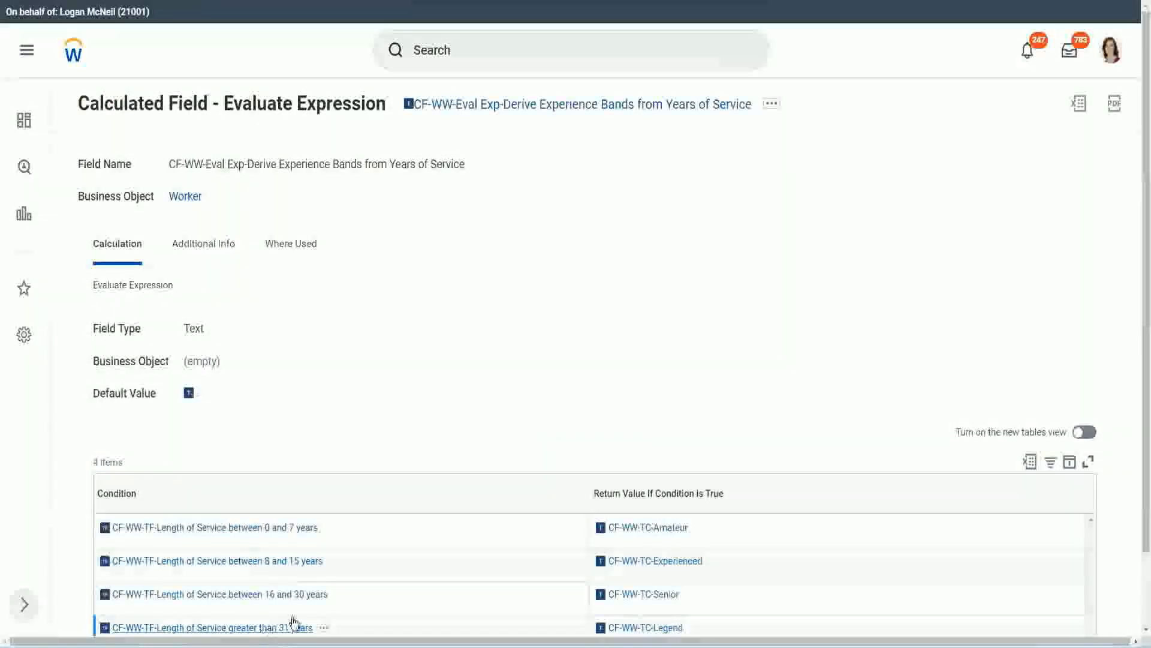
# - Set the fourth row's condition to CF-WW-TF-Length of Service greater than 31 years, copied from the existing Evaluate Expression field
pyautogui.rightClick(294, 621)
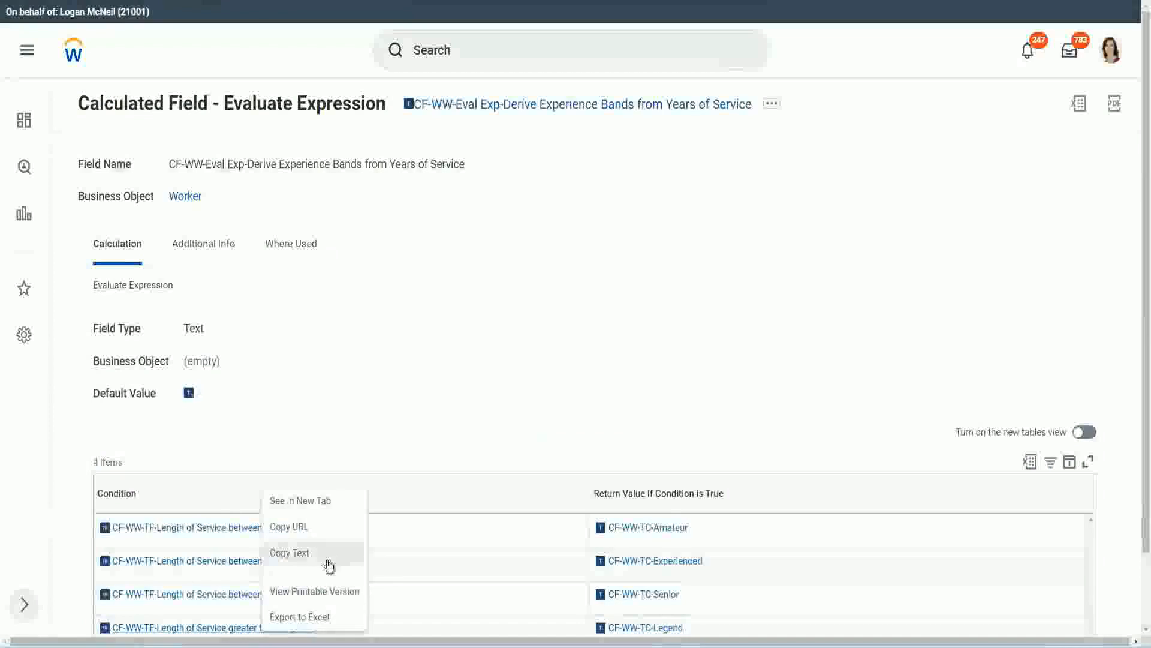
pyautogui.click(329, 565)
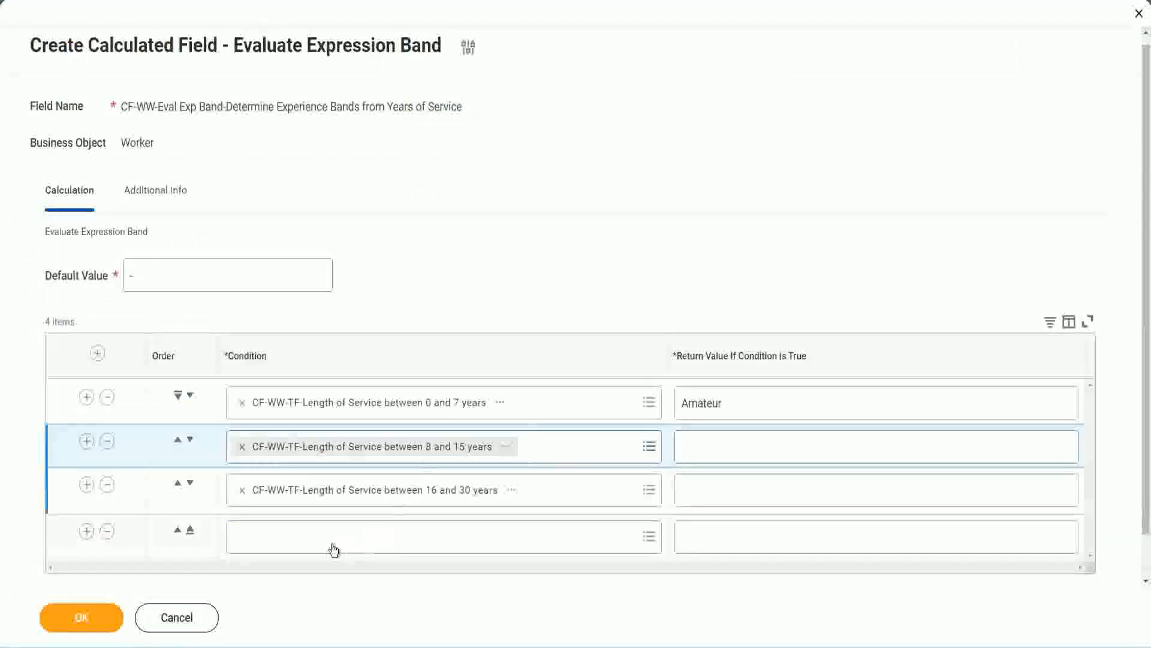
pyautogui.click(331, 529)
pyautogui.hotkey('ctrl', 'v')
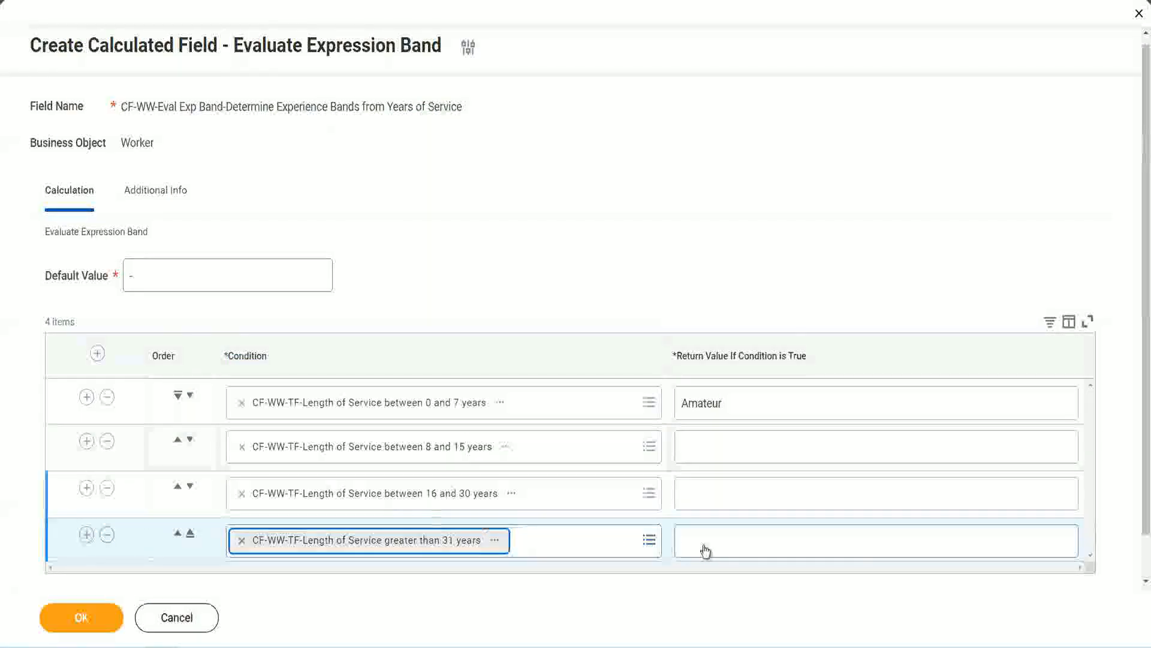
# - Set the return values to Legend for the fourth row, Senior for the third and Experienced for the second, and save the calculated field
pyautogui.click(756, 540)
pyautogui.write('Le')
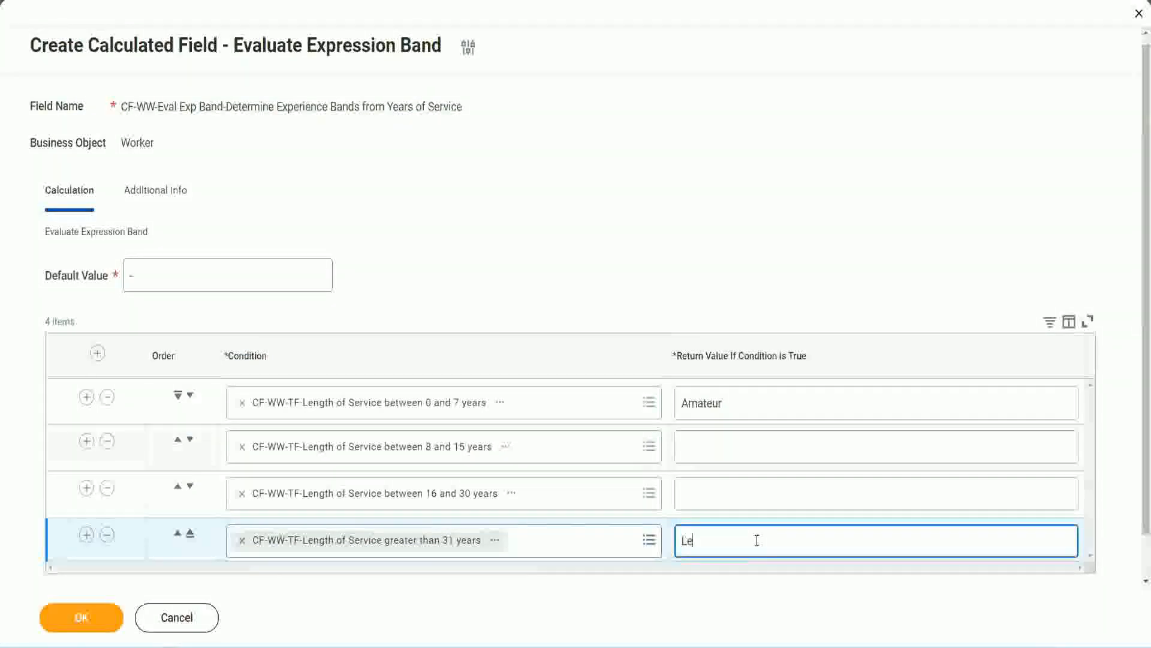
pyautogui.write('gend')
pyautogui.click(708, 488)
pyautogui.write('S')
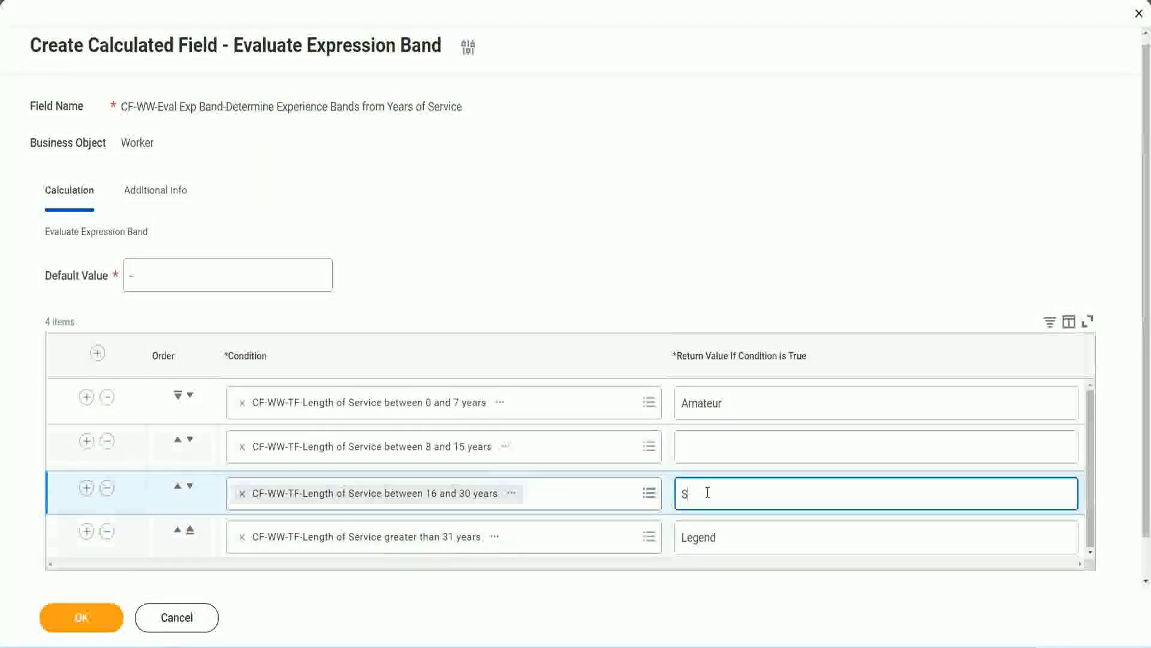
pyautogui.write('enior')
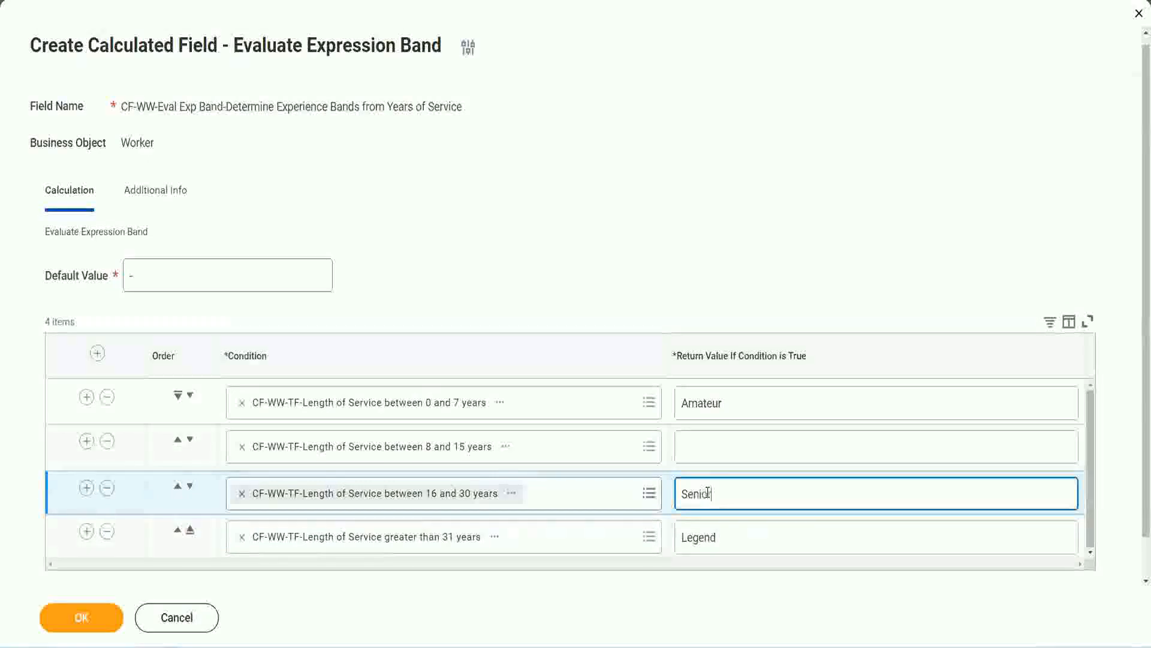
pyautogui.click(725, 448)
pyautogui.write('Ex')
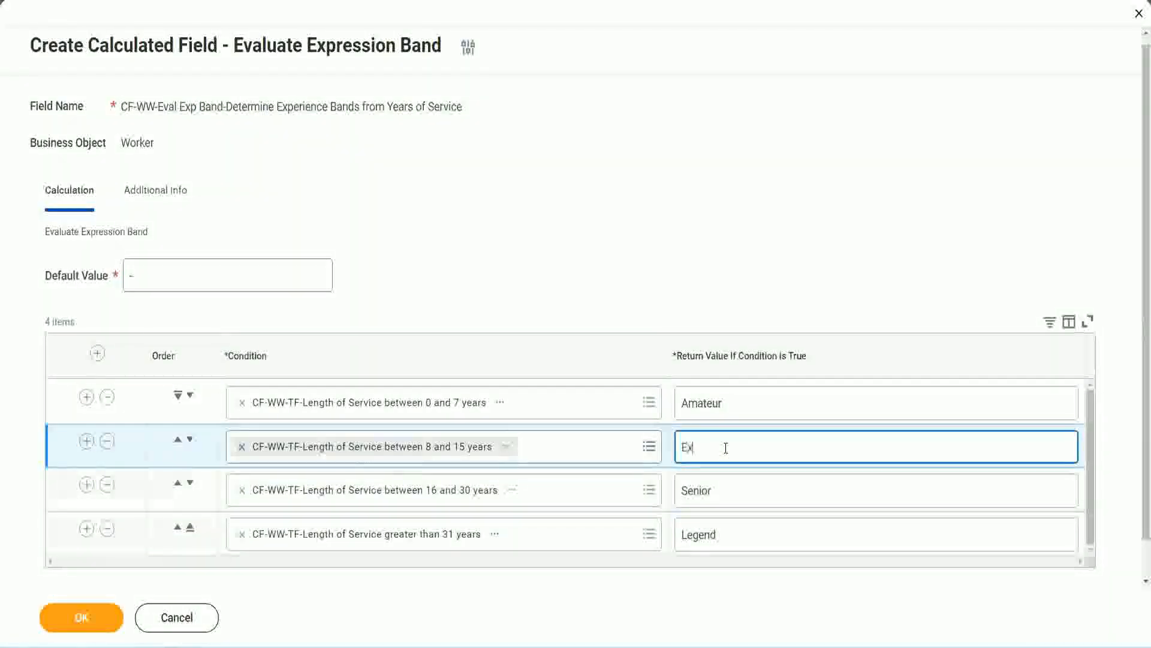
pyautogui.write('perienced')
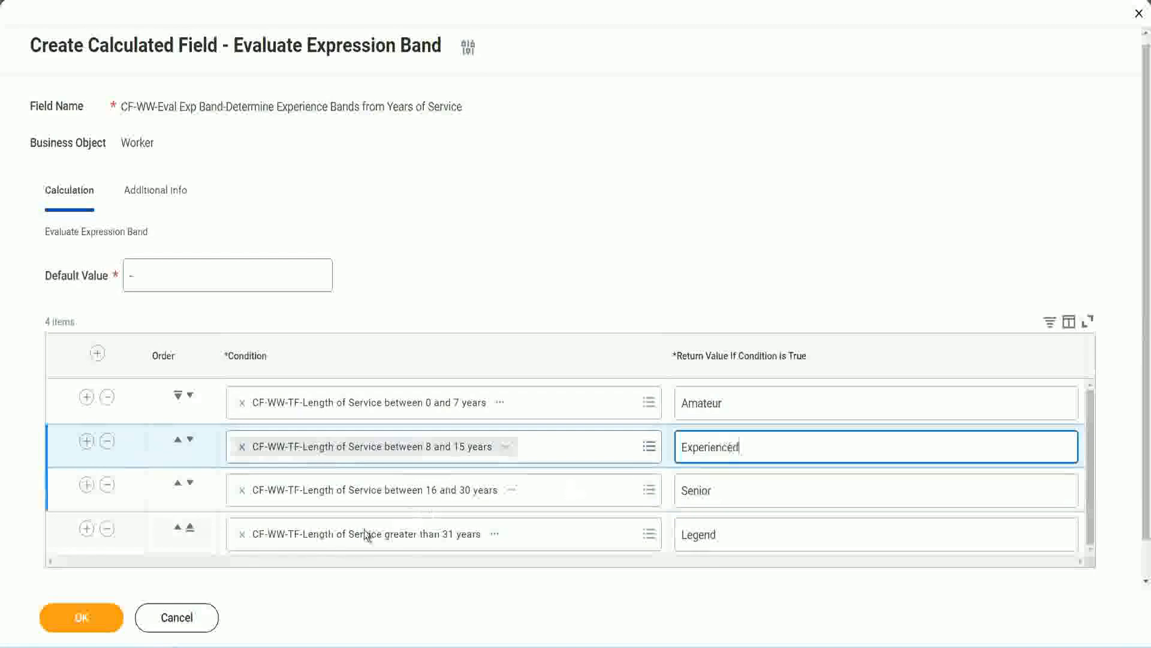
pyautogui.click(105, 619)
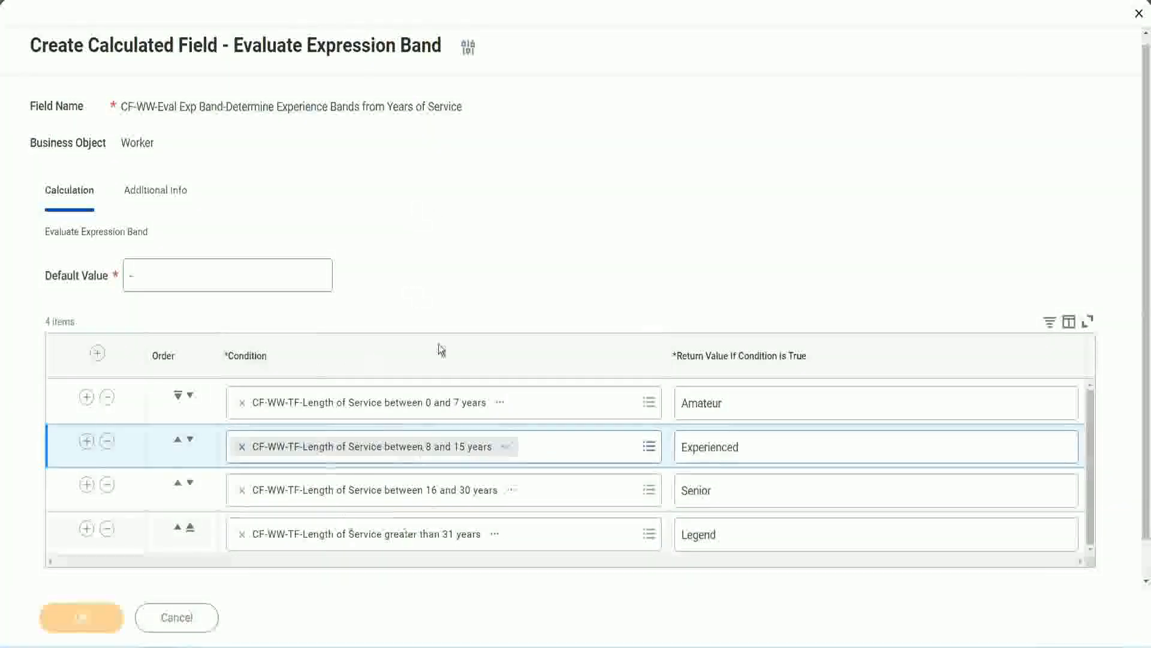
# - Review the saved return value of each condition and copy the name of the Evaluate Expression Band field
pyautogui.scroll(-3, 394, 366)
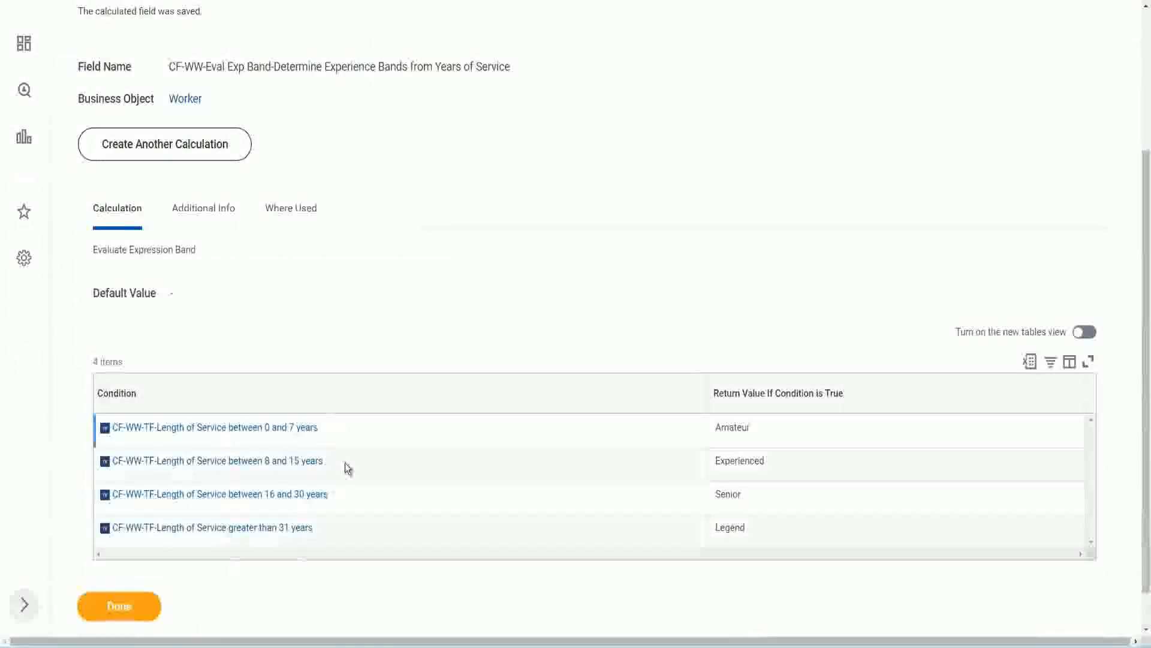
pyautogui.doubleClick(736, 426)
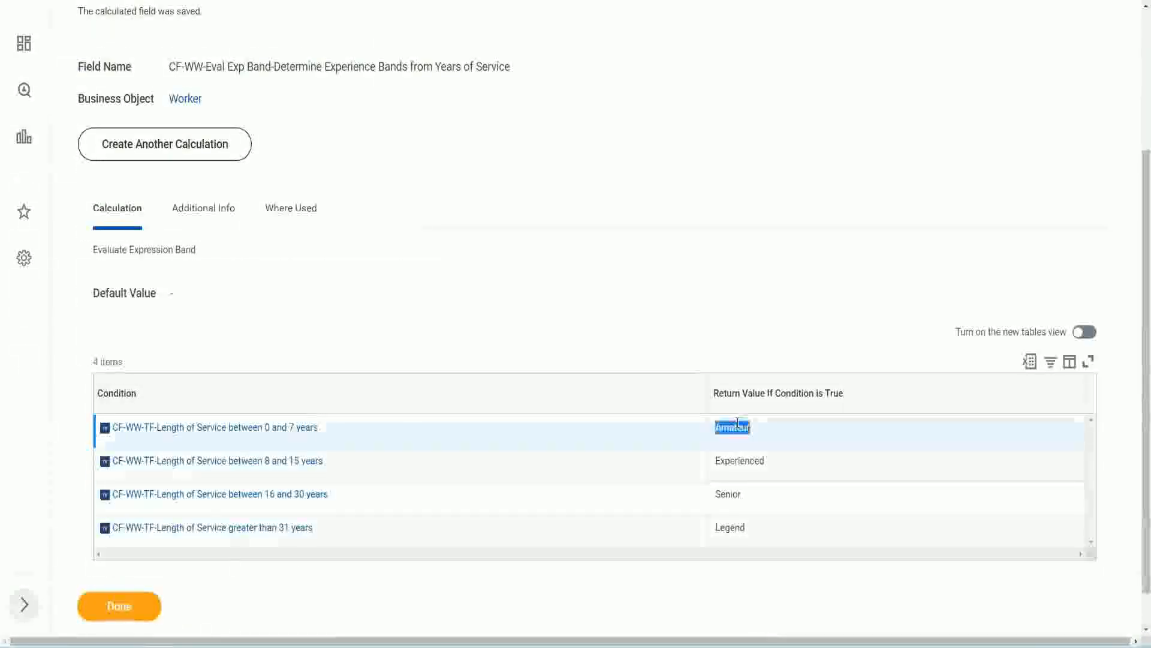
pyautogui.doubleClick(731, 460)
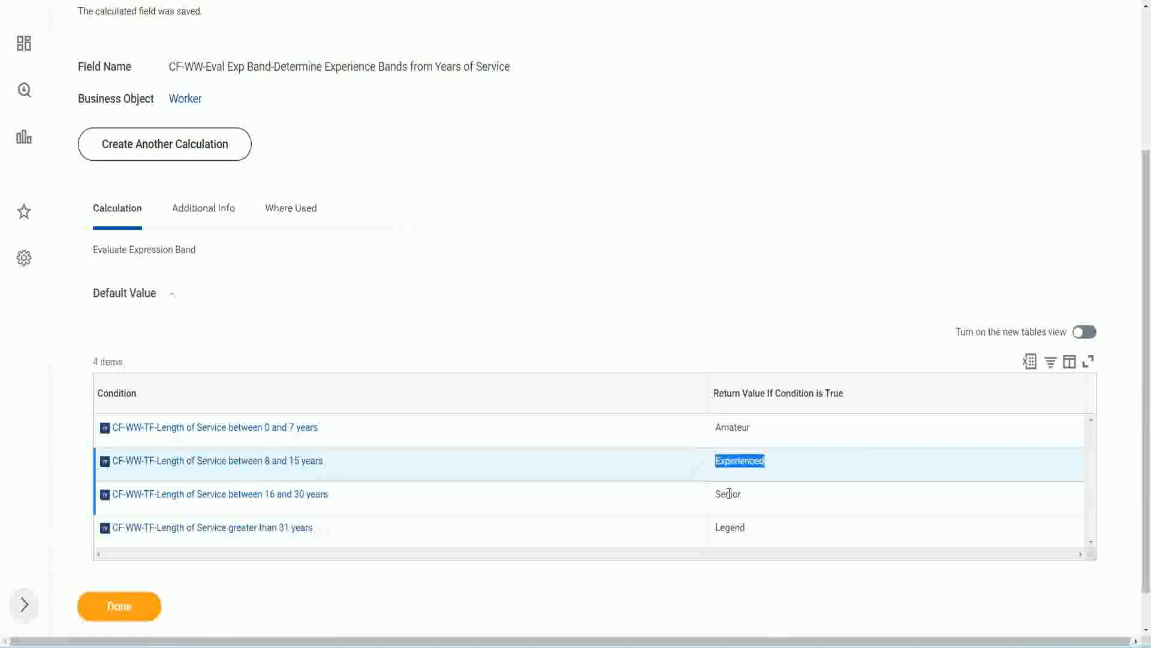
pyautogui.doubleClick(729, 493)
pyautogui.click(732, 526)
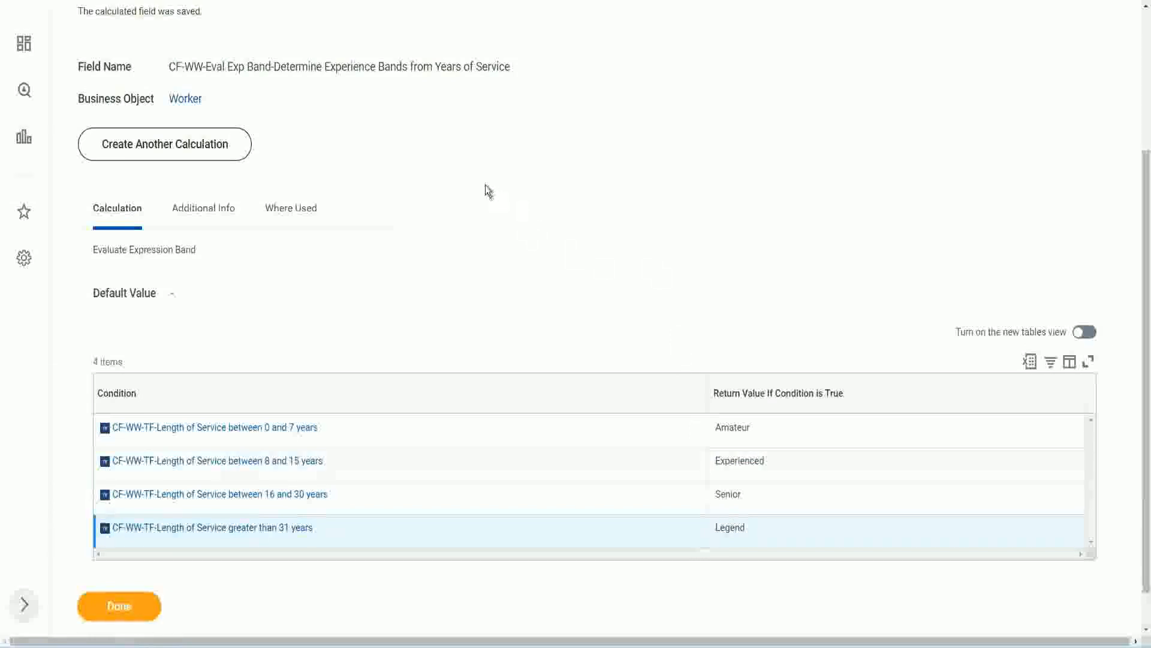
pyautogui.scroll(3, 487, 190)
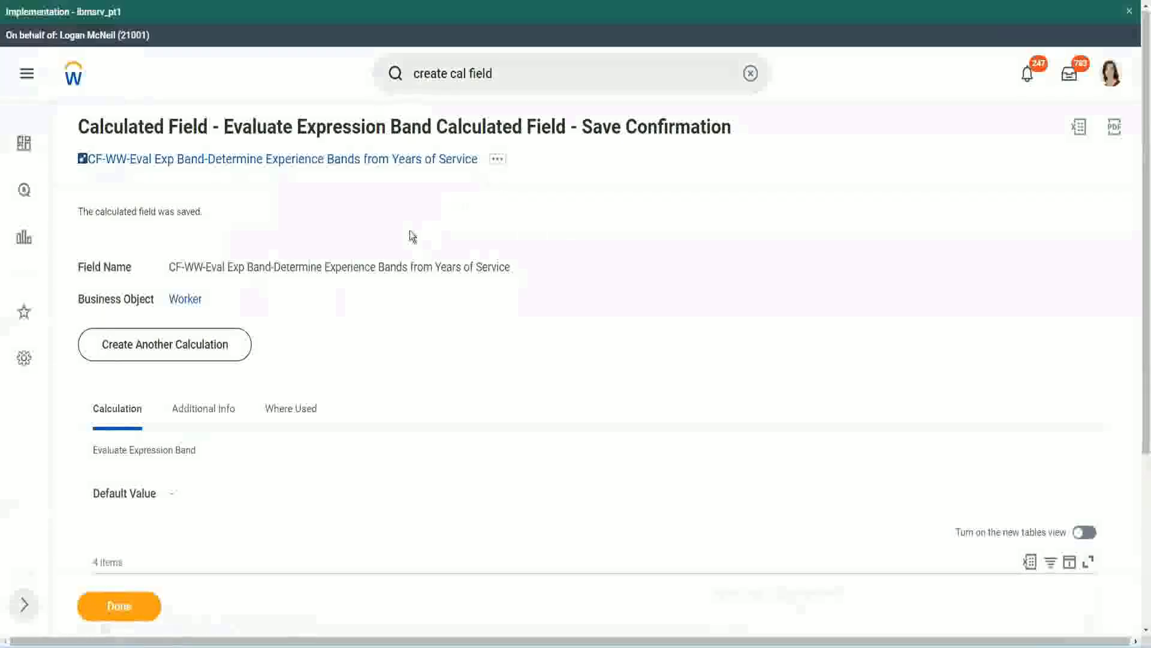
pyautogui.rightClick(378, 159)
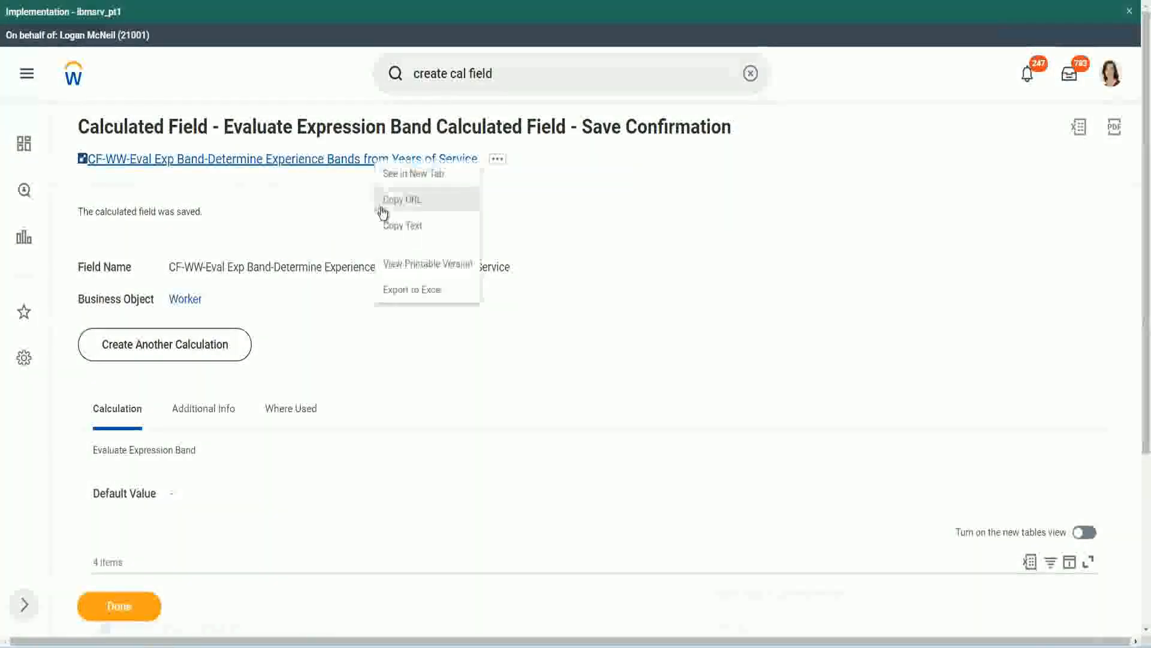
pyautogui.click(403, 226)
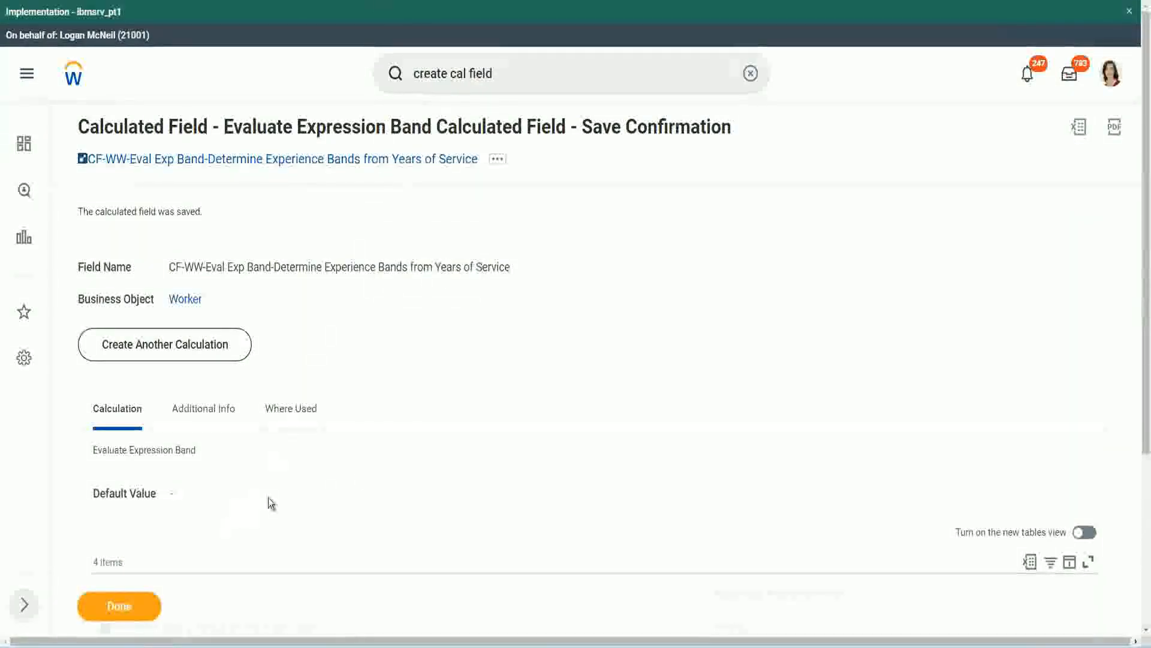
# - Examine the saved band field's default value, conditions and return values, and check the calculated field functions slide and the experience band notes
pyautogui.scroll(-3, 382, 470)
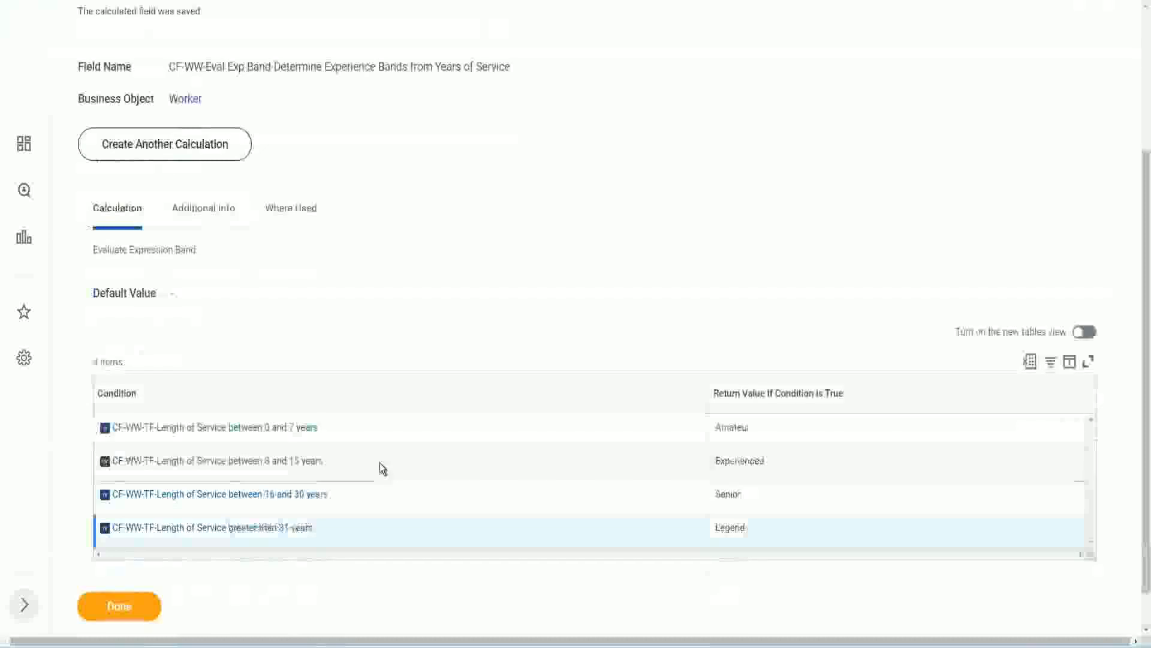
pyautogui.scroll(-1, 380, 443)
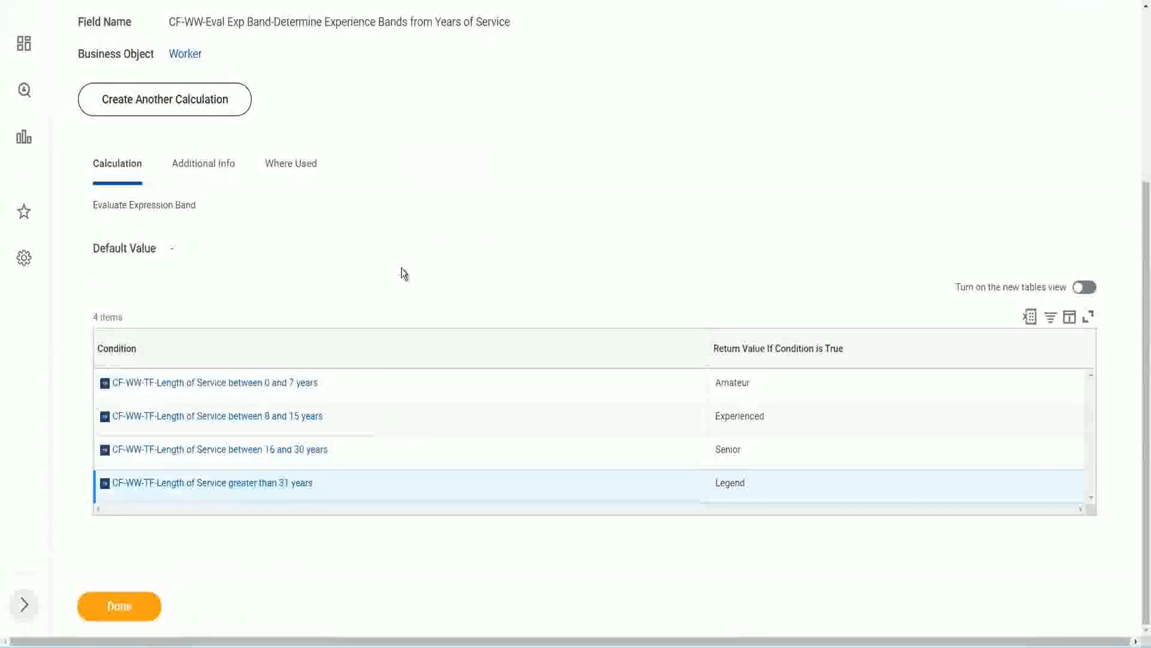
pyautogui.scroll(2, 402, 268)
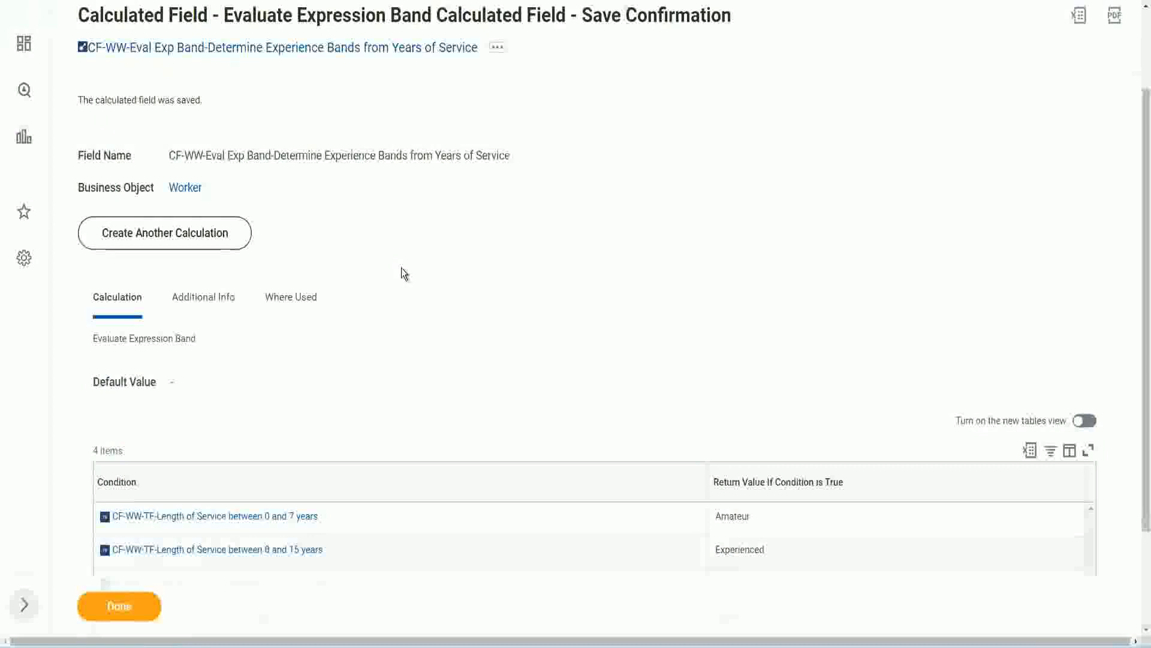
pyautogui.scroll(-2, 402, 267)
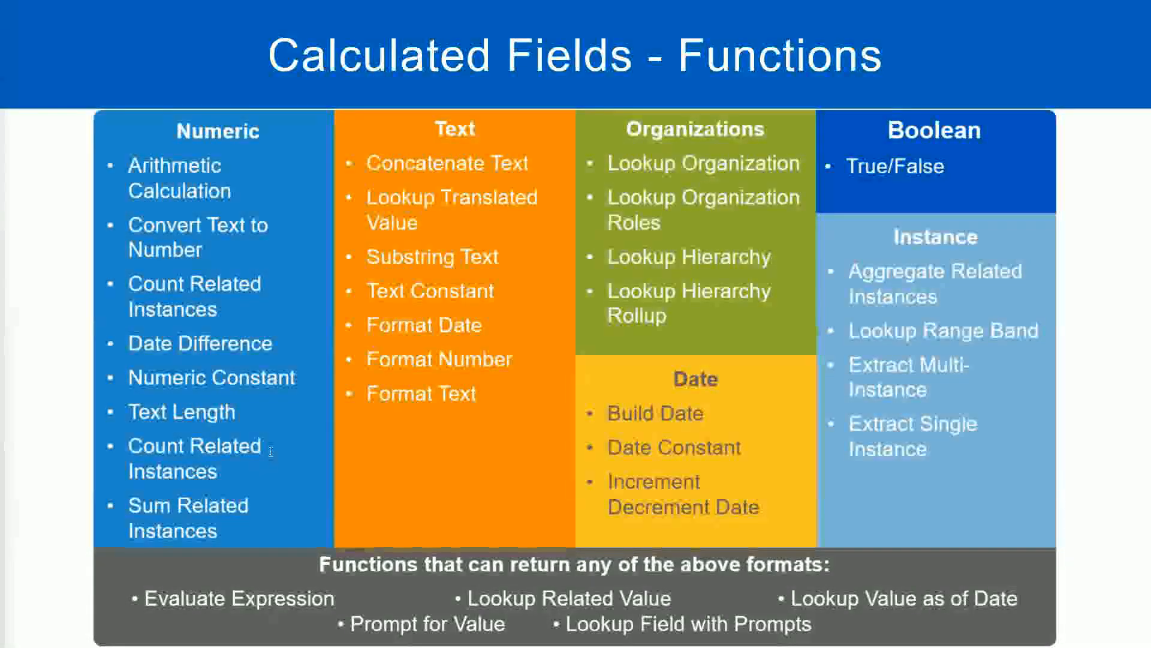
pyautogui.hotkey('alt', 'Tab')
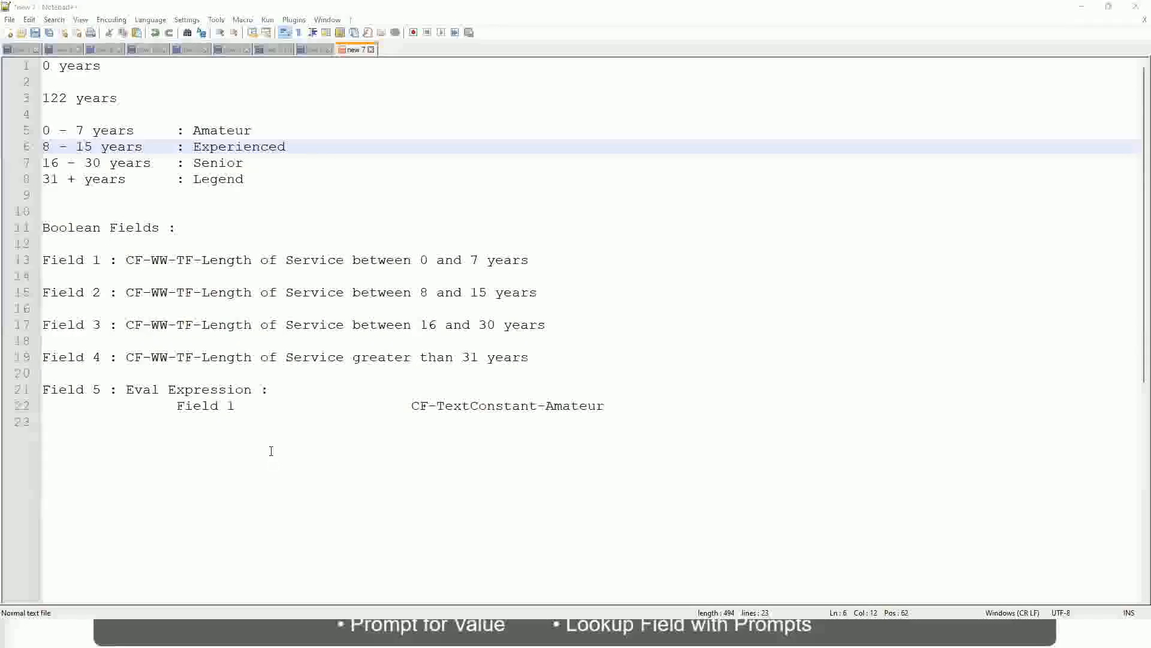
pyautogui.hotkey('alt', 'Tab')
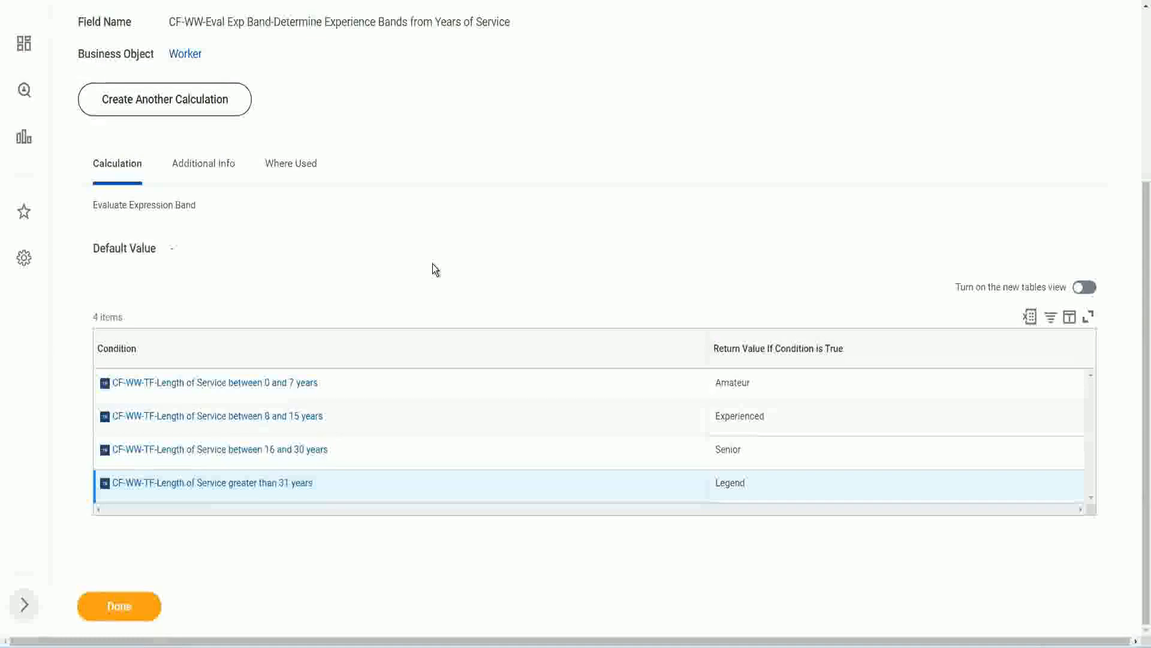
pyautogui.scroll(1, 435, 270)
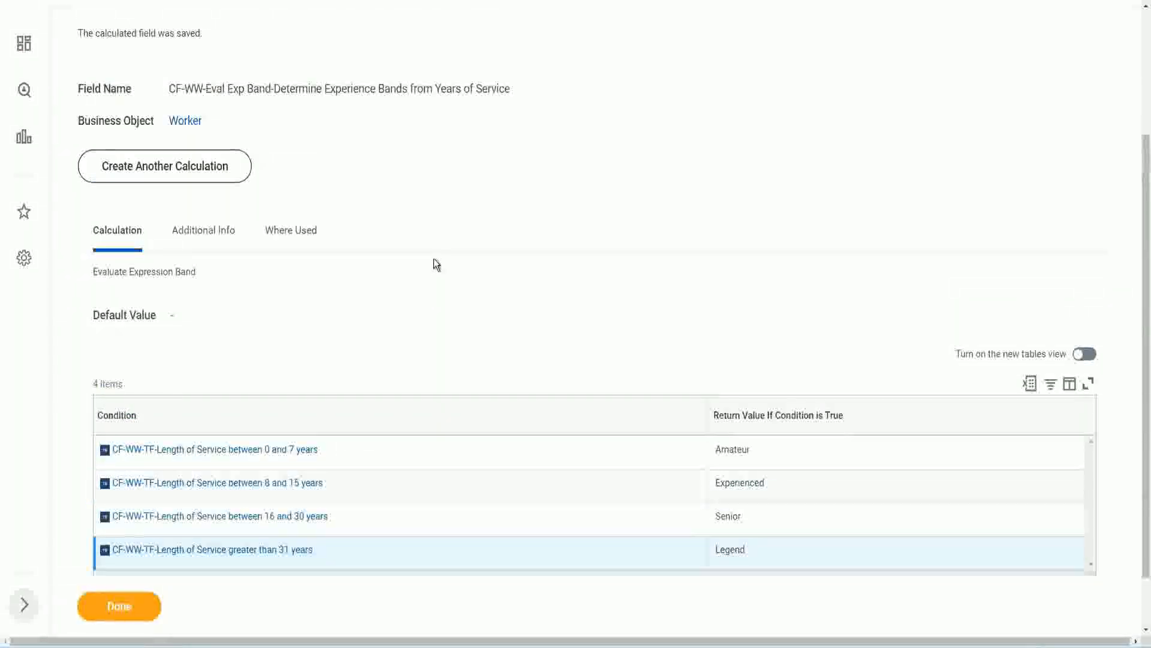
pyautogui.scroll(3, 436, 269)
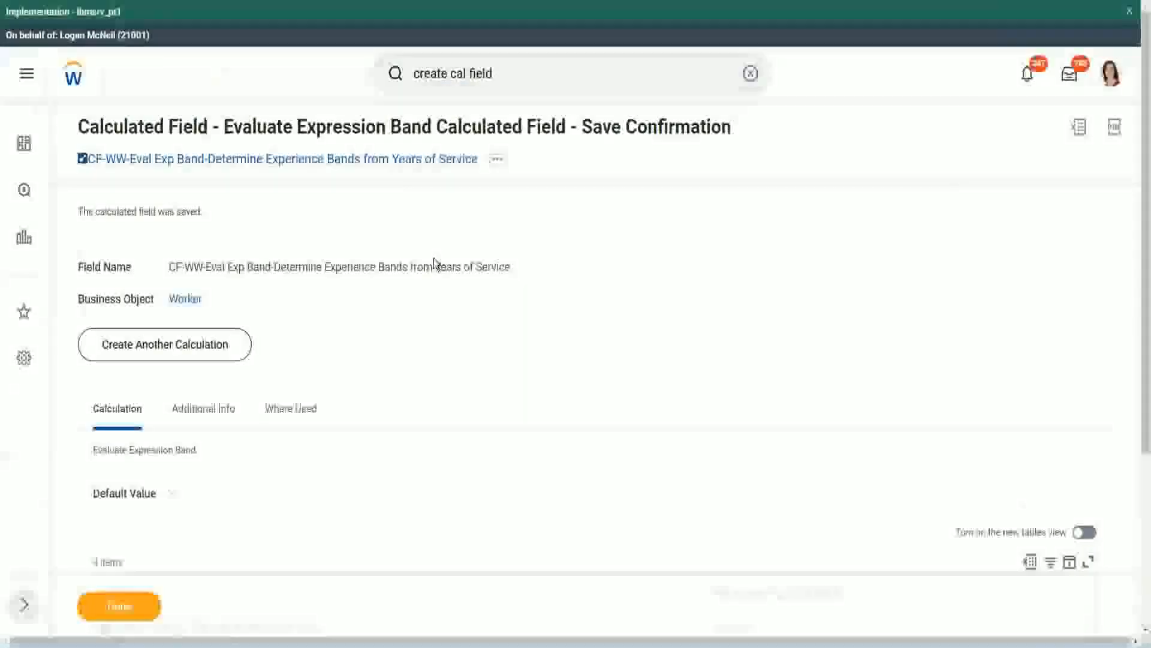
pyautogui.scroll(-4, 433, 257)
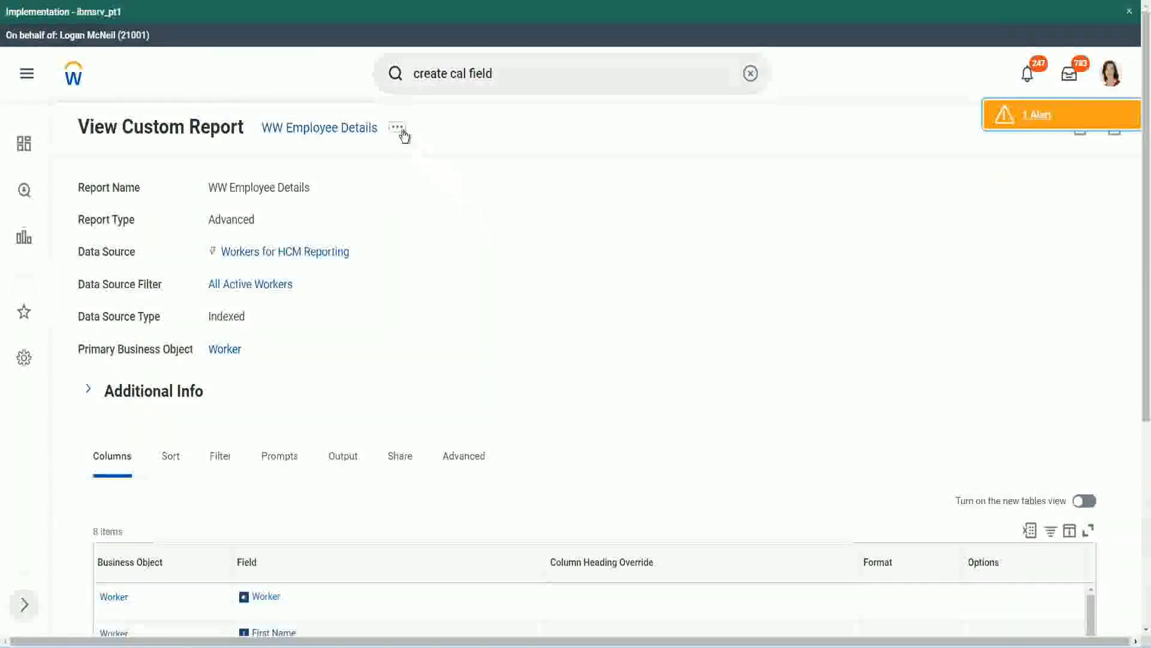
# - Open the WW Employee Details custom report for editing
pyautogui.click(398, 127)
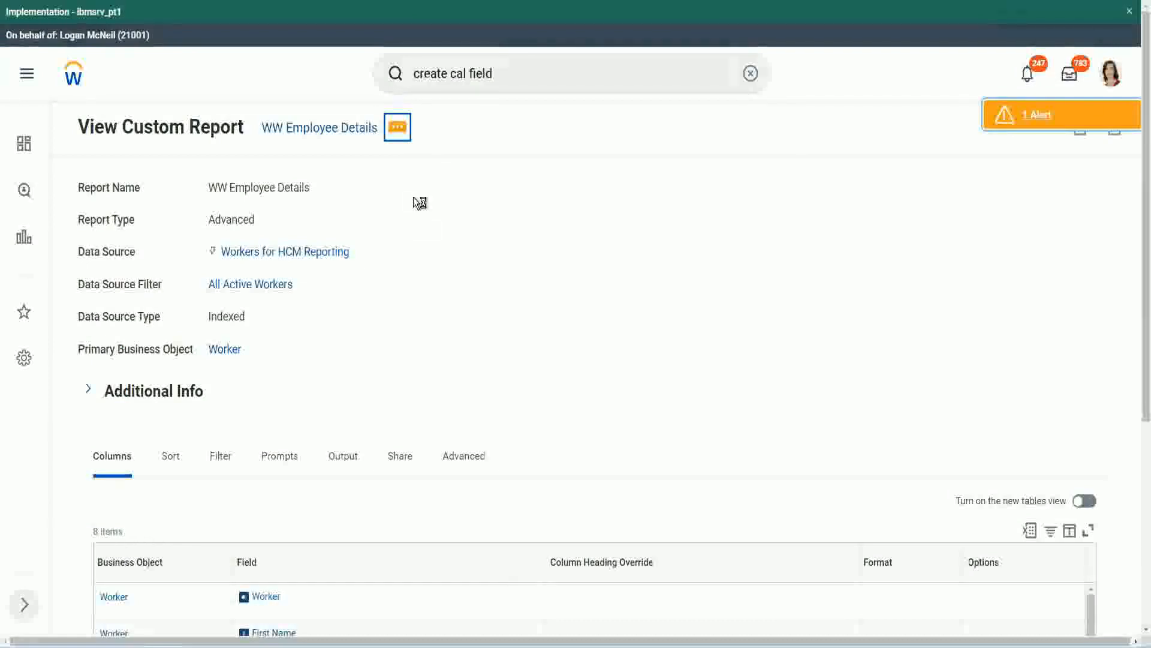
pyautogui.moveTo(467, 197)
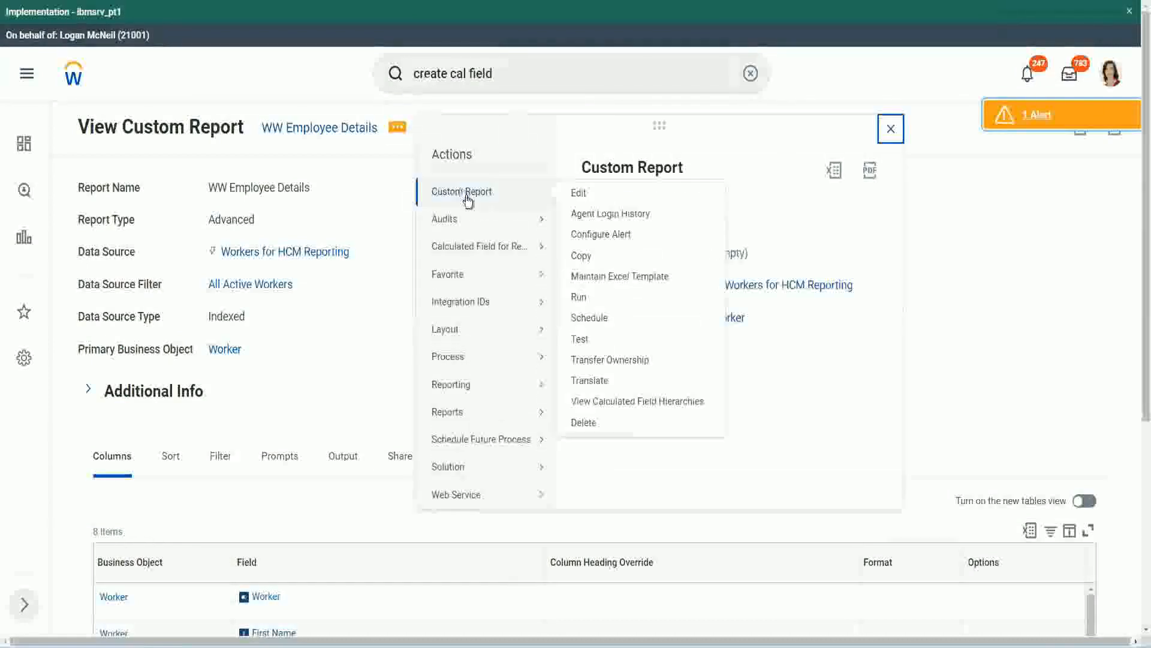
pyautogui.click(579, 193)
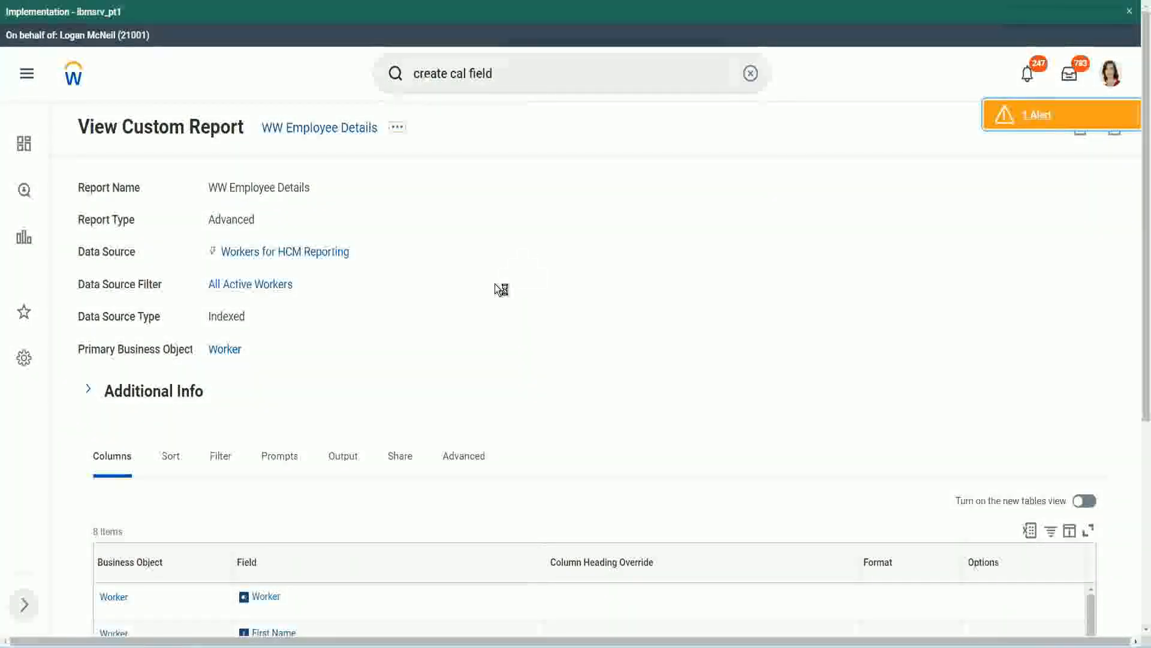
pyautogui.scroll(-1, 501, 289)
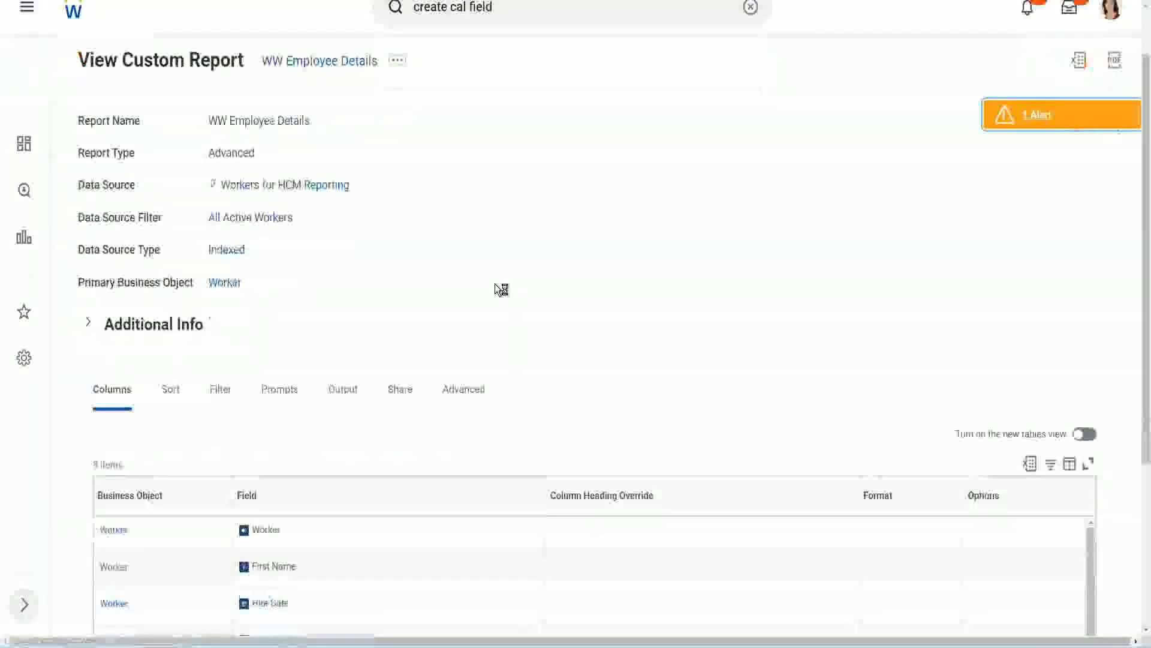
# - Add a new Worker column row after the Experience Bands column at the end of the report's column list
pyautogui.scroll(-4, 495, 289)
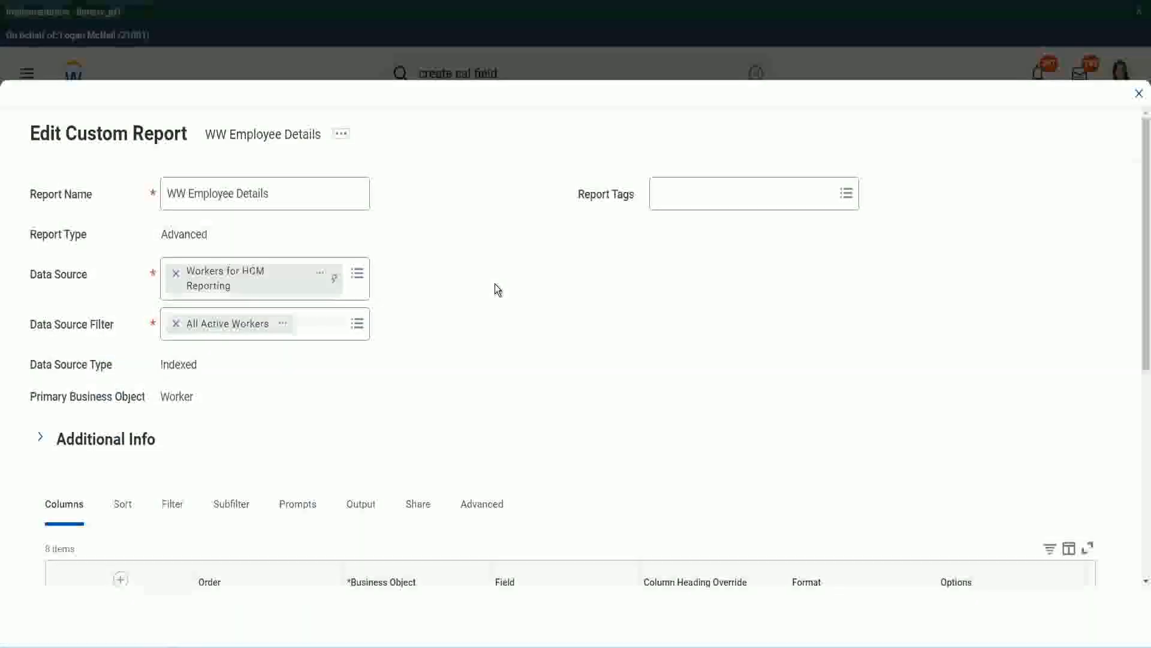
pyautogui.scroll(-8, 496, 290)
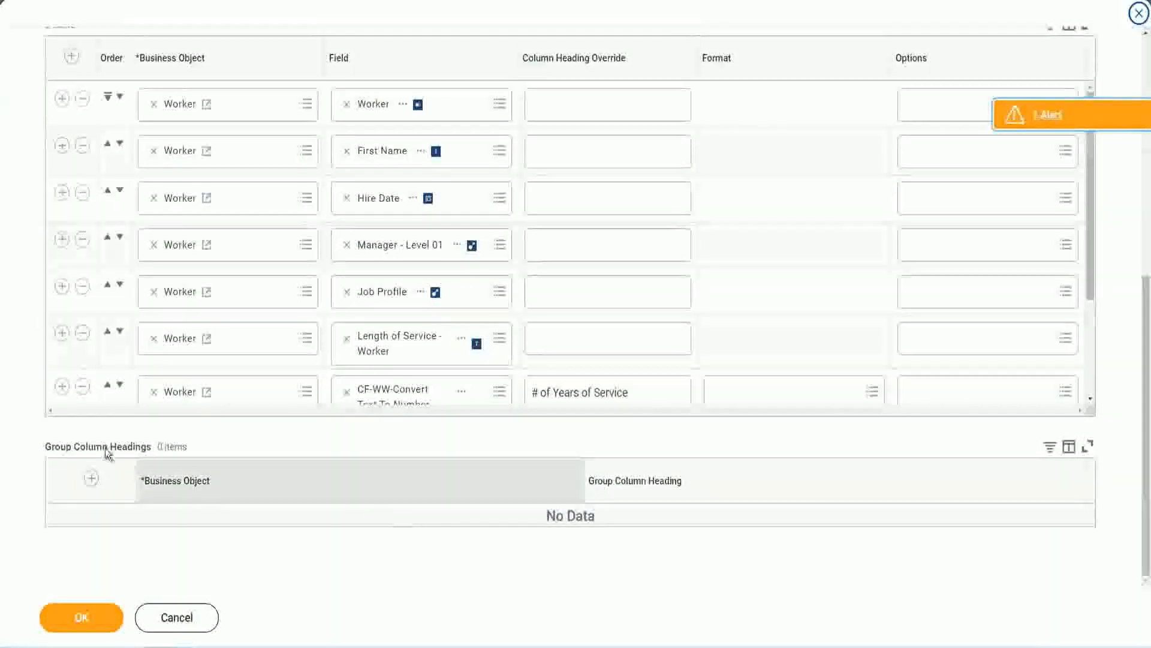
pyautogui.scroll(-3, 242, 290)
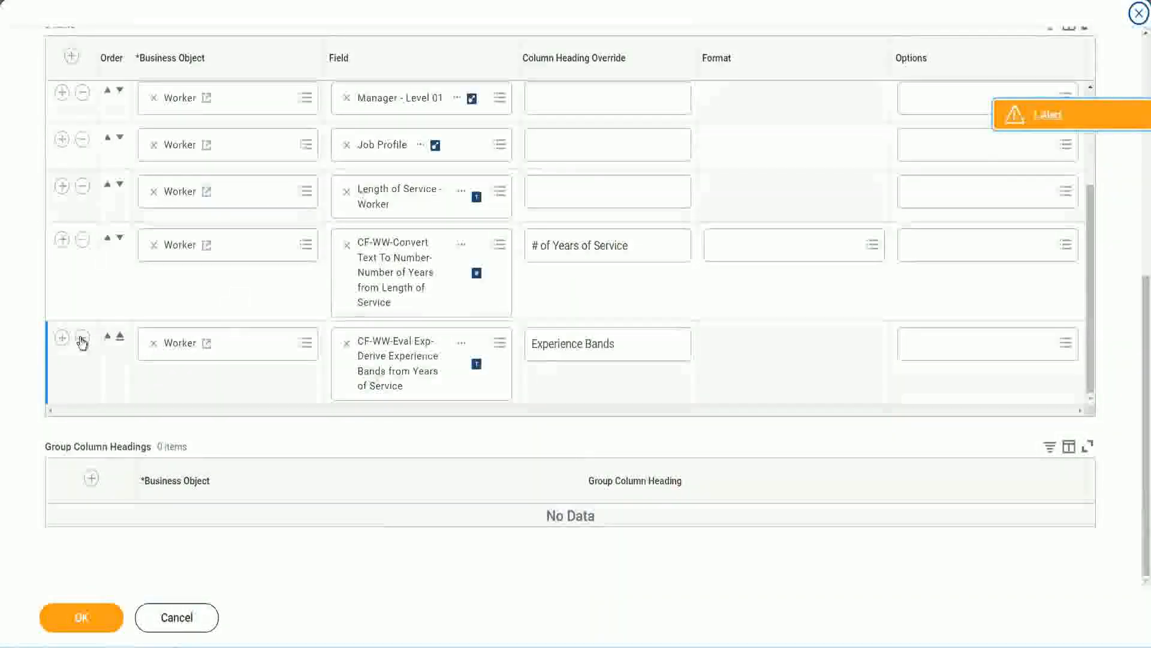
pyautogui.click(62, 337)
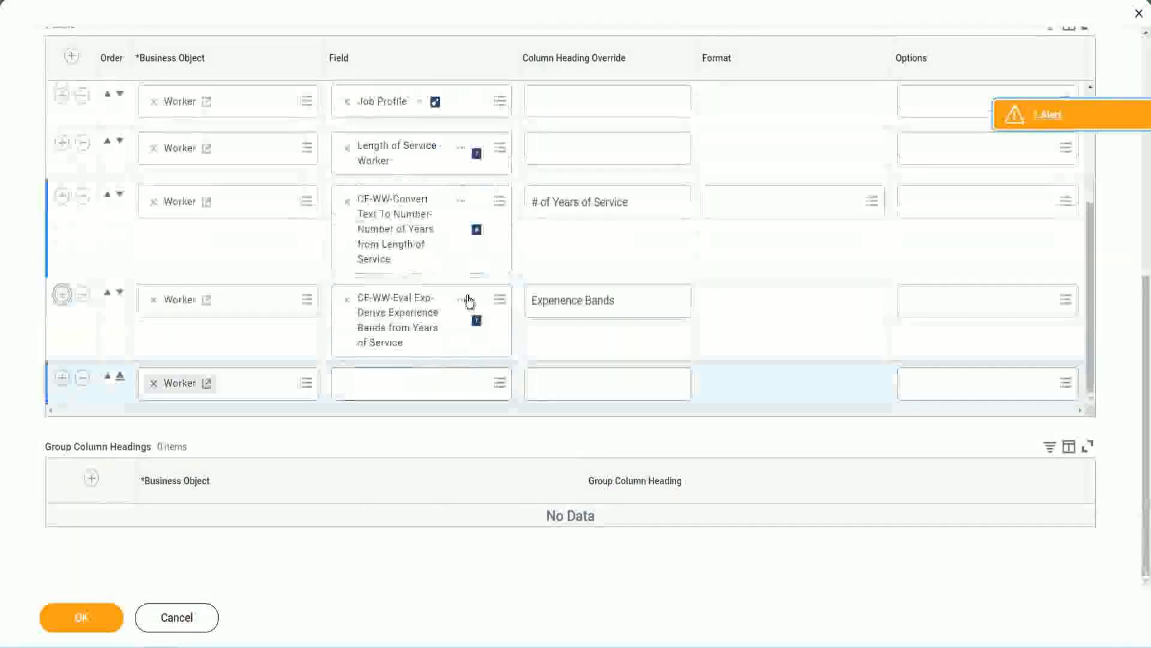
# - Copy the field name from the Experience Bands row and paste it into the new row's field search
pyautogui.rightClick(400, 324)
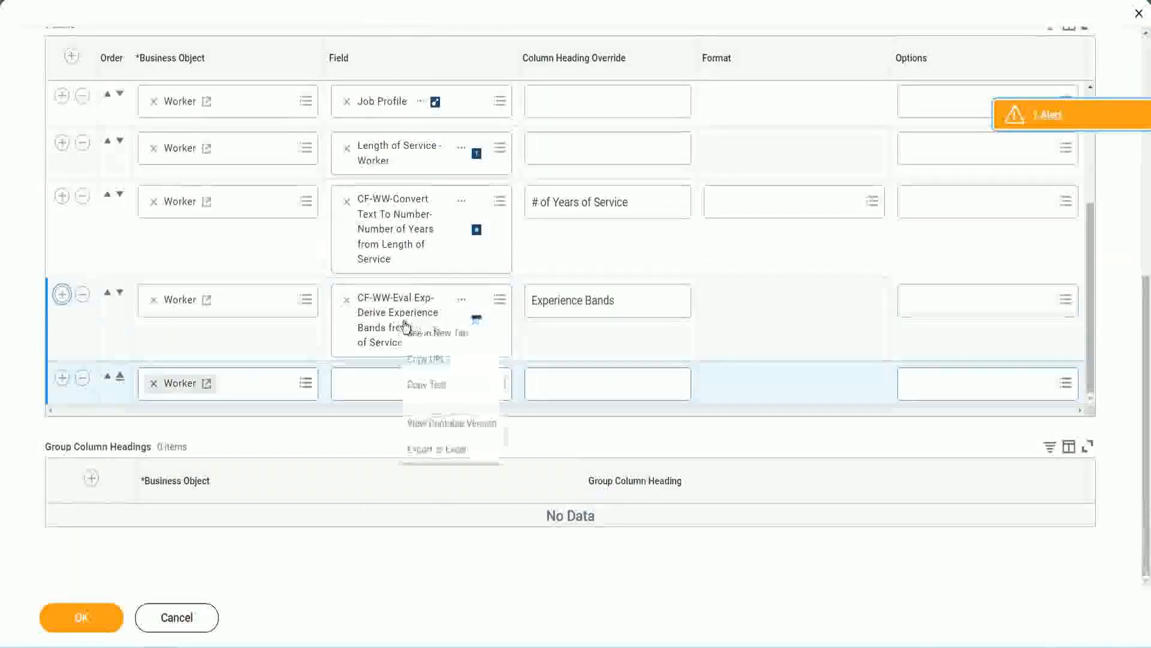
pyautogui.click(431, 383)
pyautogui.click(360, 391)
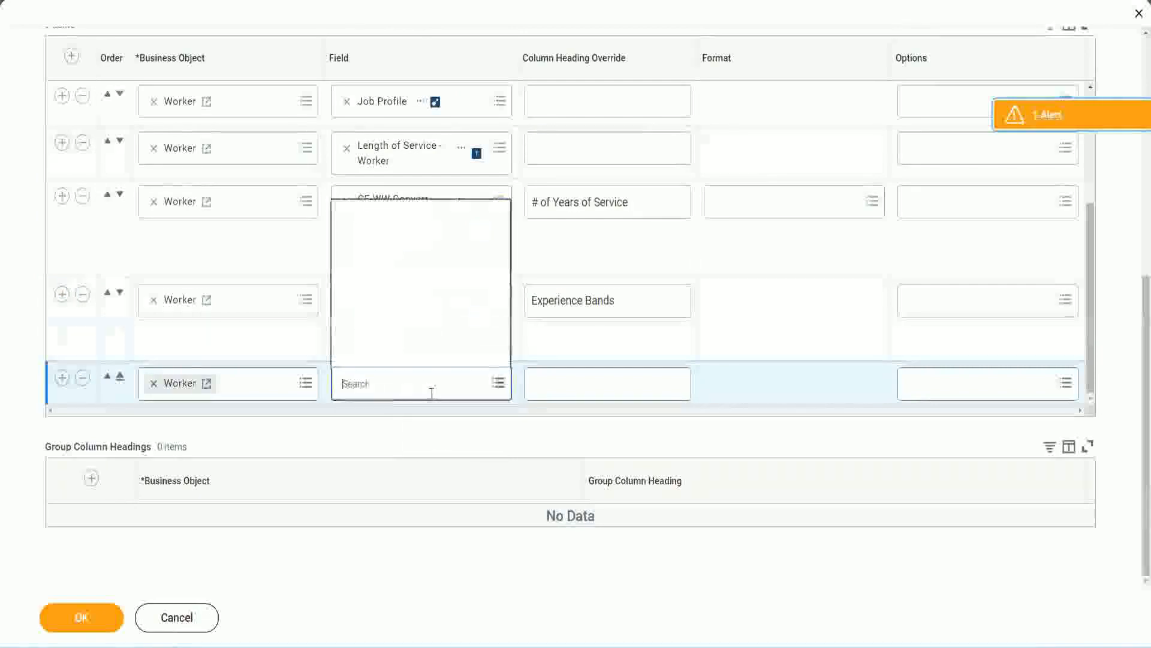
pyautogui.hotkey('ctrl', 'v')
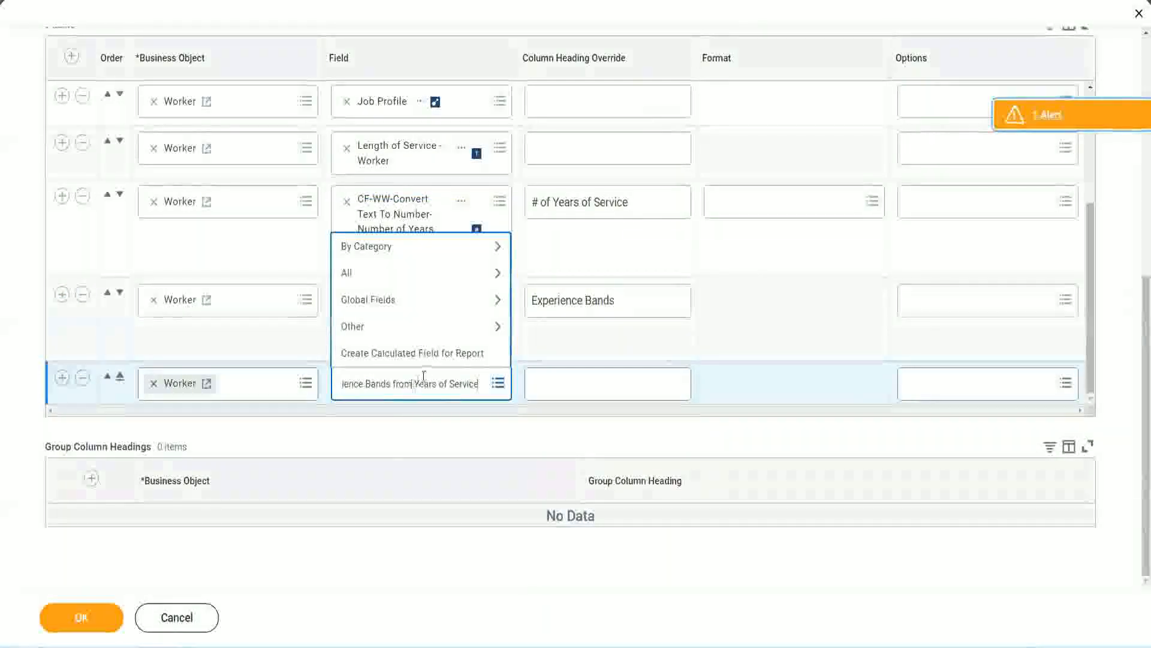
# - Shorten the field search to CF-WW-Eval Exp Band and choose CF-WW-Eval Exp Band-Determine Experience Bands from Years of Service
pyautogui.hotkey('ctrl', 'a')
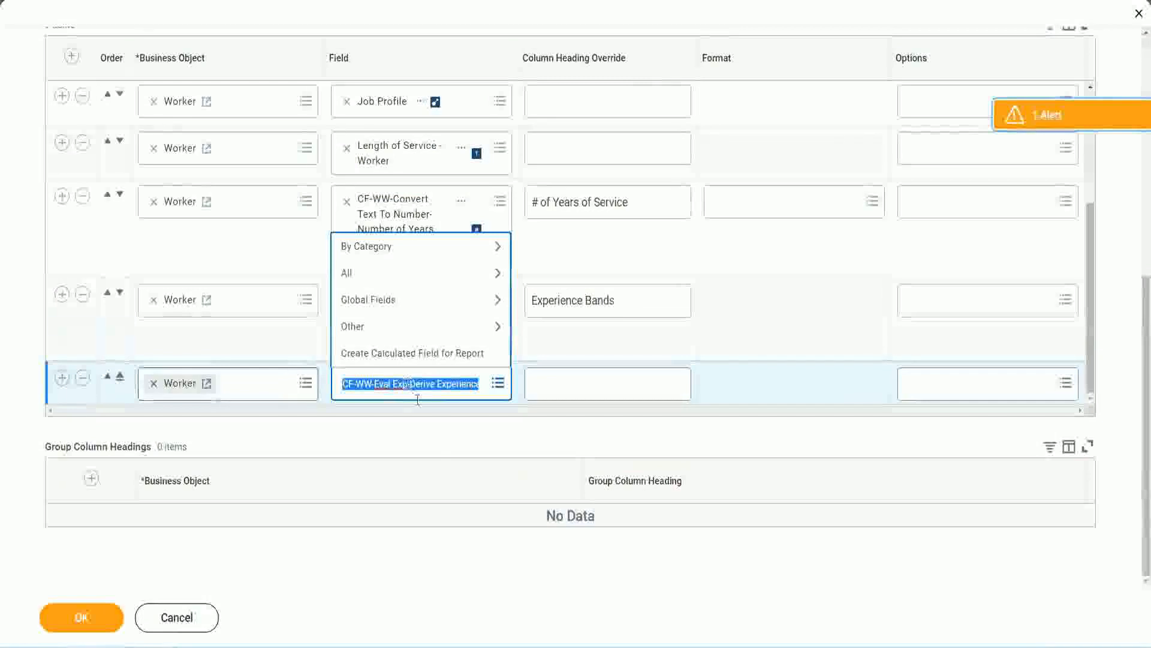
pyautogui.write('Band')
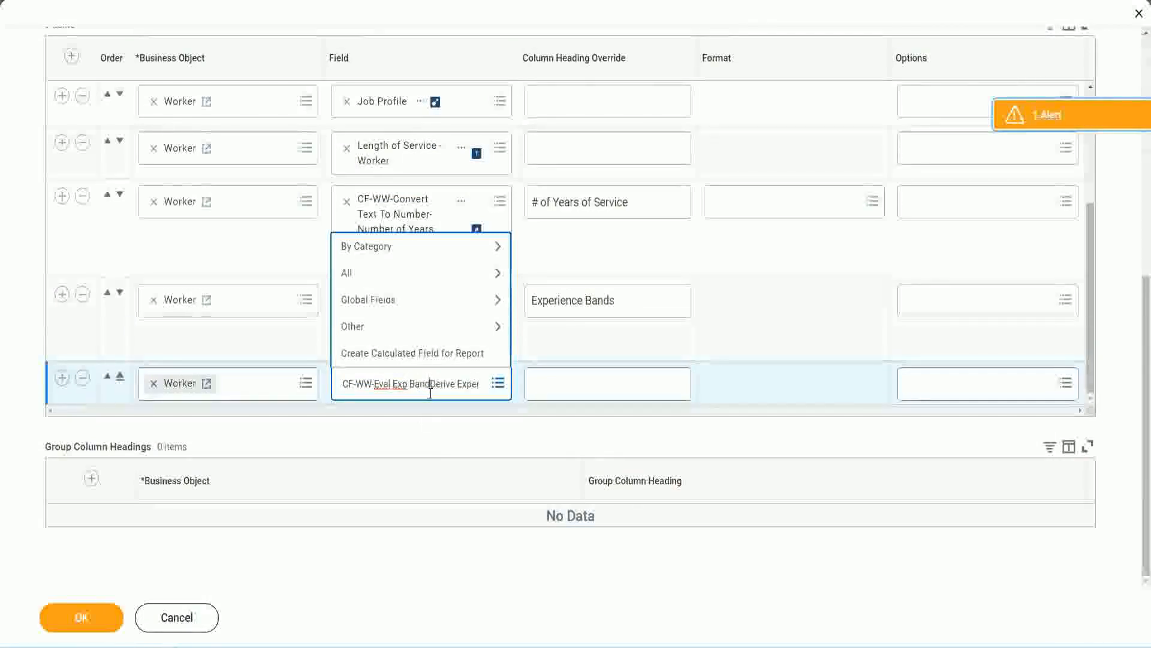
pyautogui.press('Delete')
pyautogui.press('Delete')
pyautogui.press('Delete')
pyautogui.press('Delete')
pyautogui.press('Delete')
pyautogui.press('Delete')
pyautogui.press('Delete')
pyautogui.press('Delete')
pyautogui.press('Delete')
pyautogui.press('Delete')
pyautogui.press('Delete')
pyautogui.press('Delete')
pyautogui.press('Delete')
pyautogui.press('Delete')
pyautogui.press('Delete')
pyautogui.press('Delete')
pyautogui.press('Delete')
pyautogui.press('Delete')
pyautogui.press('Delete')
pyautogui.press('Delete')
pyautogui.press('Delete')
pyautogui.press('Delete')
pyautogui.press('Delete')
pyautogui.press('Delete')
pyautogui.press('Delete')
pyautogui.press('Delete')
pyautogui.press('Delete')
pyautogui.press('Delete')
pyautogui.press('Delete')
pyautogui.press('Delete')
pyautogui.press('Delete')
pyautogui.press('Delete')
pyautogui.press('Delete')
pyautogui.press('Delete')
pyautogui.press('Delete')
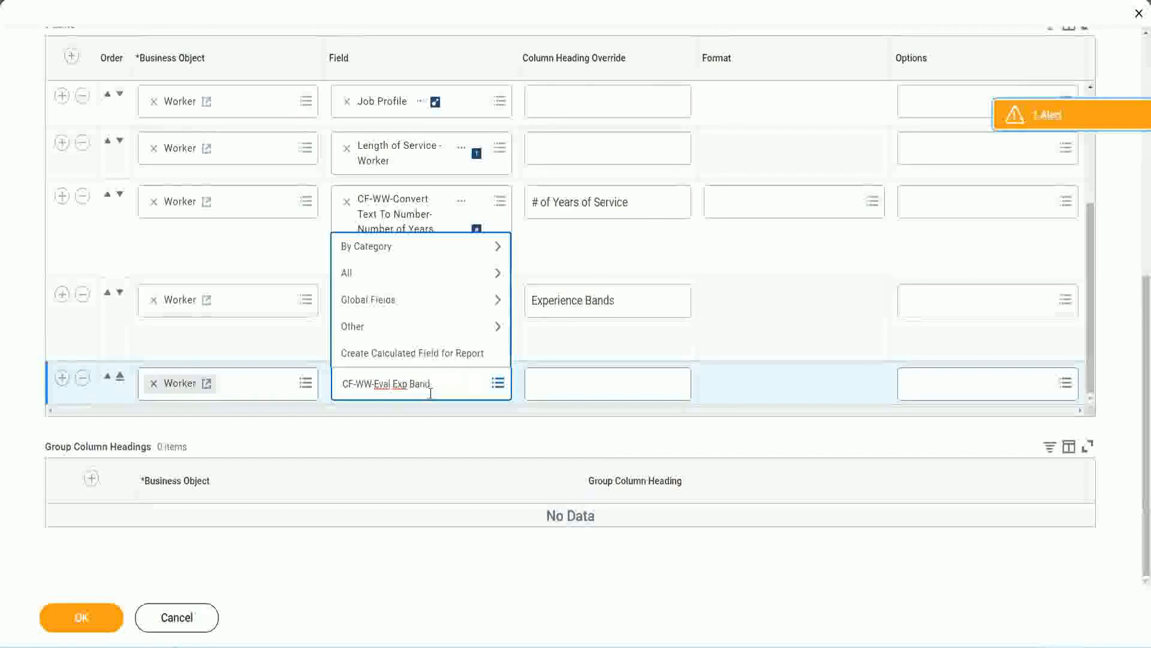
pyautogui.press('Return')
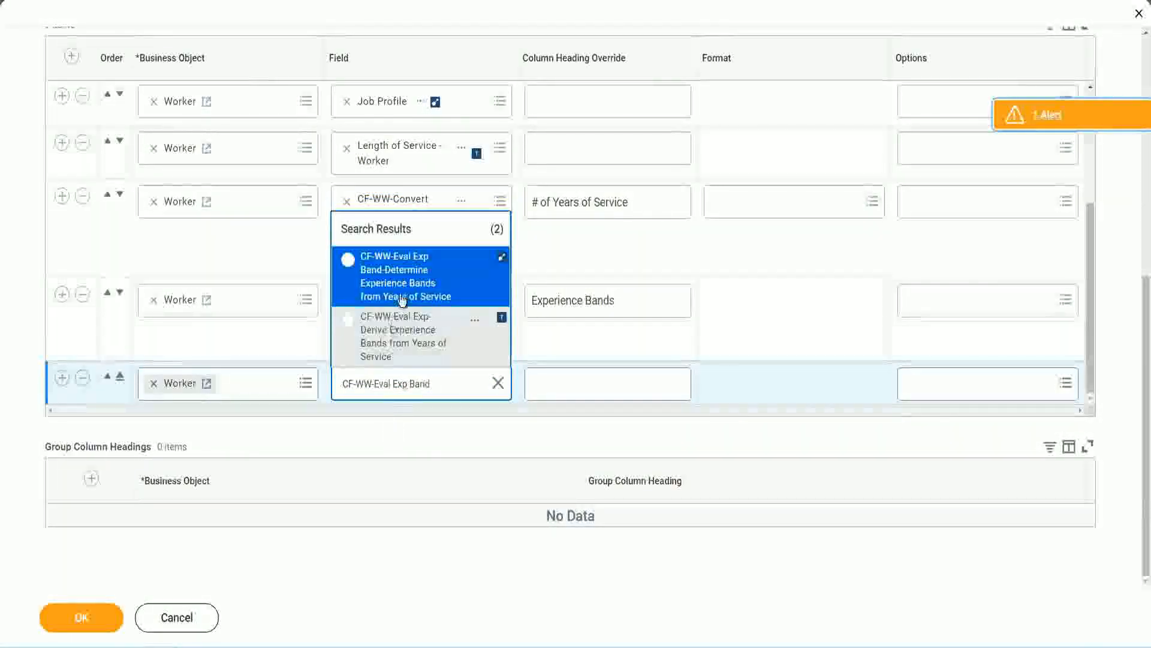
pyautogui.click(403, 298)
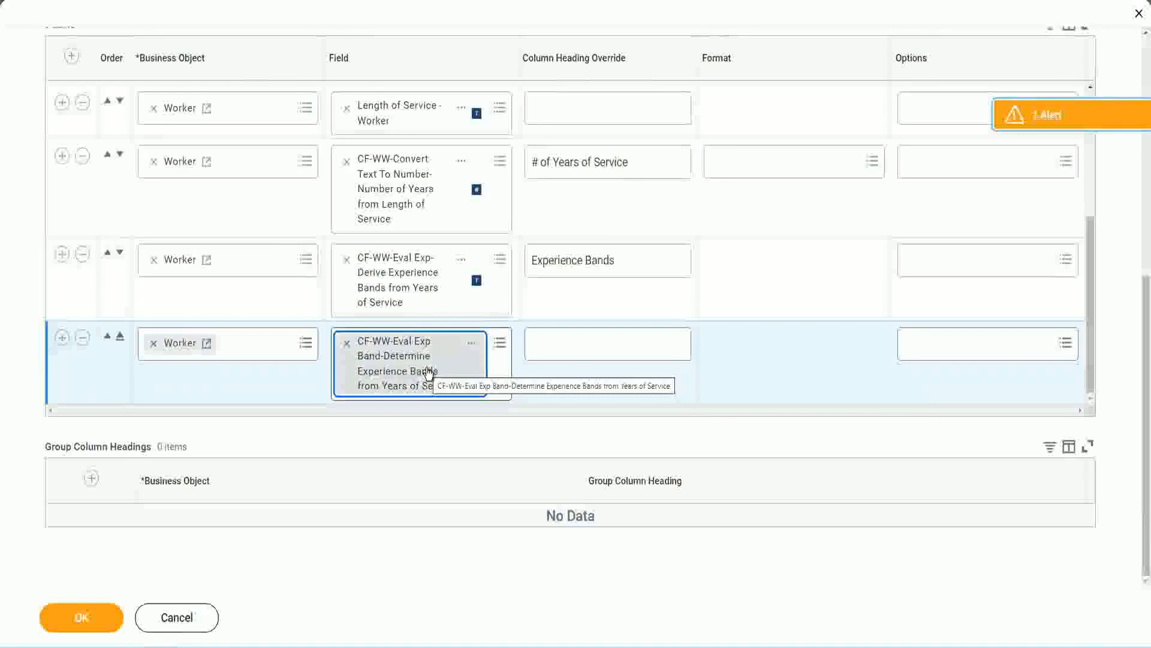
# - Set the new column's heading override to "Experience Bands (Eval Exp Bands)", reusing the existing Experience Bands heading, and save the report
pyautogui.click(634, 260)
pyautogui.hotkey('ctrl', 'c')
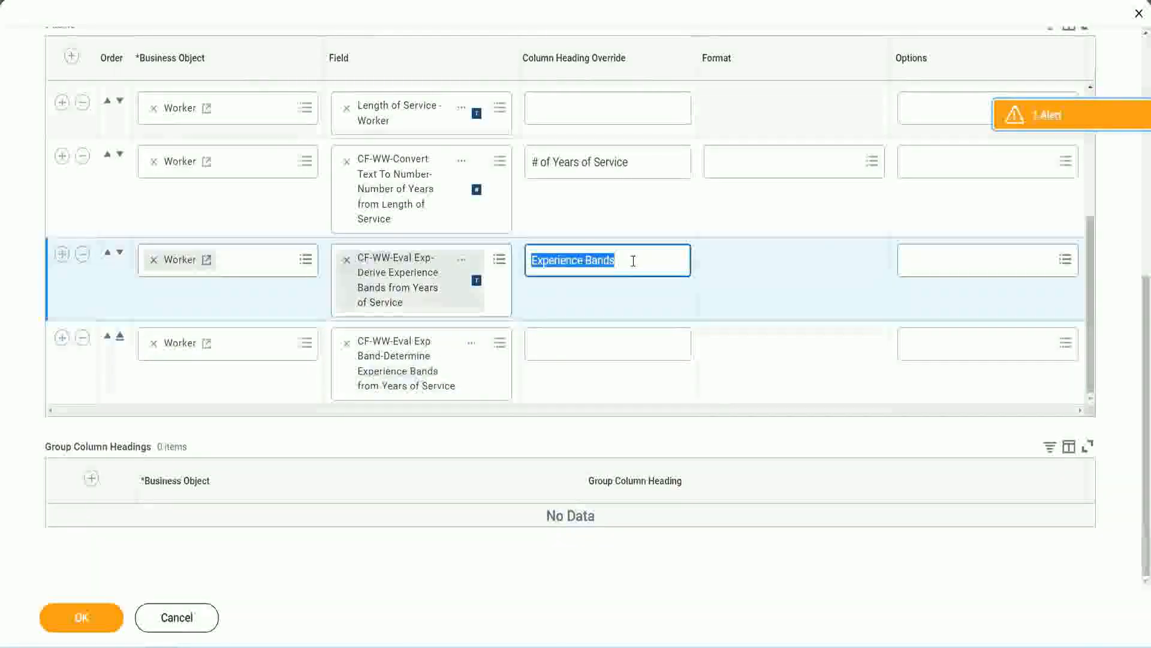
pyautogui.click(559, 342)
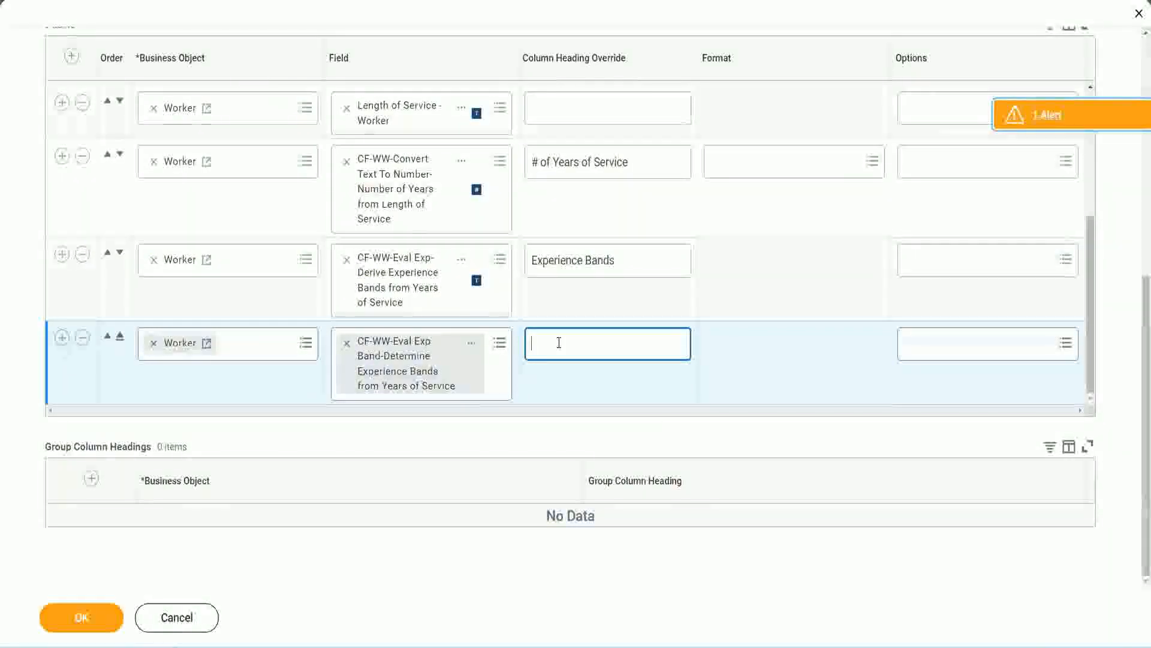
pyautogui.hotkey('ctrl', 'v')
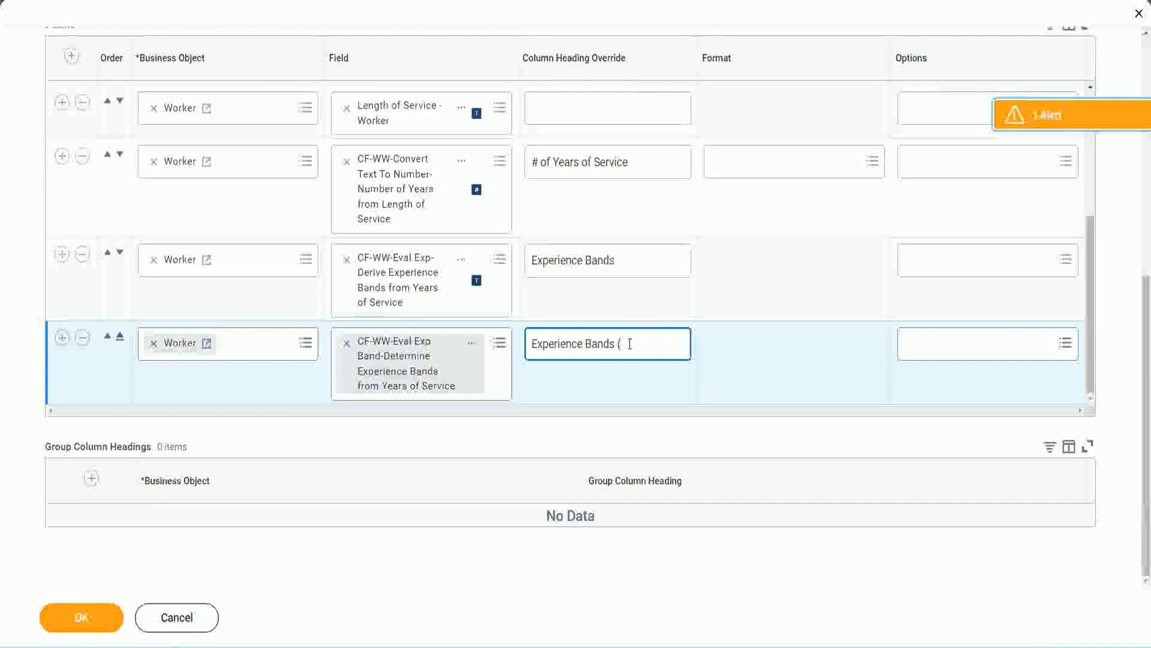
pyautogui.write('(Eval E')
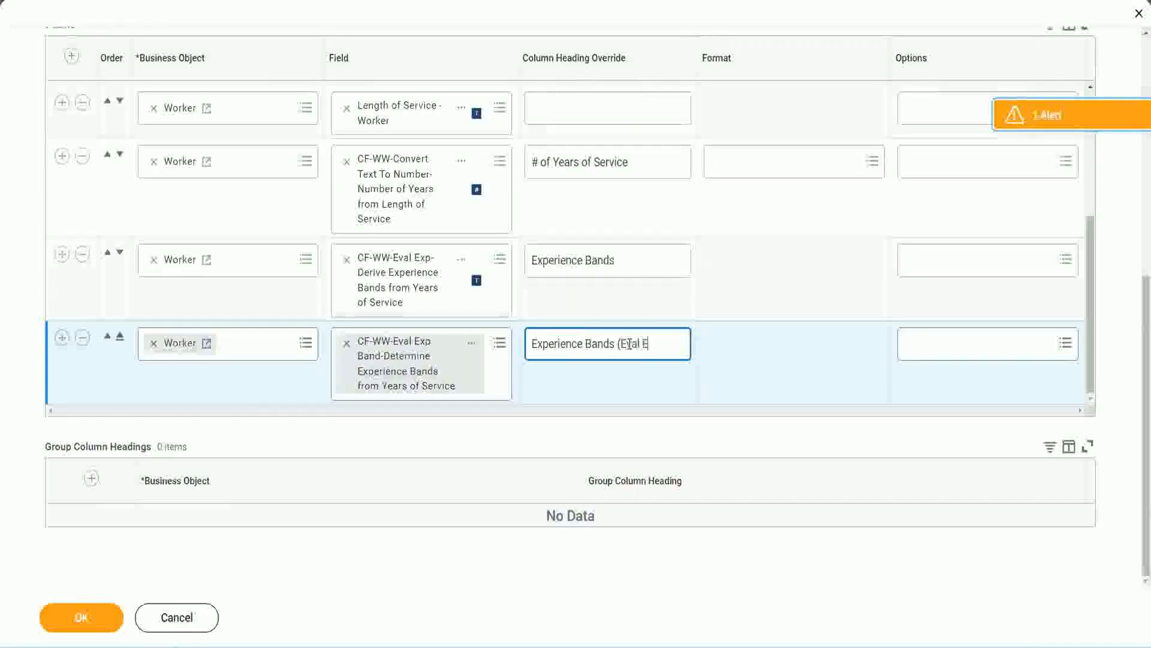
pyautogui.write('xp Bands)')
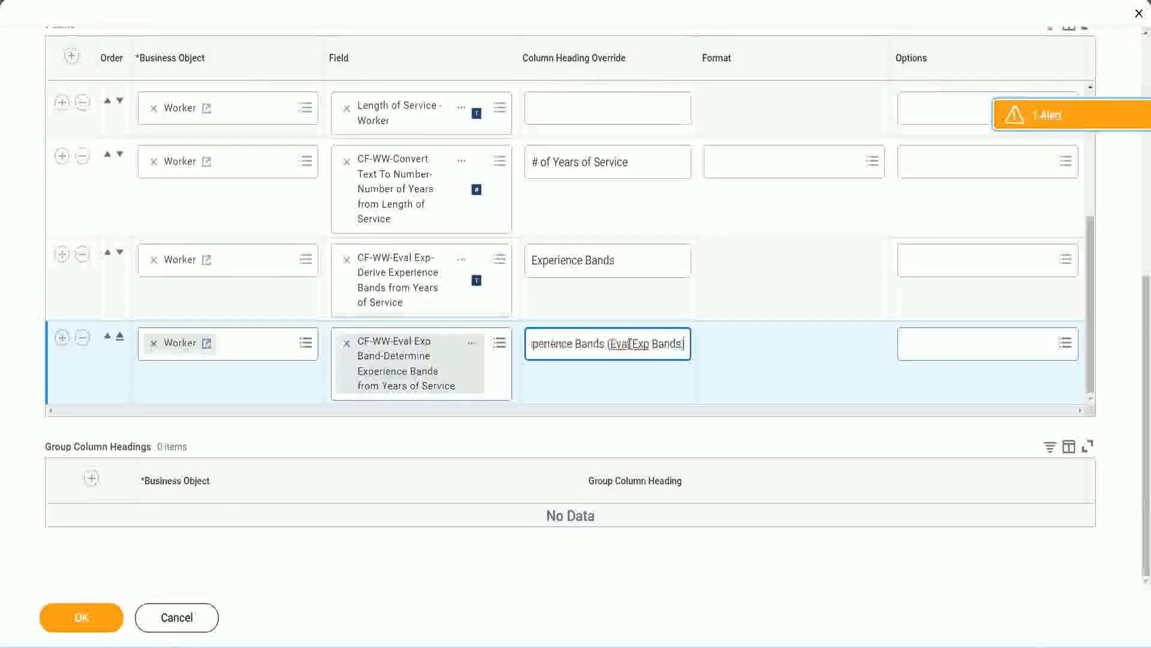
pyautogui.doubleClick(641, 343)
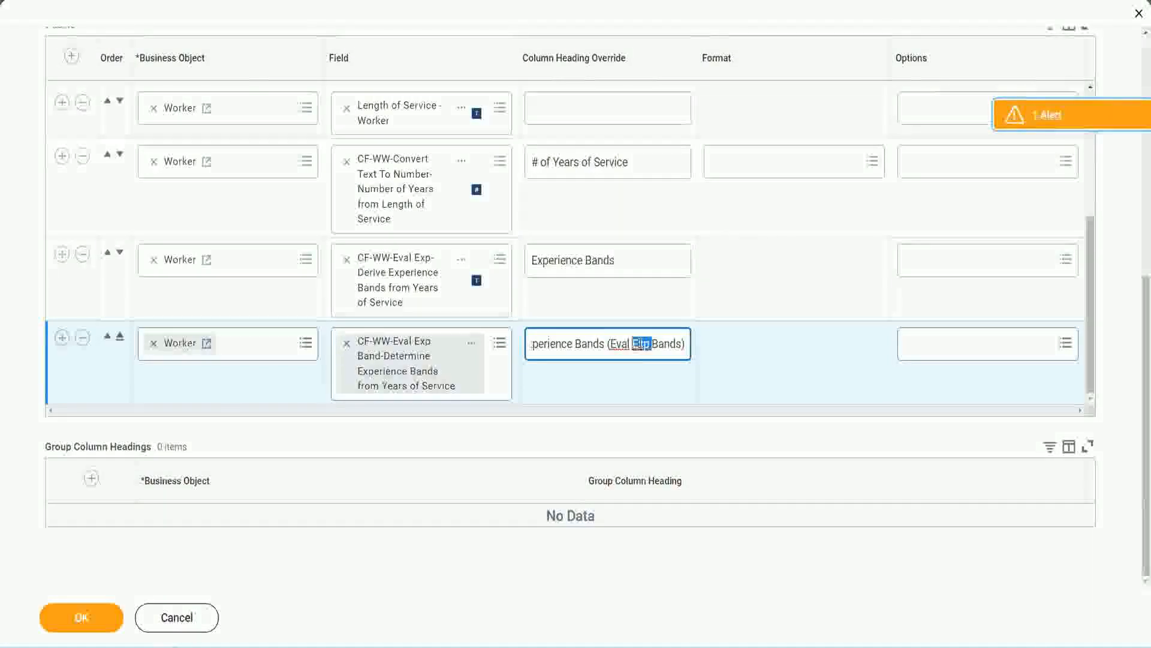
pyautogui.click(663, 339)
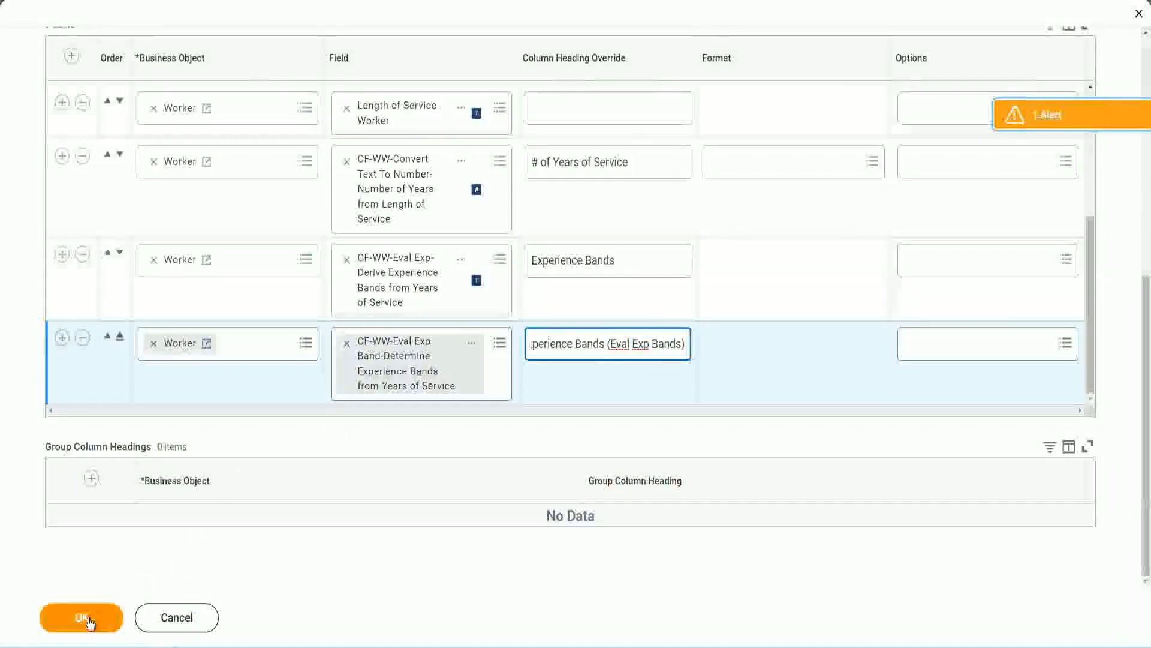
pyautogui.click(87, 621)
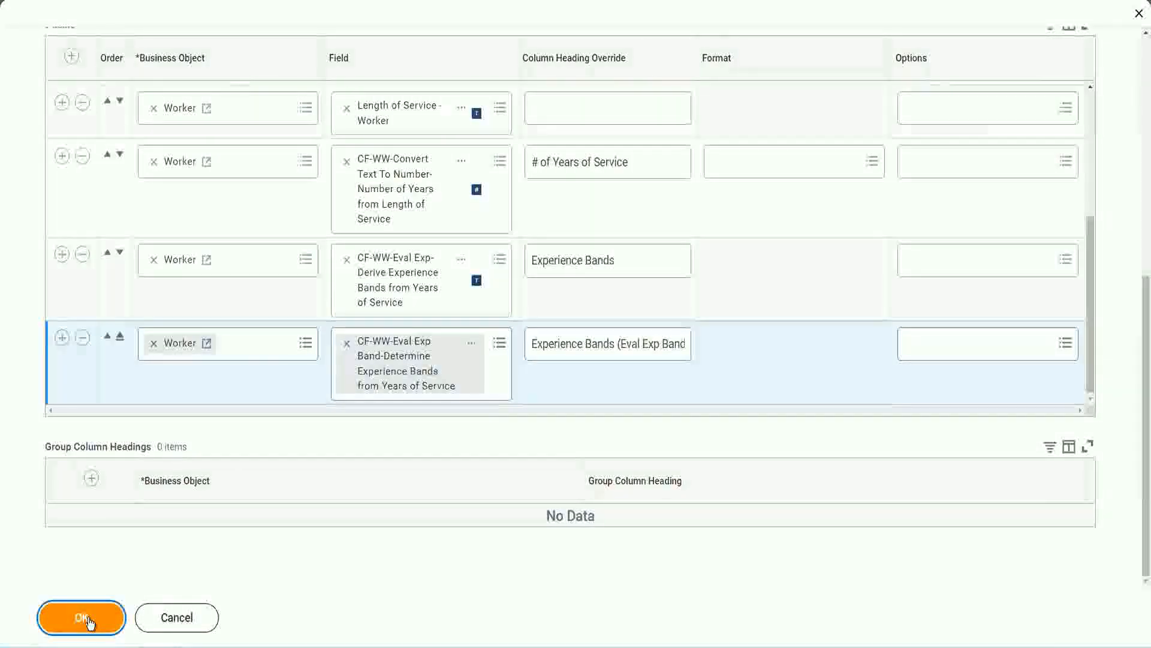